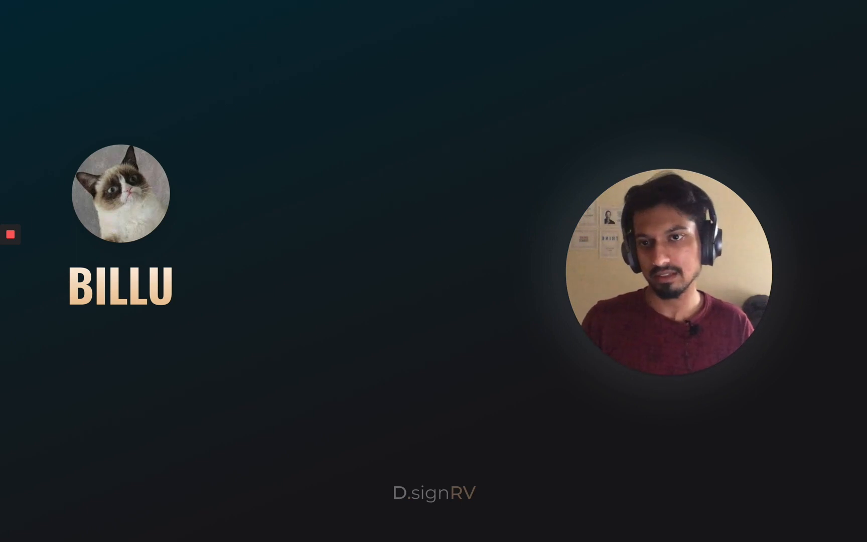
key("Right")
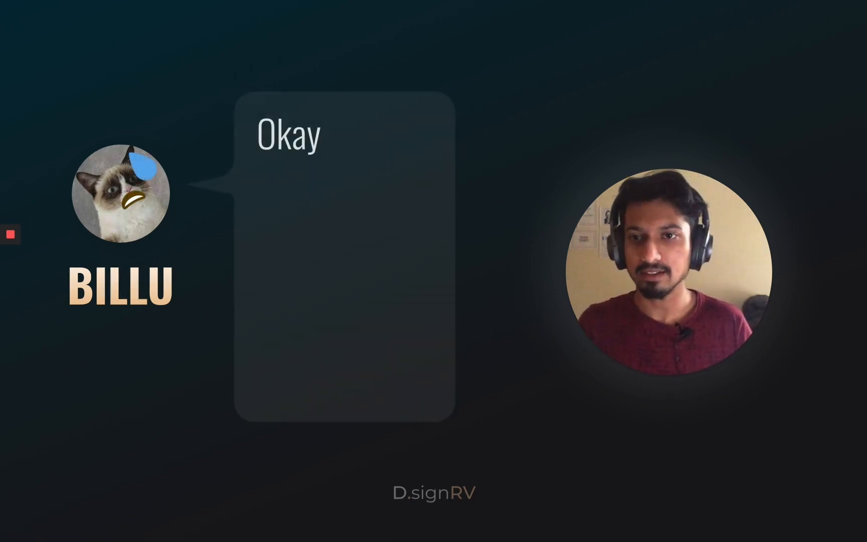
key("Right")
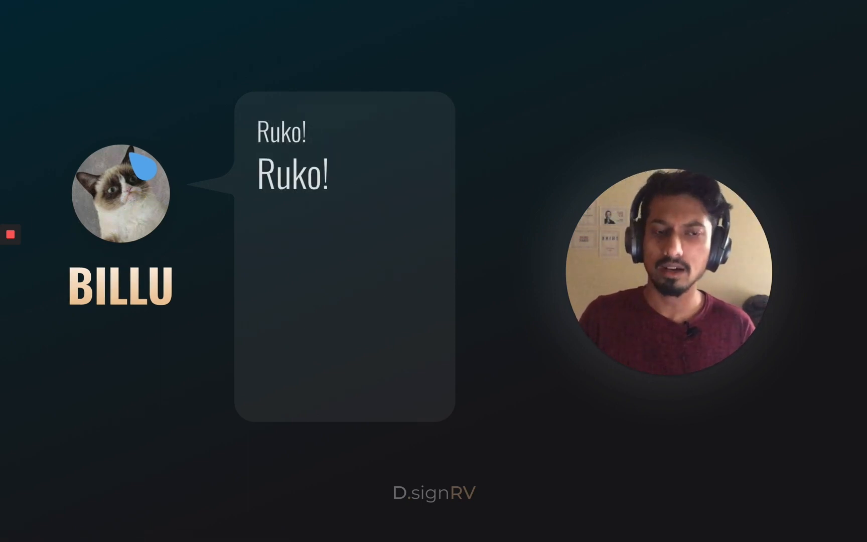
key("Right")
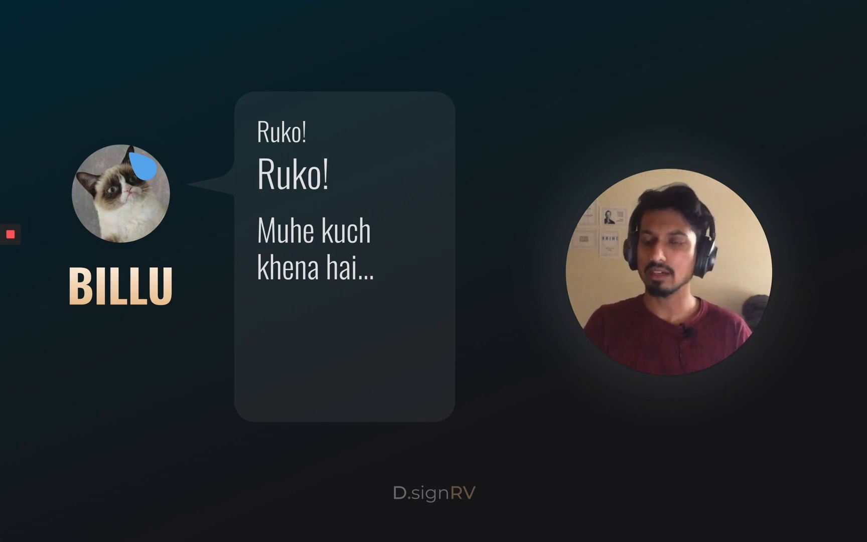
key("Right")
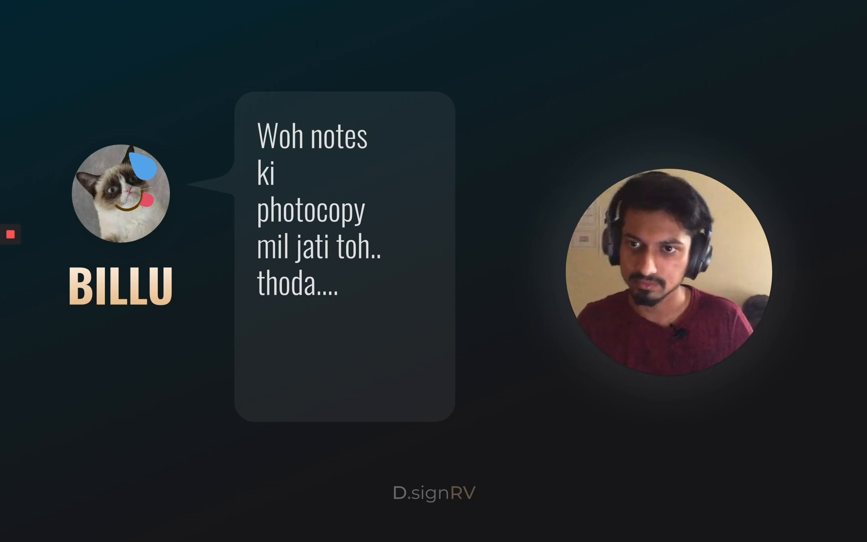
key("Right")
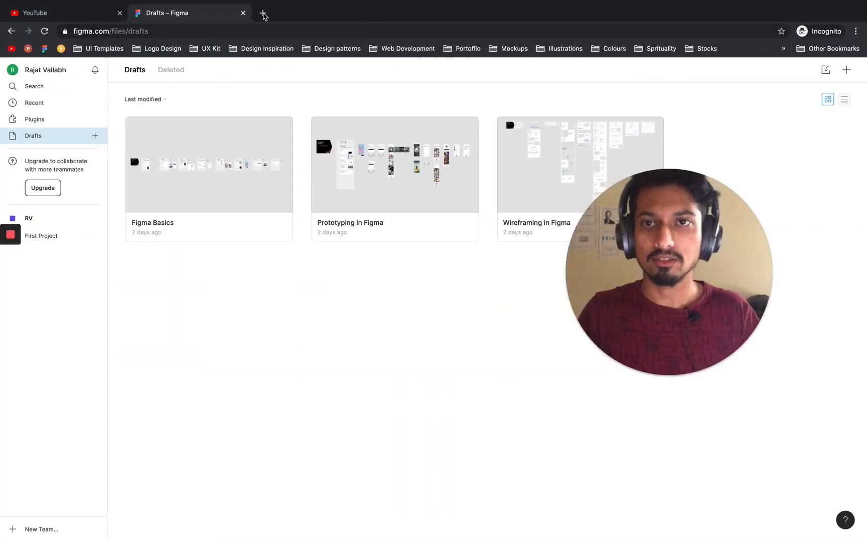
Step: Close the Figma drafts page and reopen Figma in a new browser tab
left_click(243, 12)
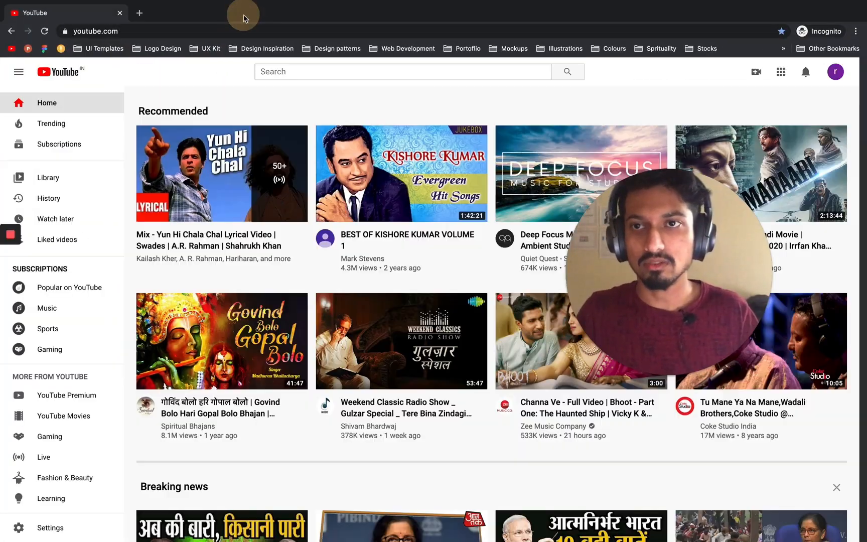
left_click(139, 13)
type("figma")
key("Return")
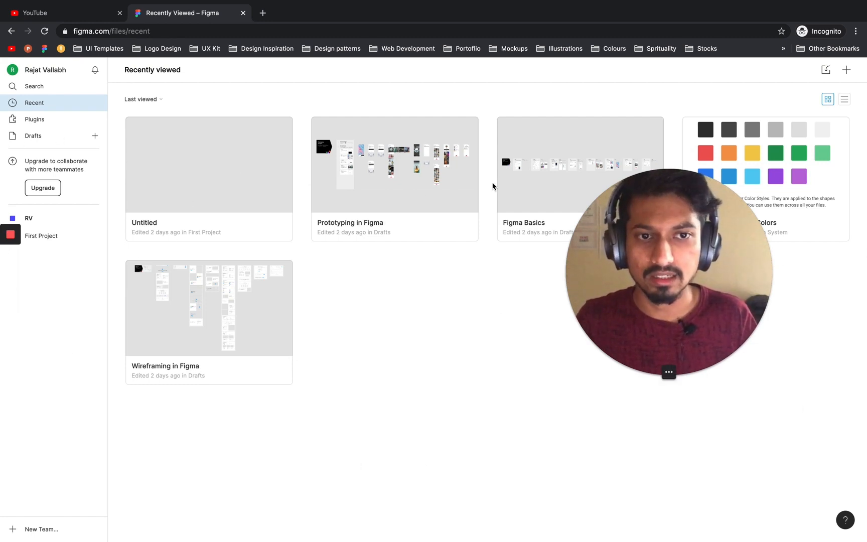
left_click(658, 371)
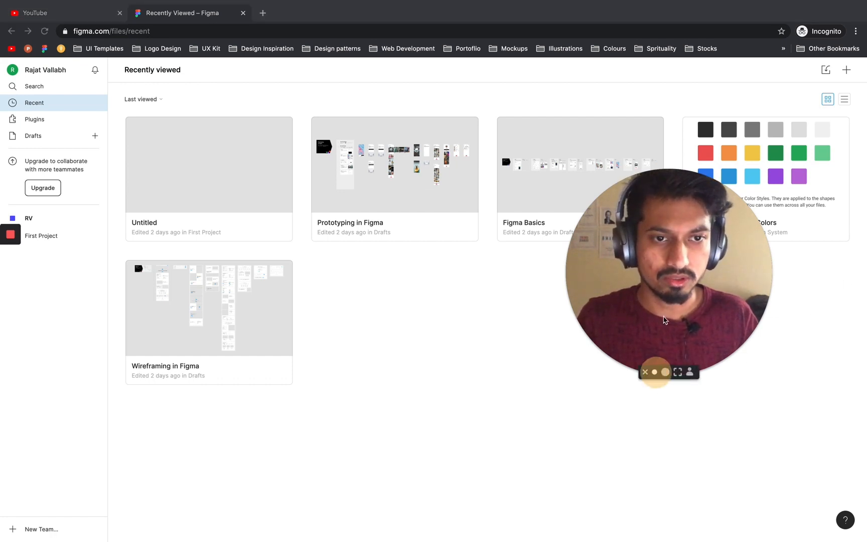
left_click_drag(639, 327, 821, 449)
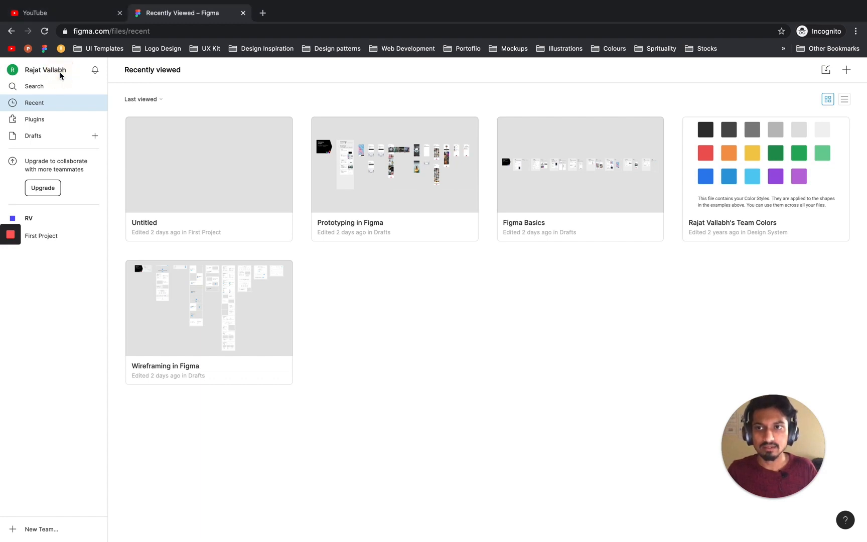
Step: Look over the account profile, the file search page and the recently viewed files
left_click(11, 71)
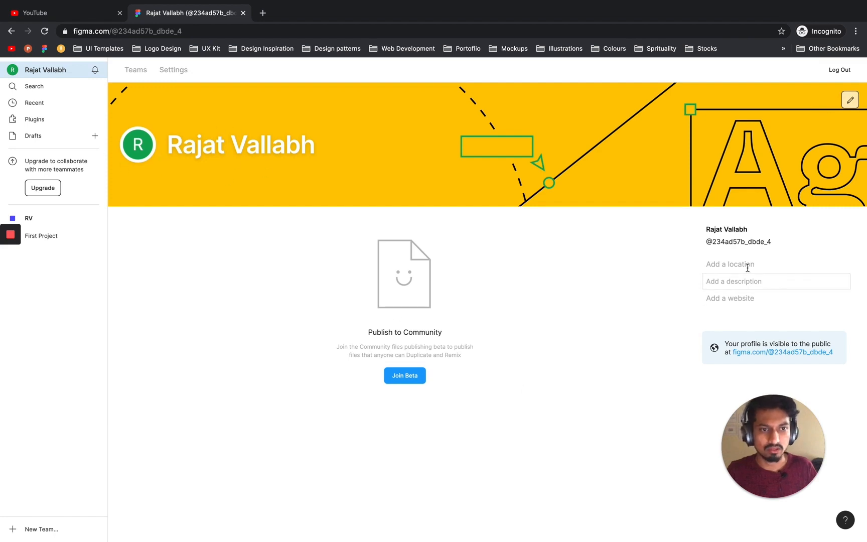
left_click(46, 89)
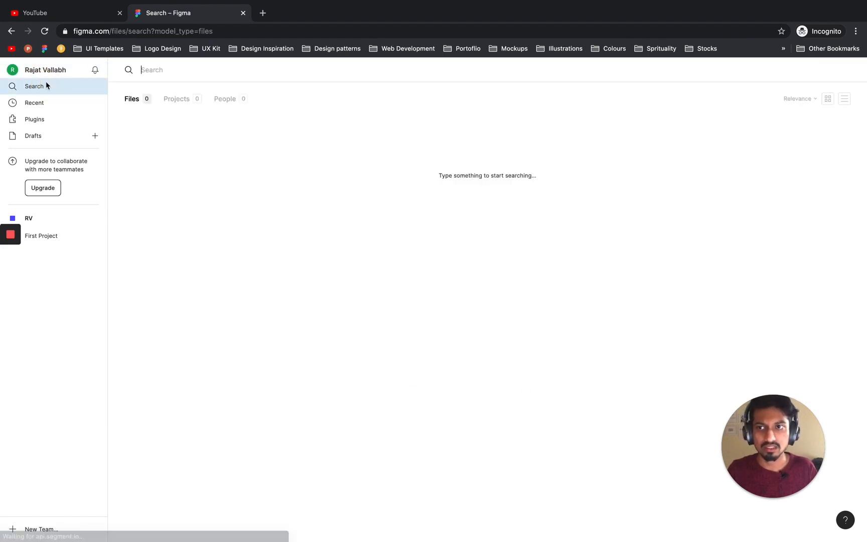
left_click(55, 102)
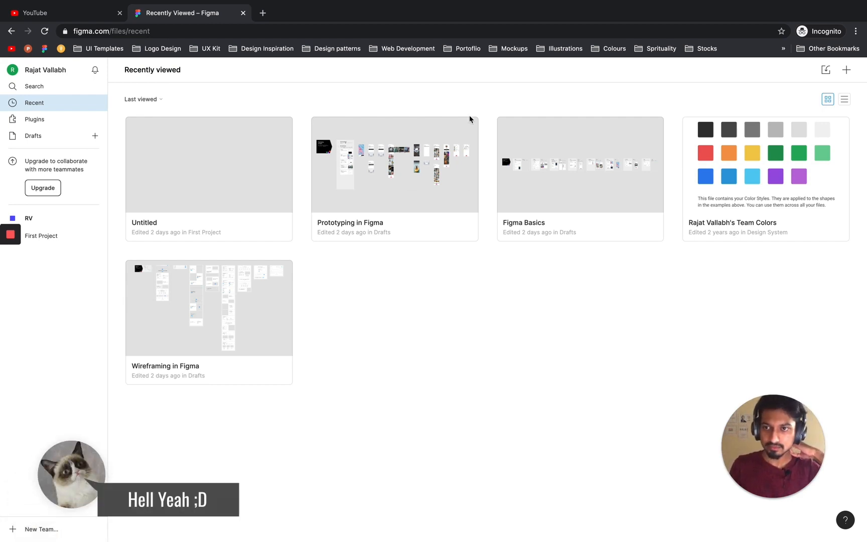
Step: Create a new blank design file, try the Text and Hand tools, and reselect the Move tool
left_click(848, 70)
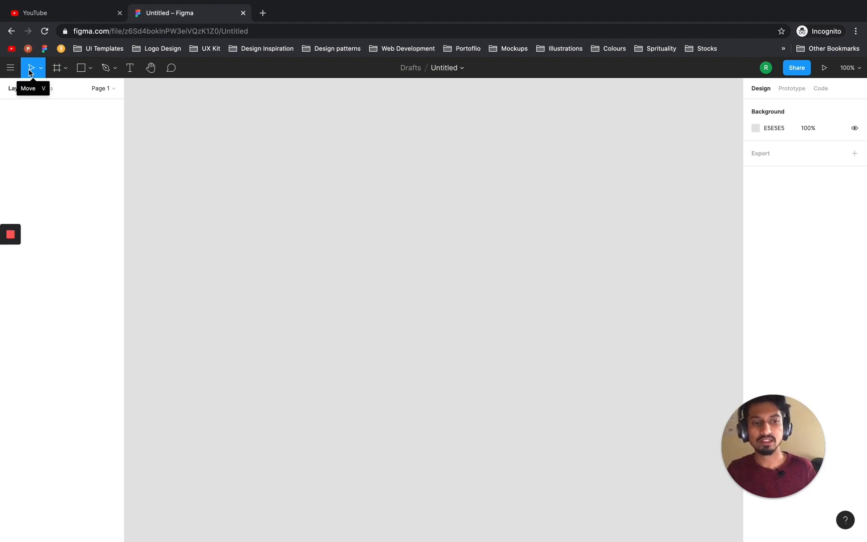
left_click(129, 68)
left_click(151, 68)
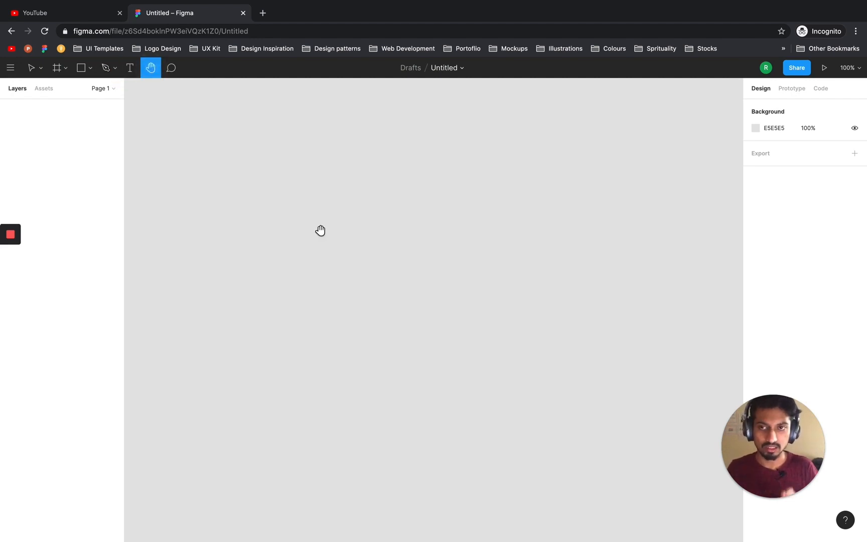
key("v")
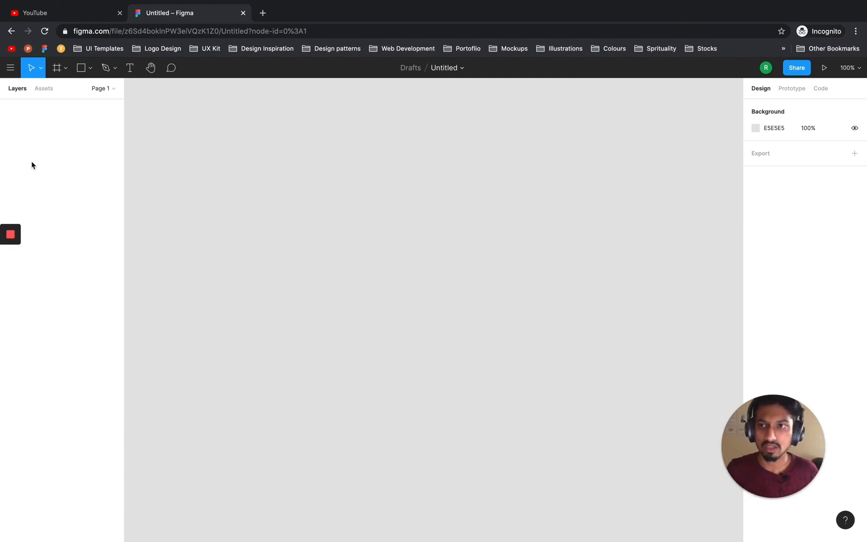
Step: Look over the new file's layers and assets, and examine the available zoom and view options
left_click(22, 88)
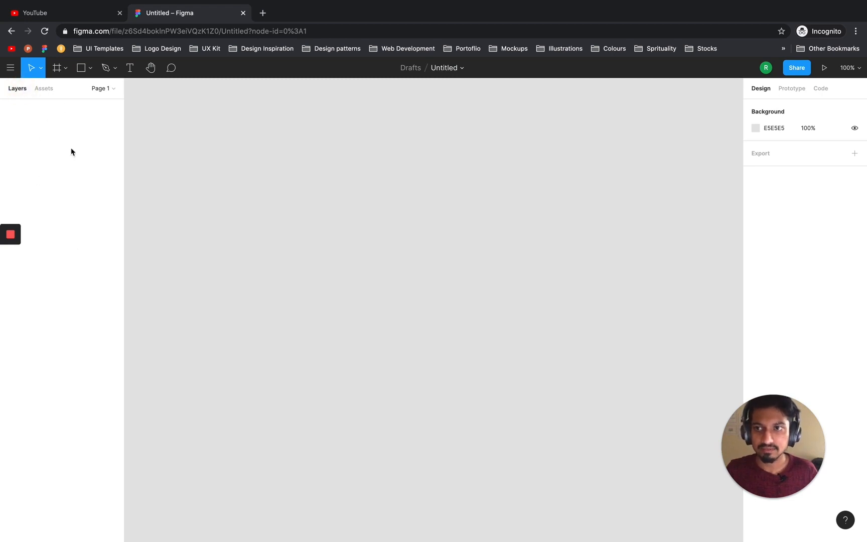
left_click(51, 88)
left_click(20, 95)
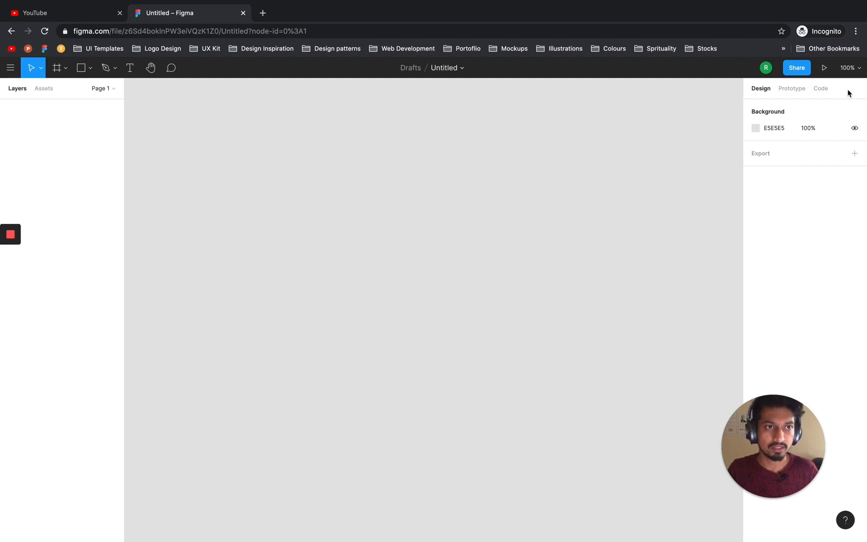
left_click(848, 68)
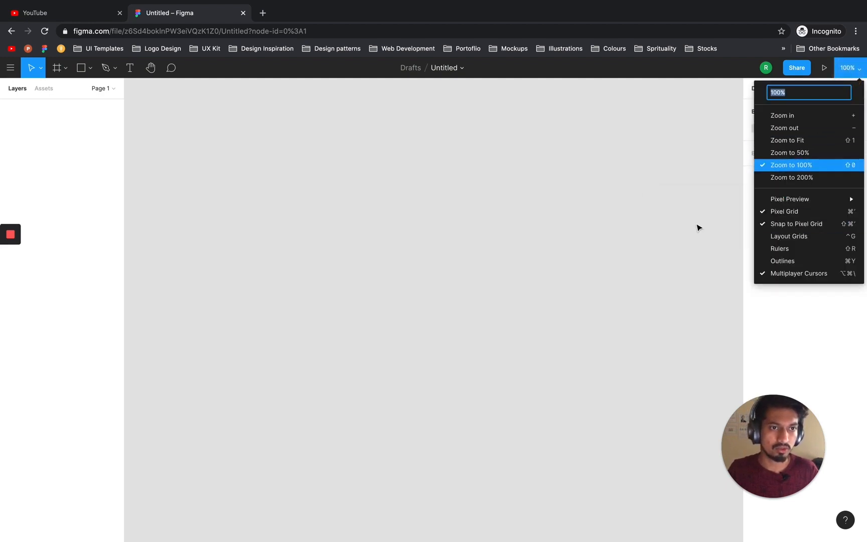
left_click(646, 193)
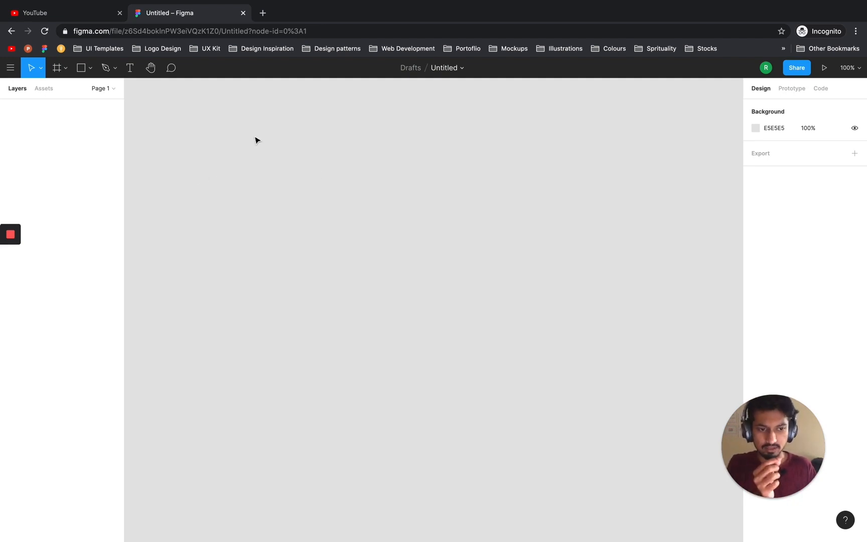
Step: Examine the available commands for files, editing, objects and arrangement without running any of them
left_click(12, 75)
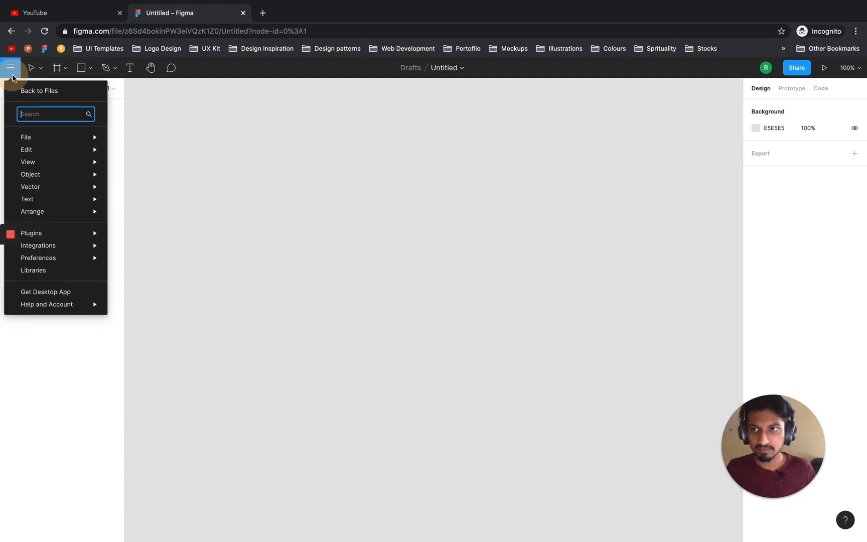
left_click(11, 74)
left_click(8, 69)
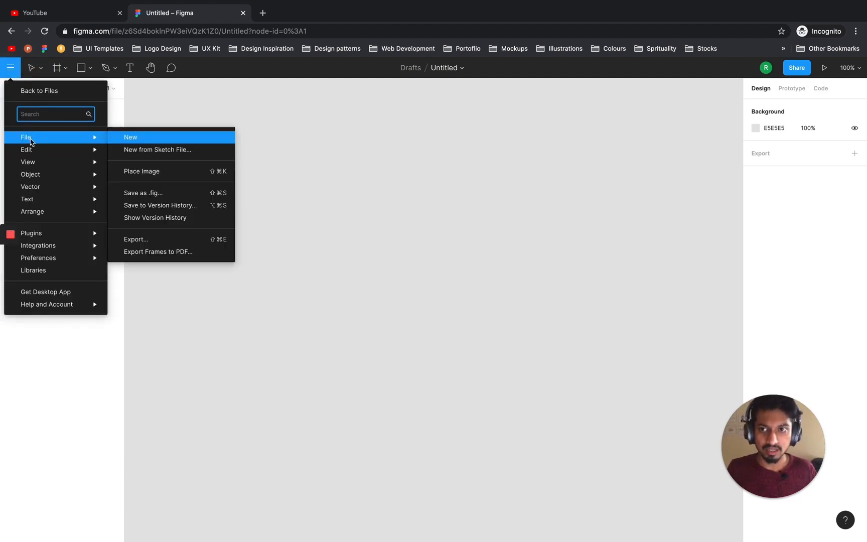
mouse_move(34, 153)
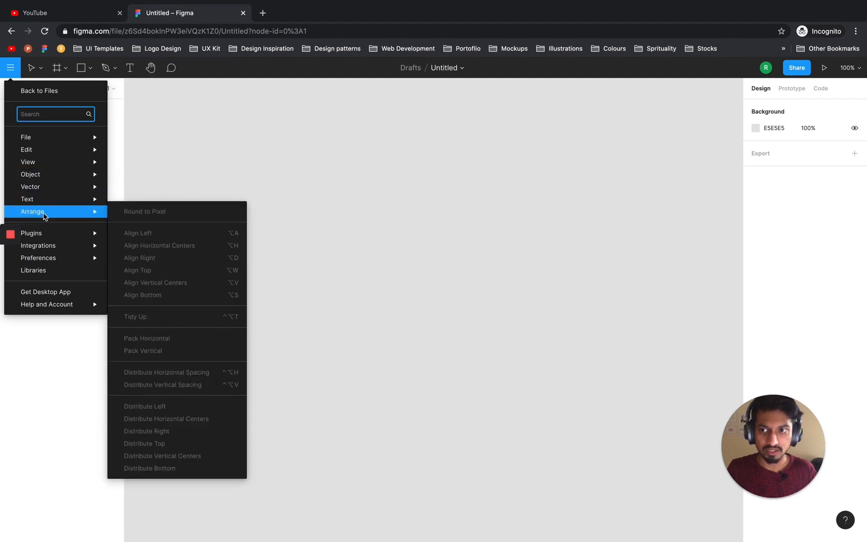
mouse_move(48, 251)
mouse_move(68, 141)
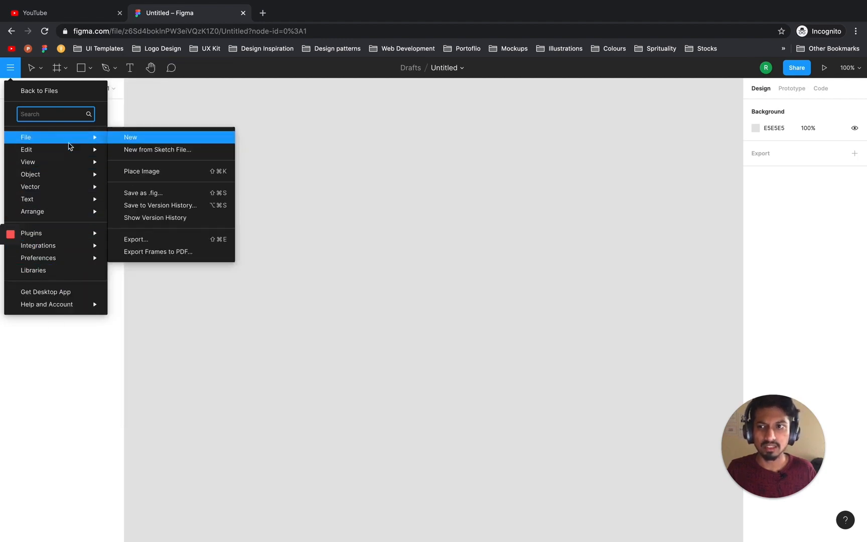
mouse_move(17, 212)
mouse_move(49, 175)
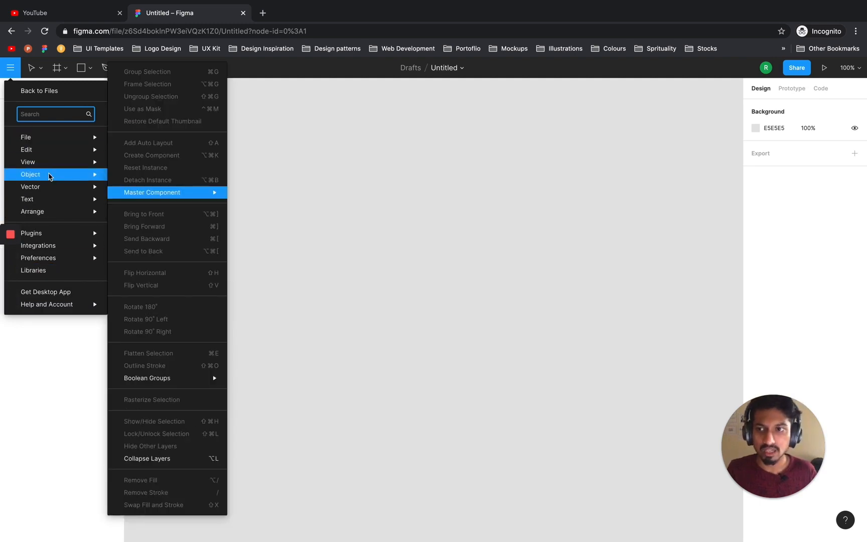
mouse_move(71, 204)
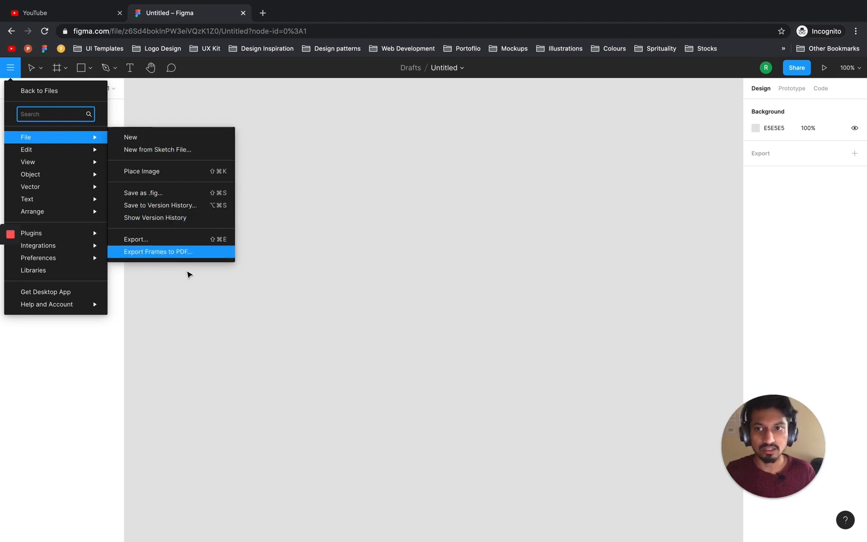
left_click(342, 163)
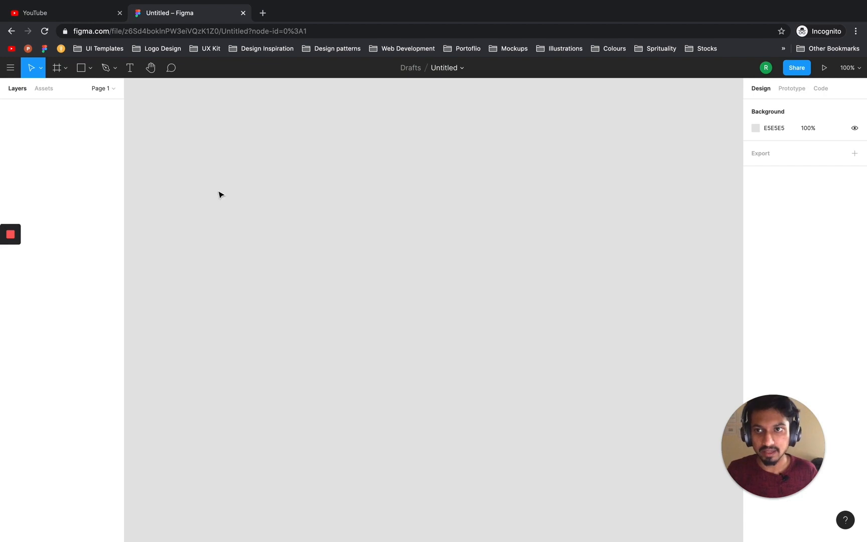
Step: Draw a rectangle about 291 × 328 in the middle of the canvas and leave it deselected
left_click(81, 68)
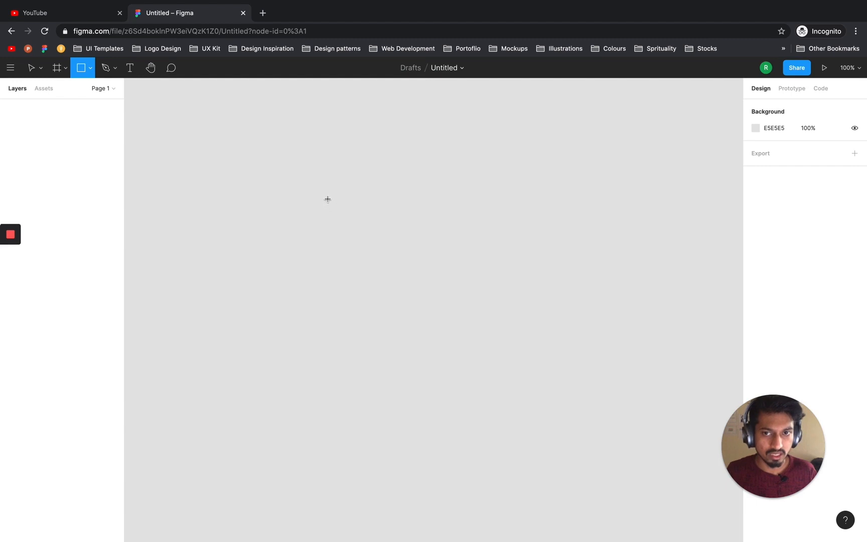
mouse_move(327, 199)
left_mouse_down()
mouse_move(415, 318)
mouse_move(478, 369)
left_mouse_up()
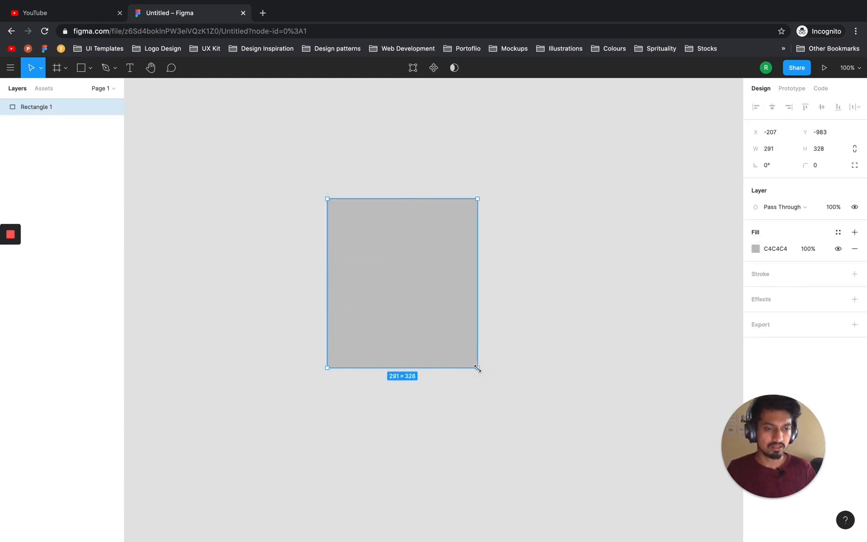
left_click(563, 282)
left_click(460, 274)
left_click(557, 235)
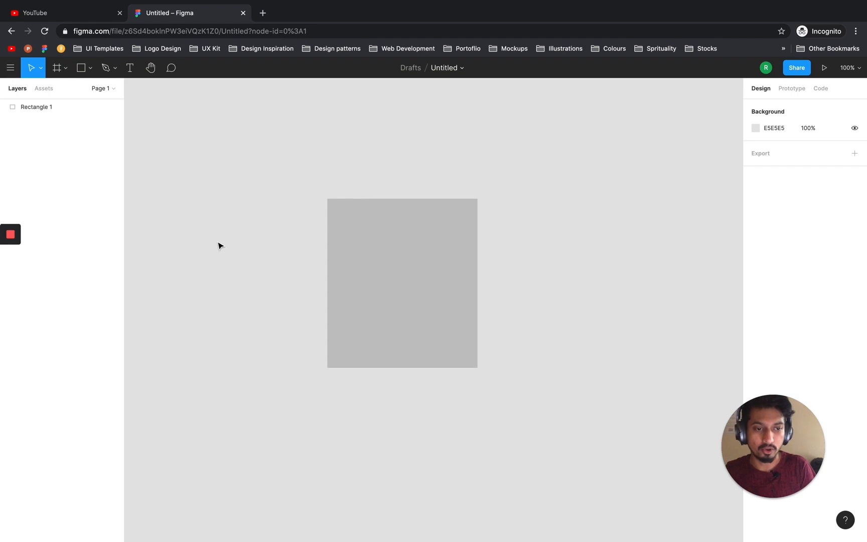
Step: Save the untitled design file manually
key("ctrl+s")
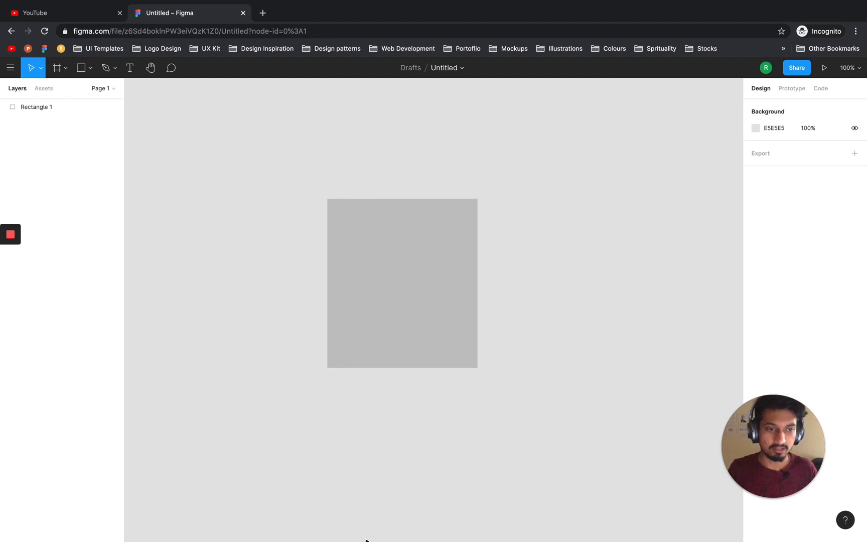
key("ctrl+s")
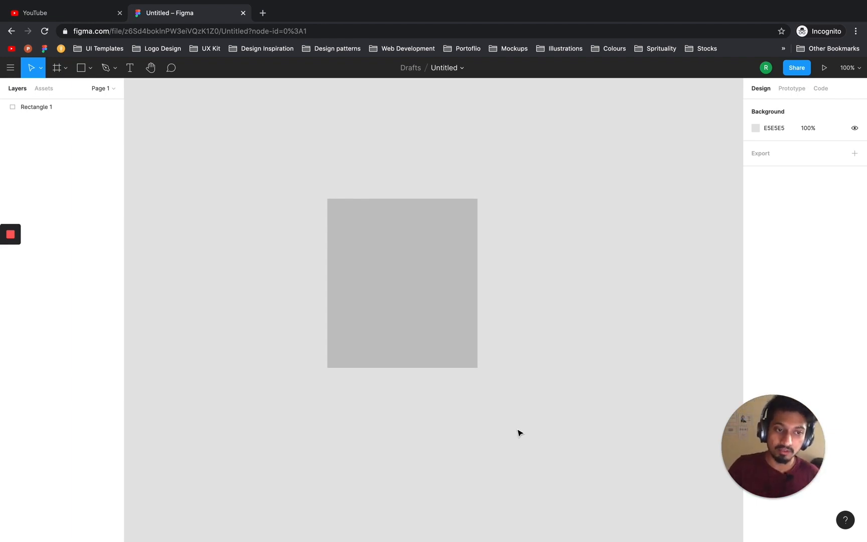
key("super+s")
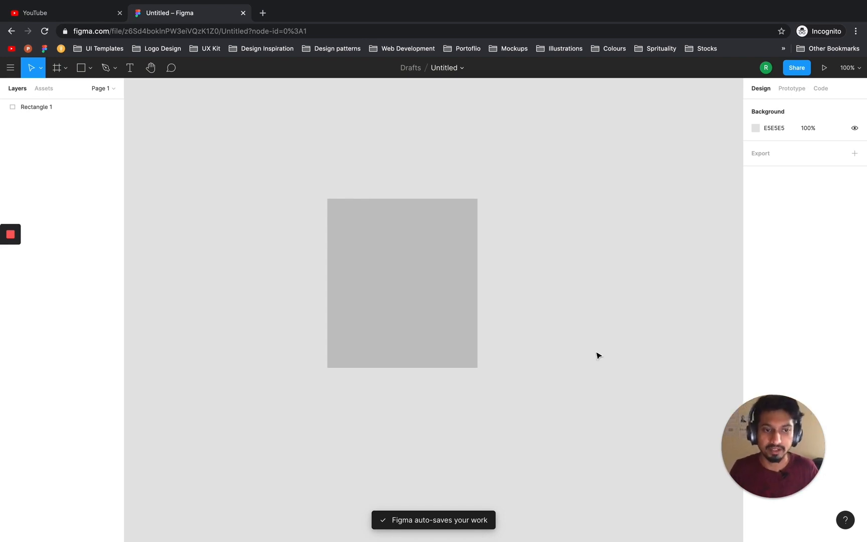
left_click(471, 133)
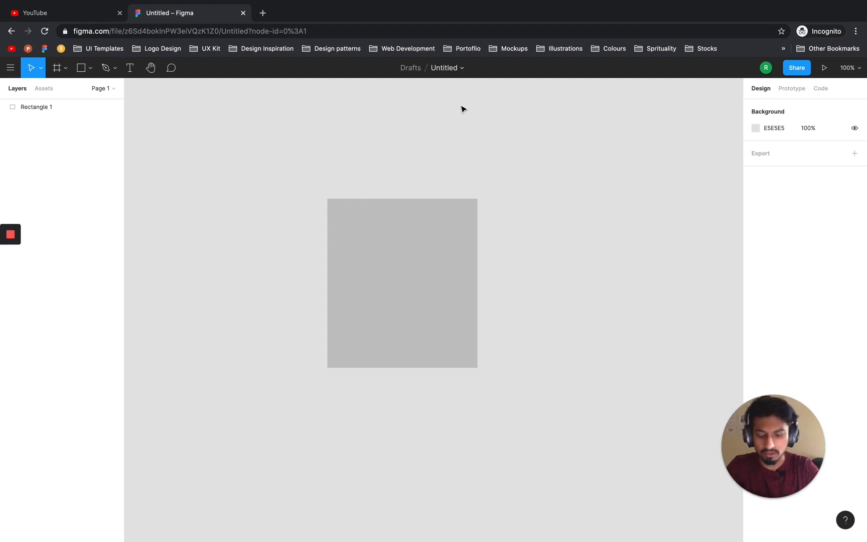
key("super+s")
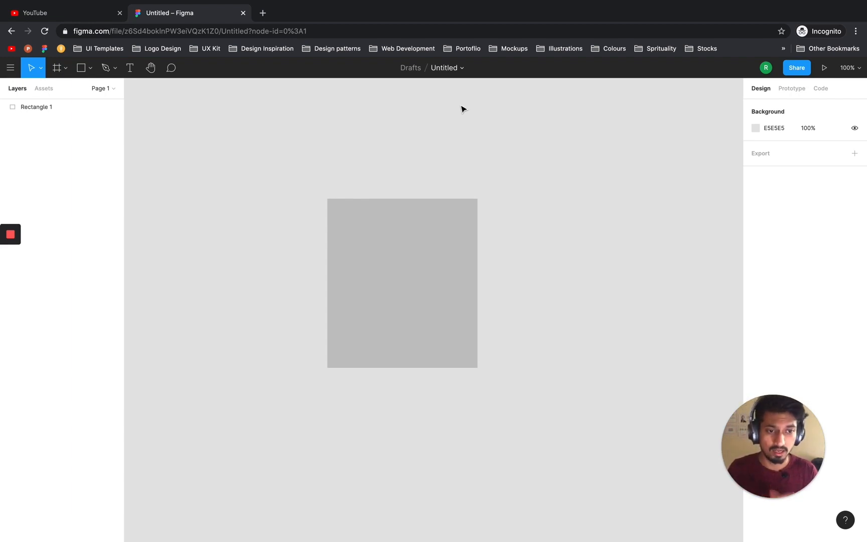
left_click(487, 131)
scroll(494, 131, "down", 1)
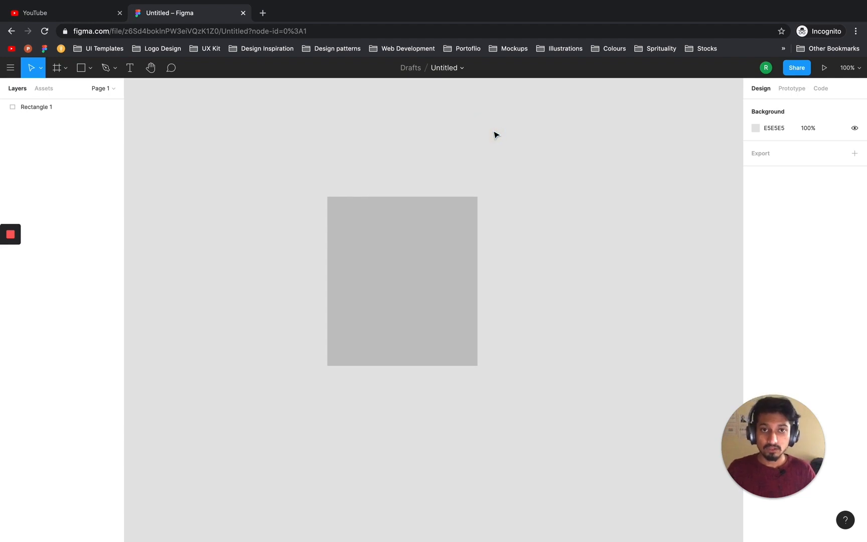
Step: Save the design file manually again and rename it as "Billu's first project"
key("super+s")
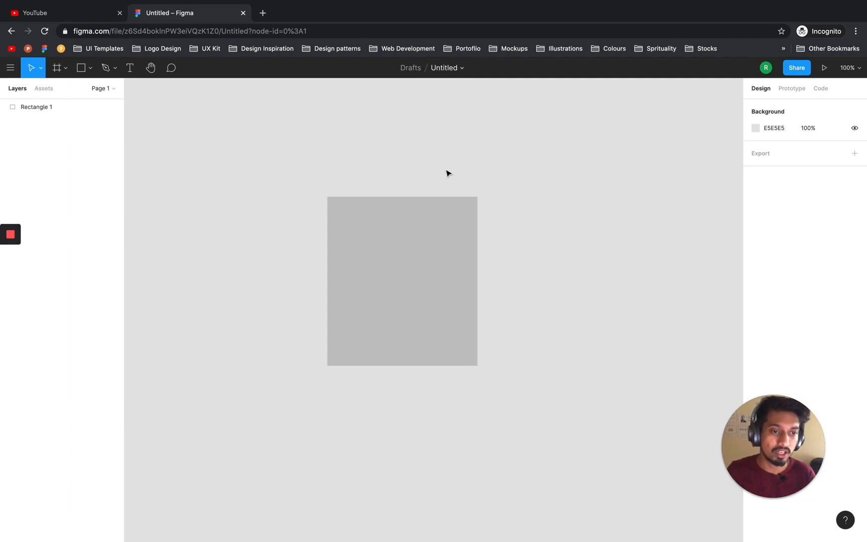
key("super+s")
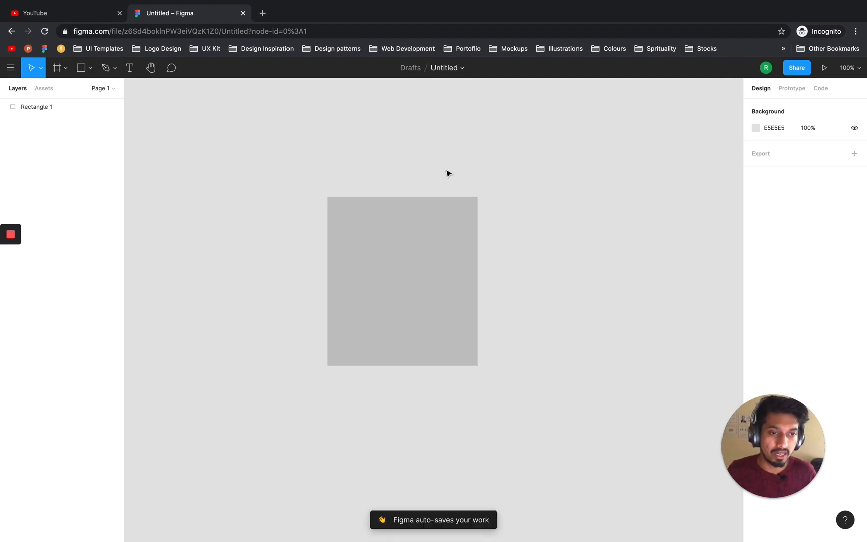
double_click(454, 69)
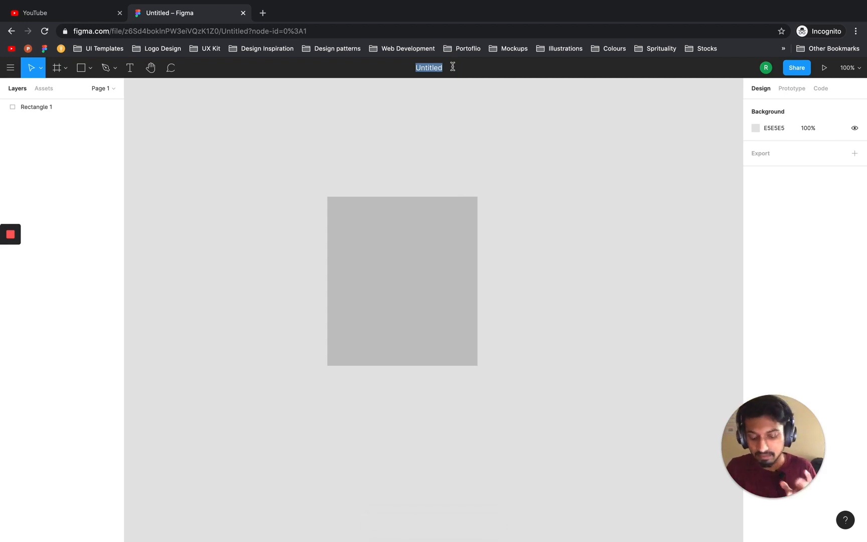
type("Billu")
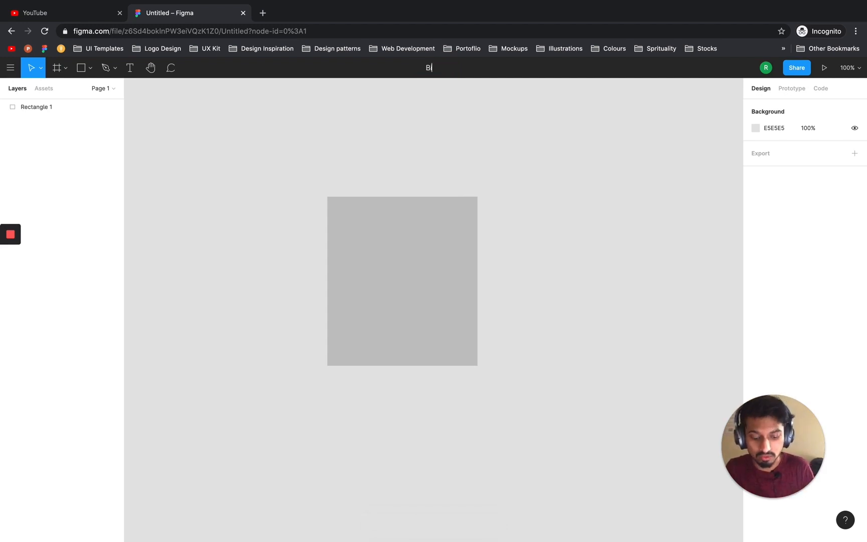
type("'s first project")
key("Return")
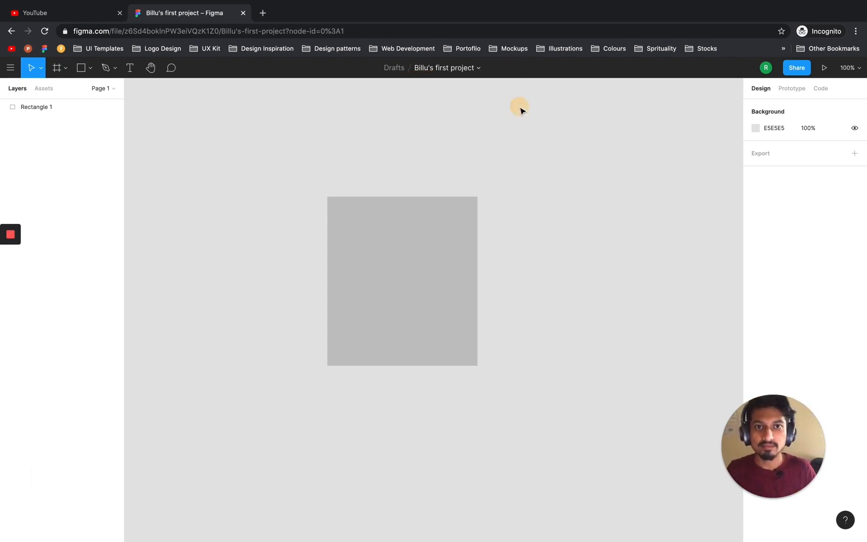
left_click_drag(539, 186, 551, 173)
left_click_drag(547, 219, 546, 250)
left_click(405, 256)
left_click(497, 162)
left_click(420, 325)
left_click(512, 220)
left_click(571, 184)
left_click(581, 208)
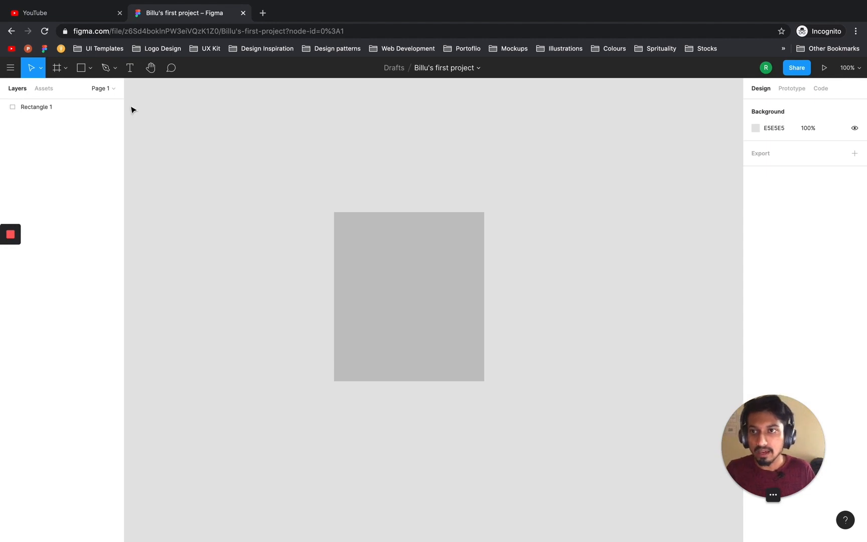
Step: Examine the available move, scale, frame, slice, shape, pen and pencil tools without using any of them
left_click(43, 70)
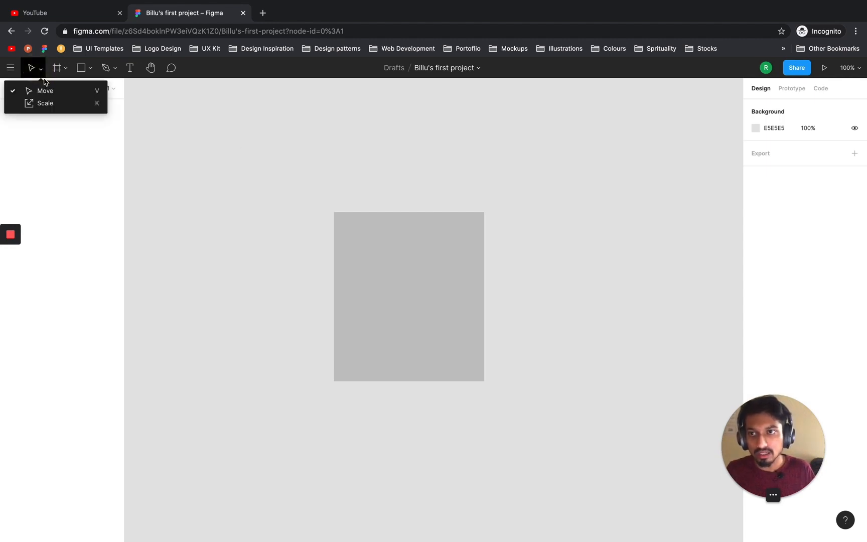
left_click(42, 73)
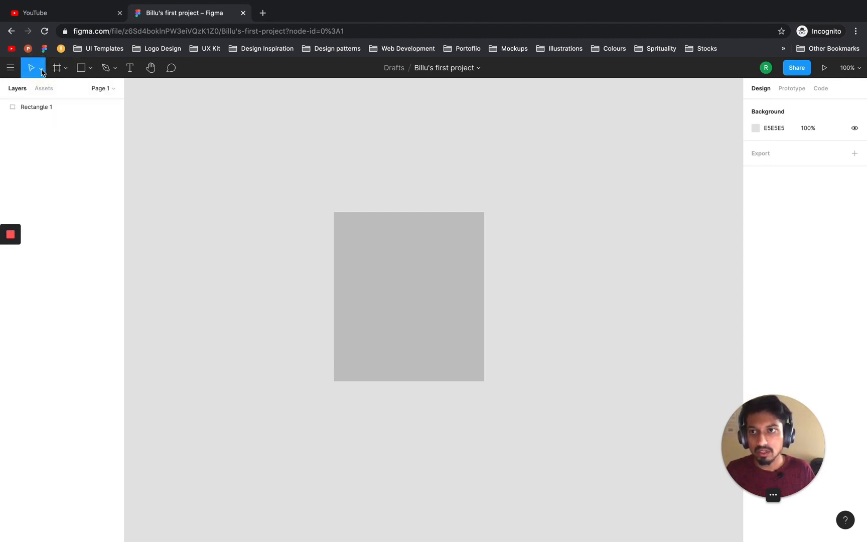
left_click(42, 69)
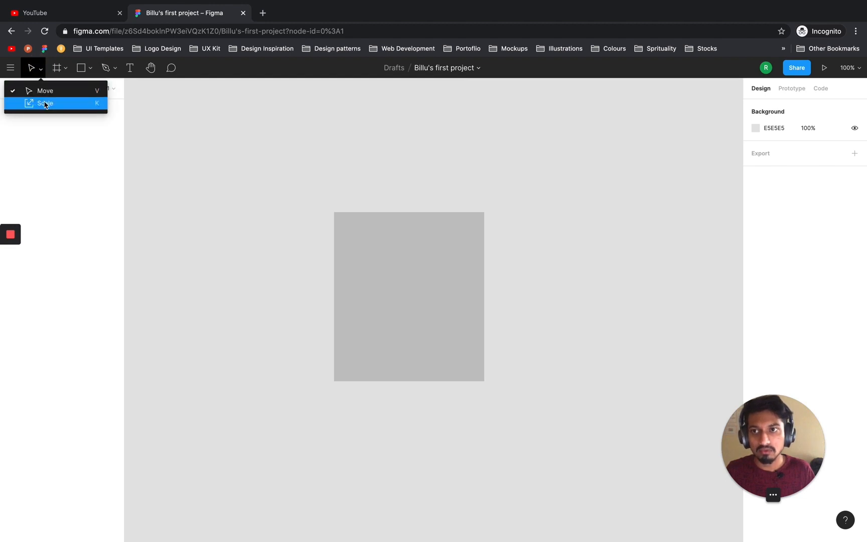
left_click(42, 74)
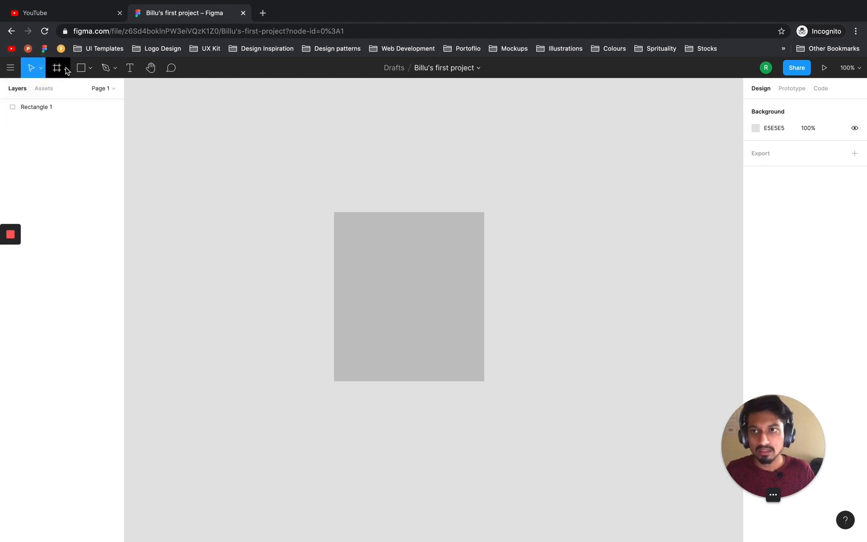
left_click(66, 70)
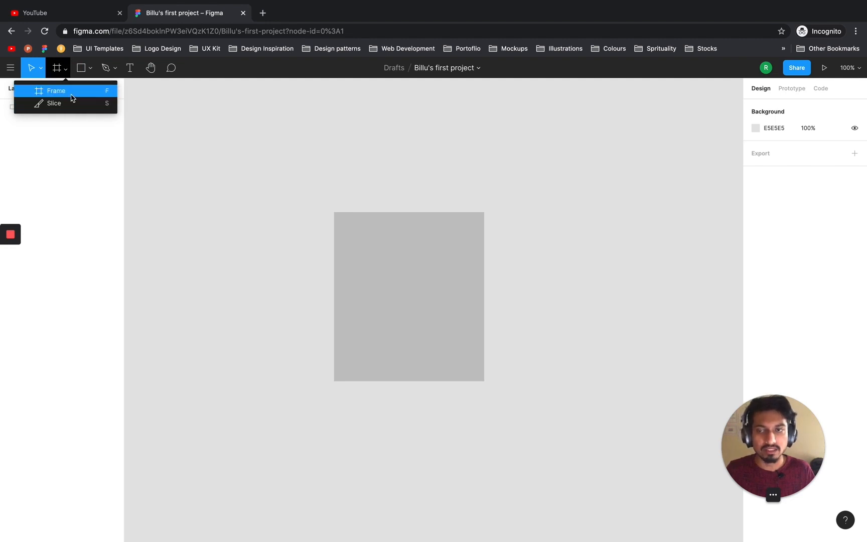
left_click(67, 71)
left_click(90, 69)
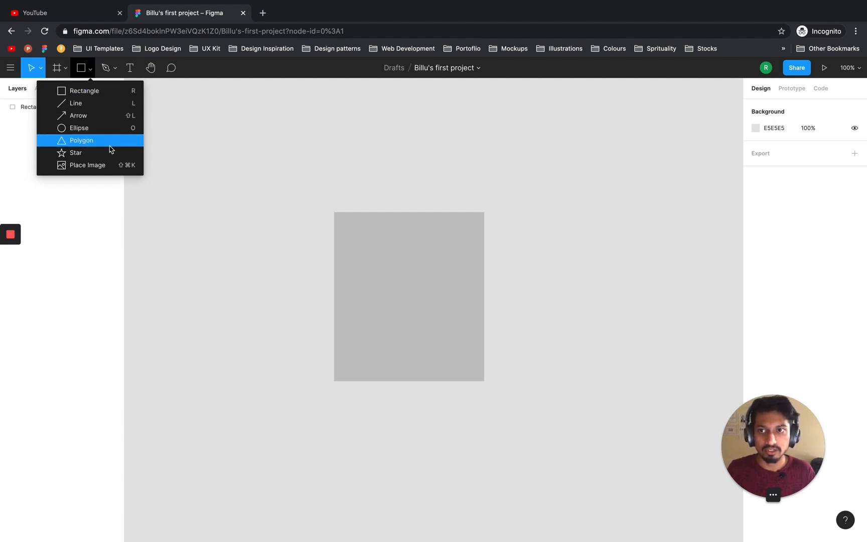
left_click(116, 69)
left_click(116, 69)
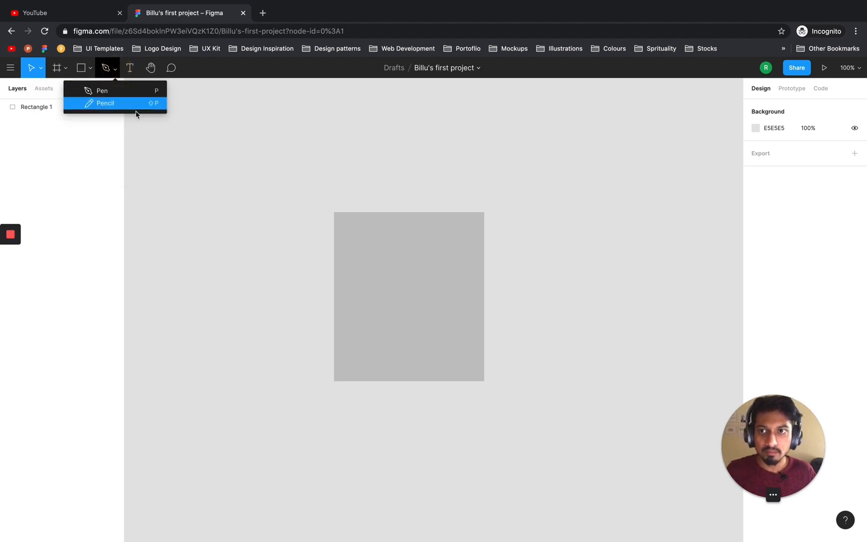
left_click(116, 69)
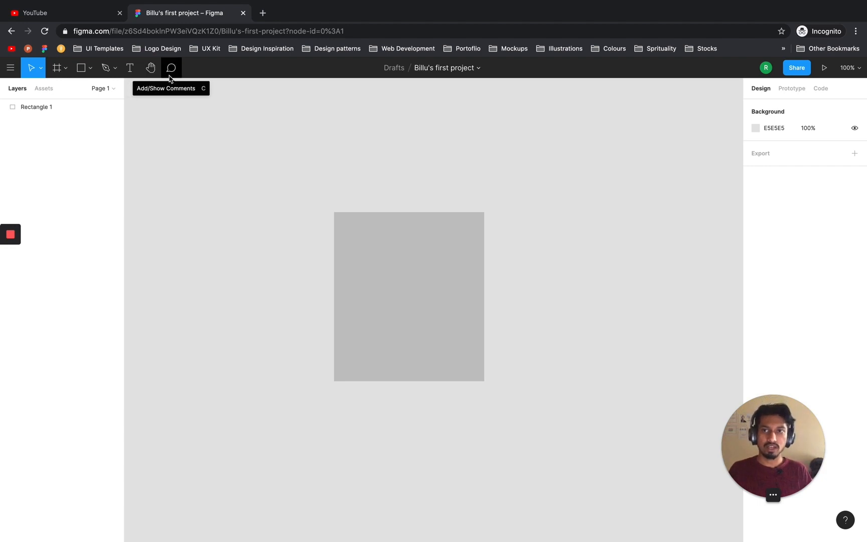
left_click(115, 69)
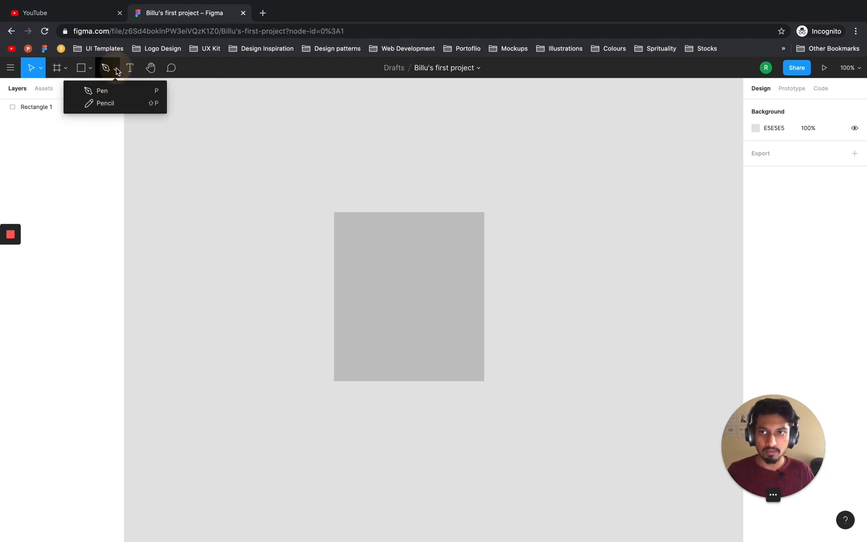
left_click(114, 95)
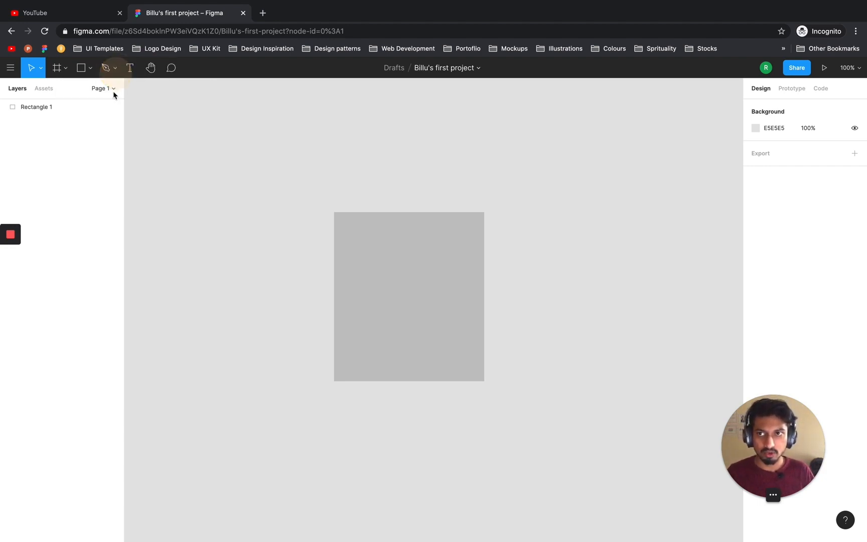
Step: Draw a nearly circular ellipse to the upper left of the rectangle and leave it deselected
left_click(78, 74)
left_click(90, 68)
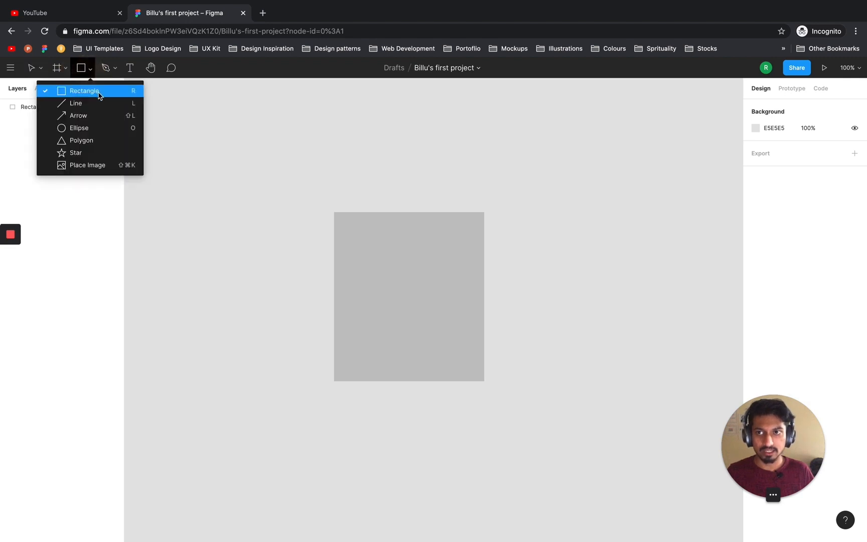
left_click(109, 130)
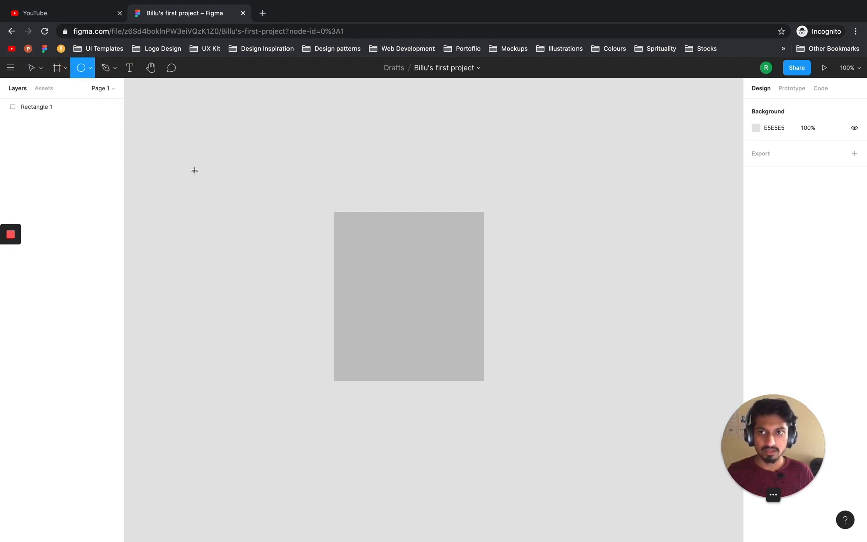
left_click_drag(194, 171, 277, 258)
left_click(293, 158)
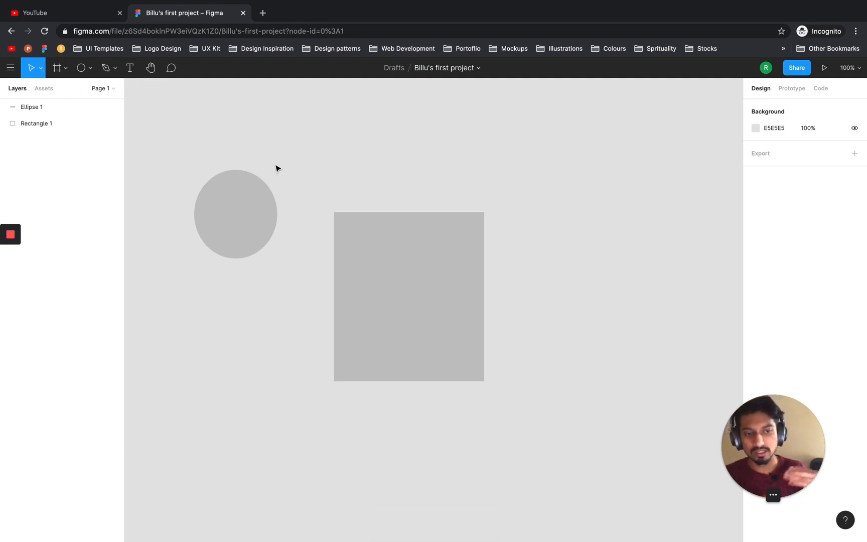
Step: Build a simple figure by moving the ellipse above the rectangle as a head and adding two 48 × 328 rectangles below as legs
left_click(413, 251)
left_click(440, 161)
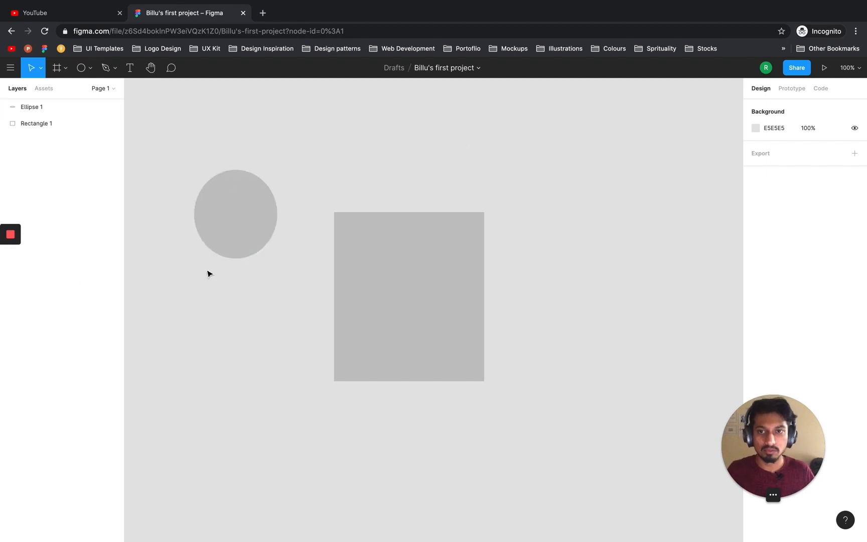
left_click_drag(237, 227, 406, 176)
left_click_drag(441, 268, 438, 413)
left_click(374, 420, "shift")
left_click_drag(374, 420, 382, 421)
left_click(402, 304)
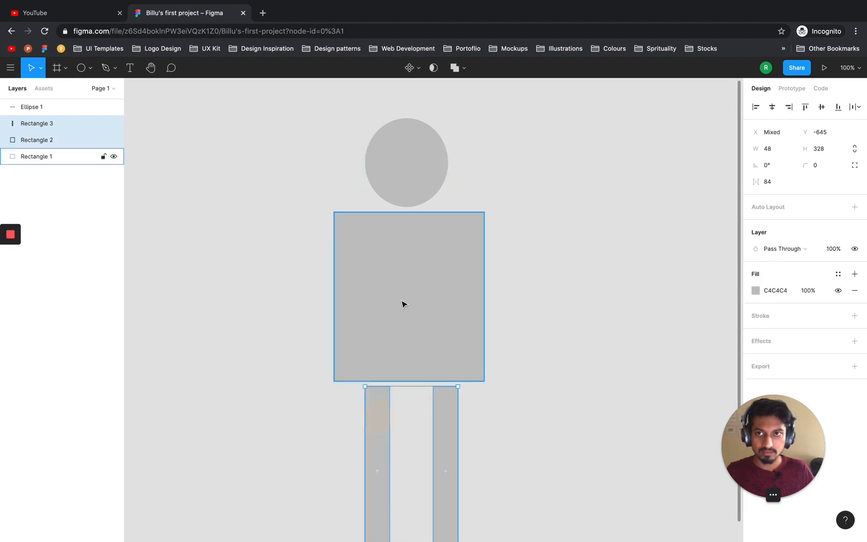
left_click(590, 219)
scroll(595, 254, "down", 1)
scroll(597, 258, "down", 2)
left_click(597, 254)
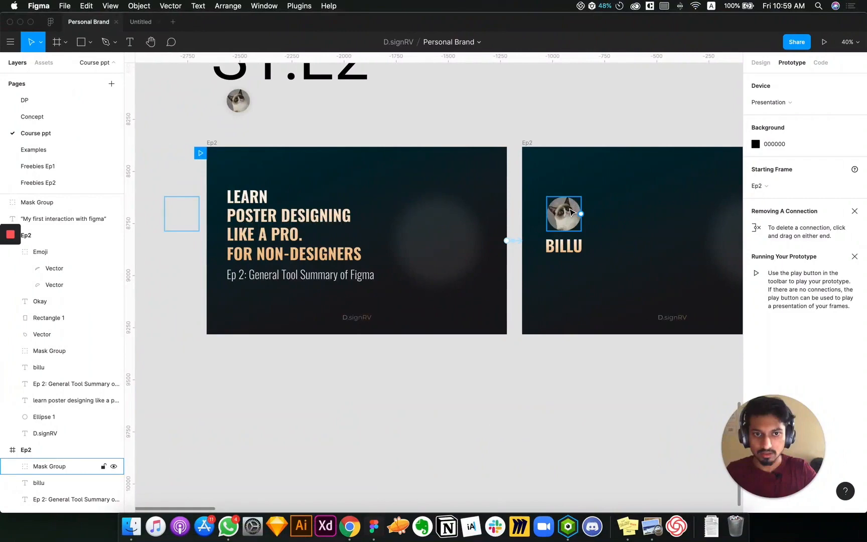
Step: Copy the circular cat image from the Personal Brand file in the Figma desktop app and paste it over the figure's head in the browser file
left_click(567, 213)
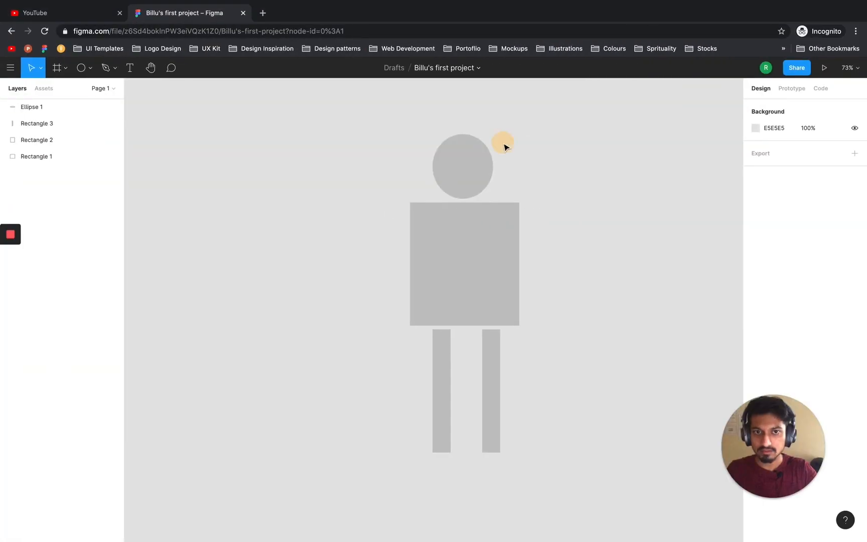
key("super+v")
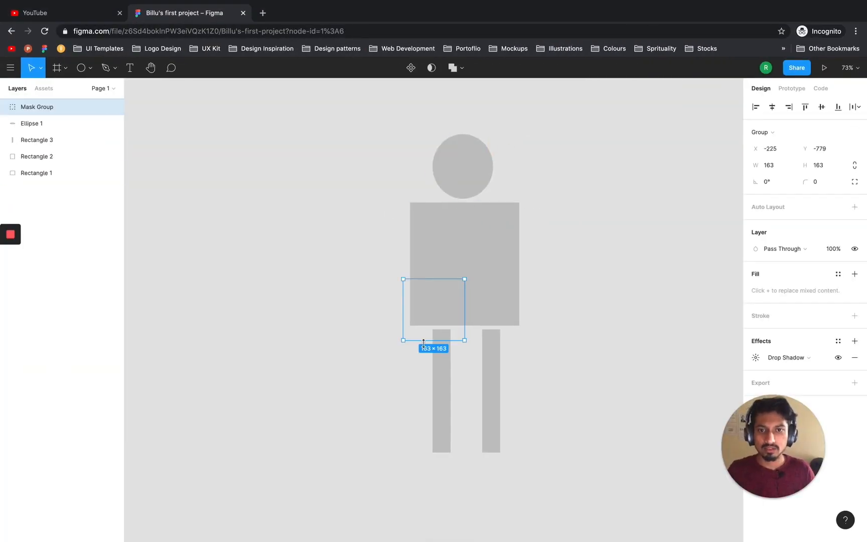
left_click_drag(421, 340, 461, 187)
double_click(483, 184)
left_click_drag(499, 137, 525, 124)
mouse_move(478, 158)
left_mouse_down()
mouse_move(458, 179)
mouse_move(478, 173)
left_mouse_up()
left_click(555, 113)
left_click_drag(541, 137, 482, 177)
left_click(537, 145)
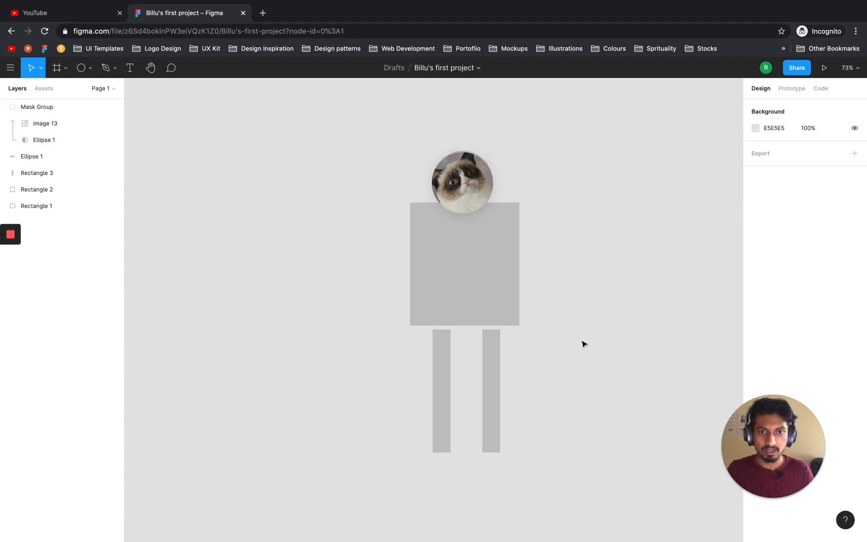
Step: Duplicate the two leg rectangles and place the copies on either side of the body as arms
left_click(491, 368)
left_click(443, 380, "shift")
left_click_drag(442, 380, 535, 248)
left_click(562, 234)
left_click(582, 166)
left_click_drag(552, 133, 577, 225)
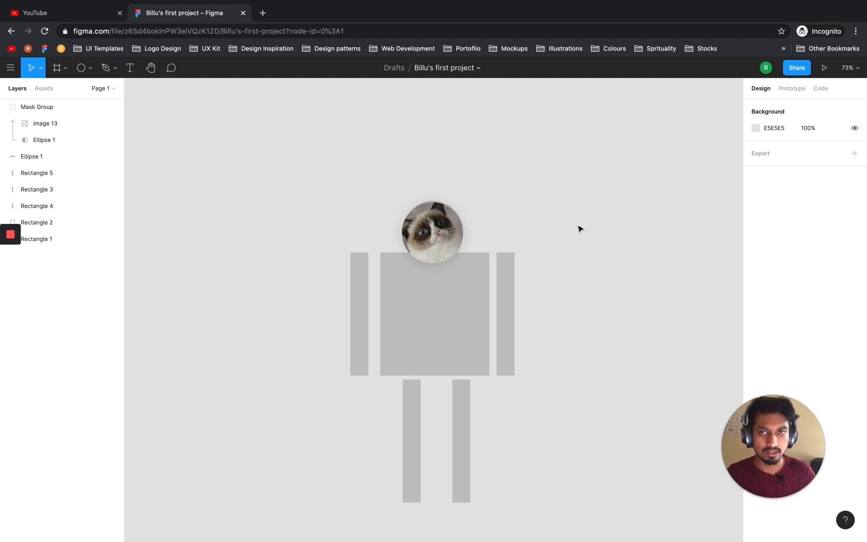
left_click(263, 15)
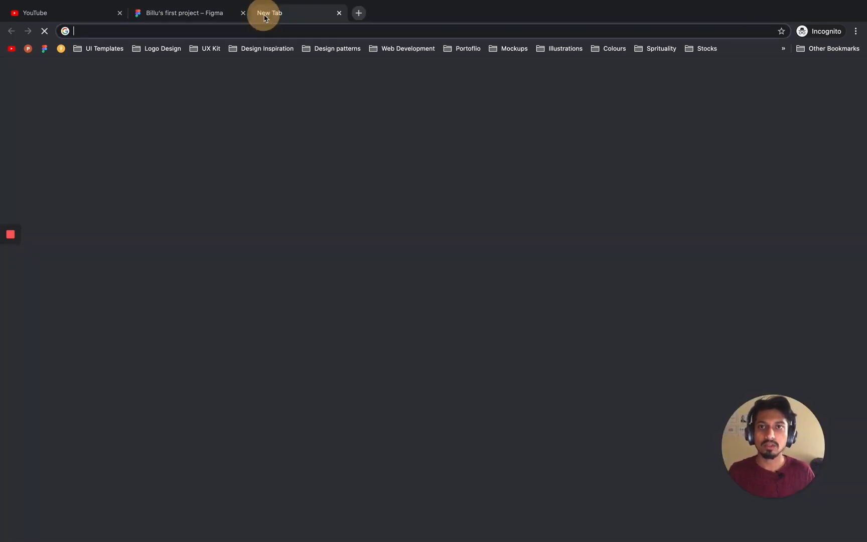
type("figm")
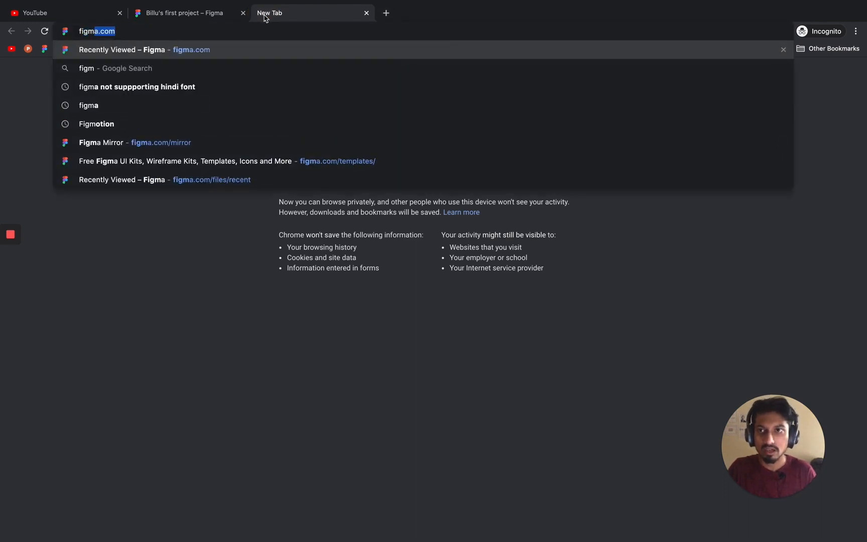
key("BackSpace")
key("Escape")
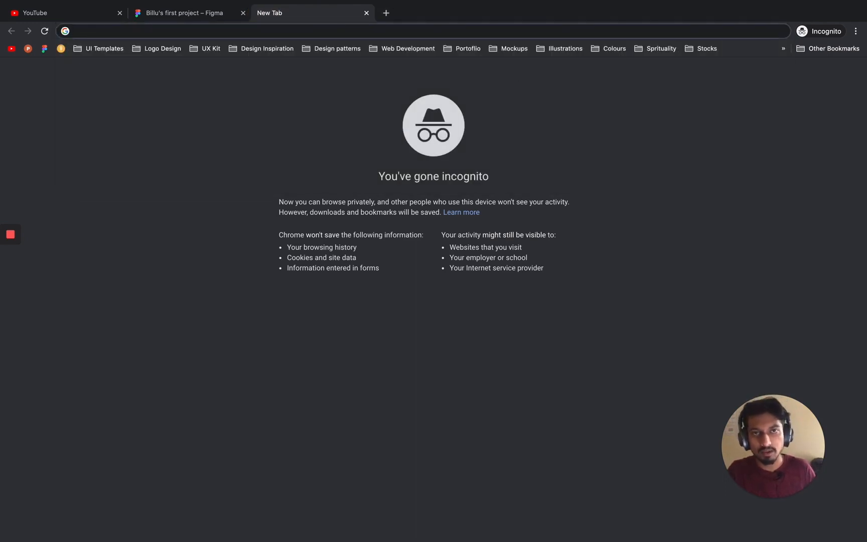
Step: Open a new incognito browser window and load figma.com in it
left_click(857, 39)
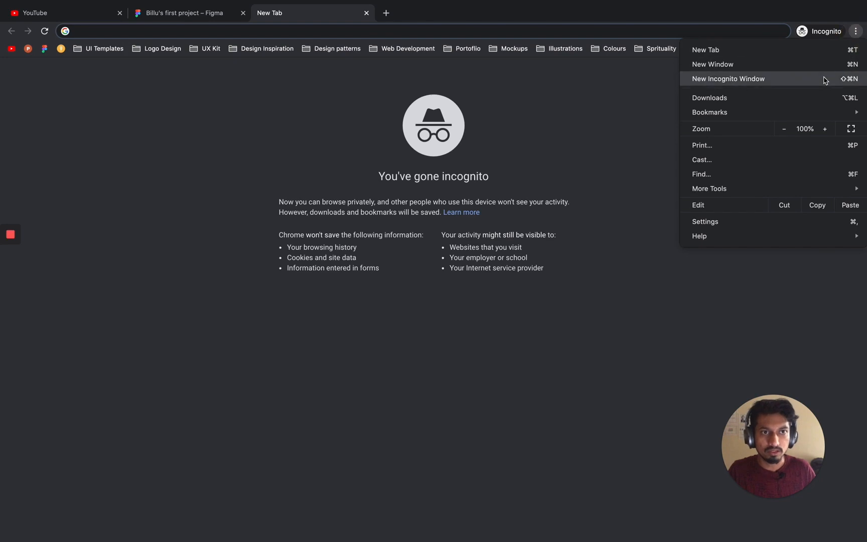
left_click(824, 79)
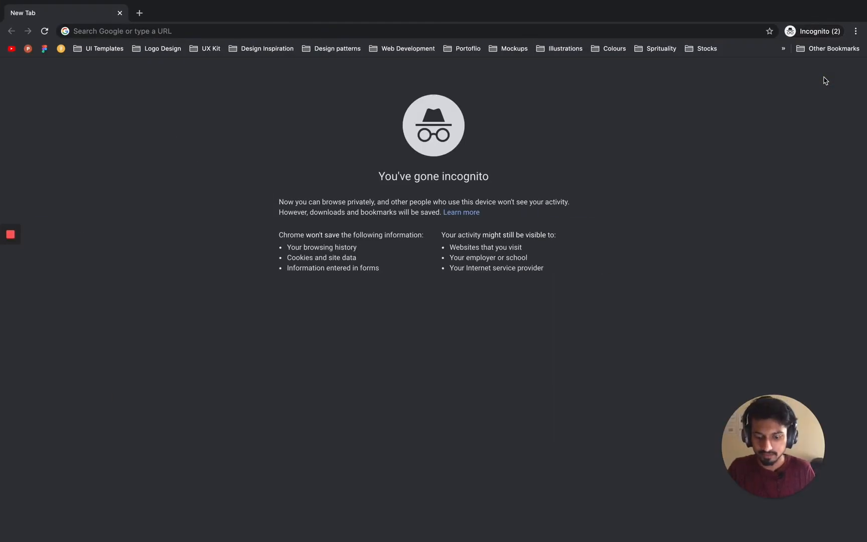
left_click(222, 33)
type("figm")
key("Return")
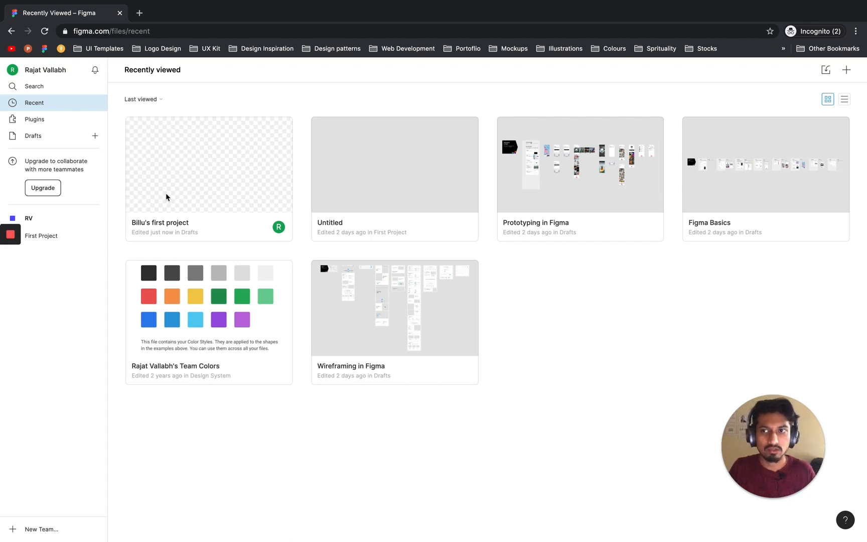
Step: Open "Billu's first project" from the recent files in the new window and return to the original browser window
double_click(161, 174)
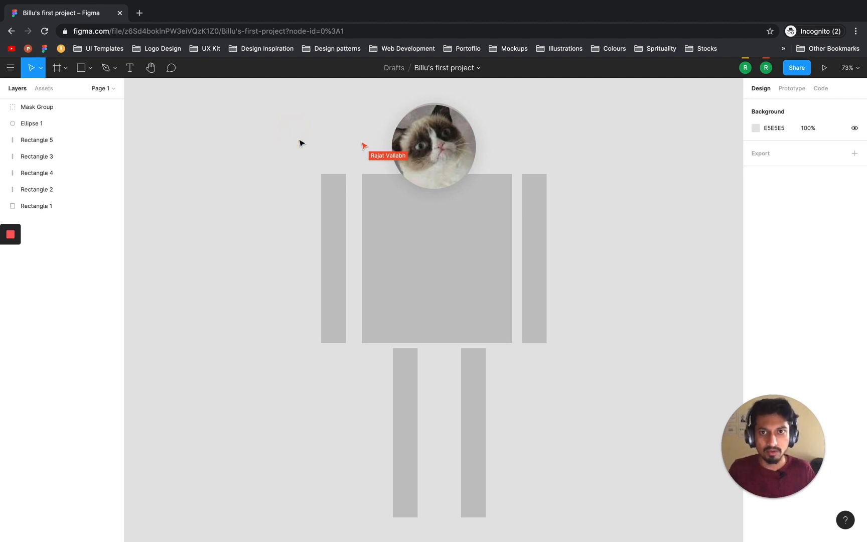
left_click(361, 145)
left_click(324, 144)
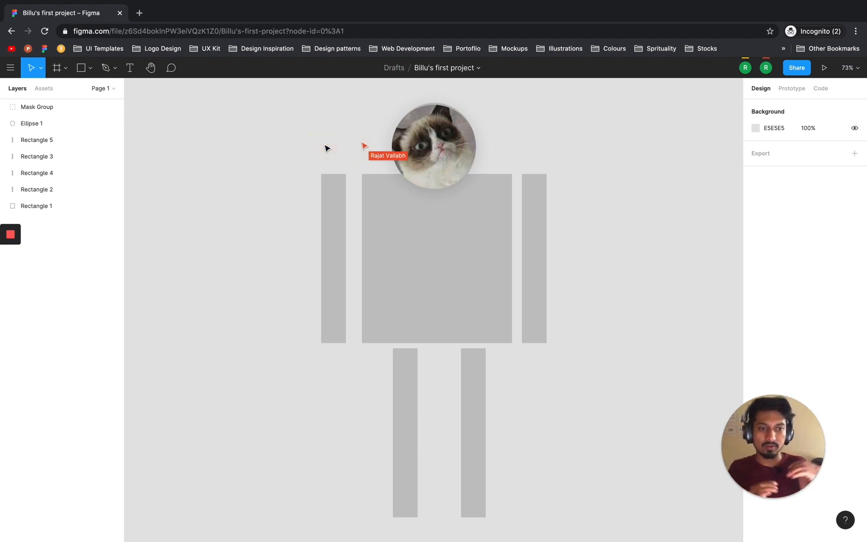
key("ctrl+Left")
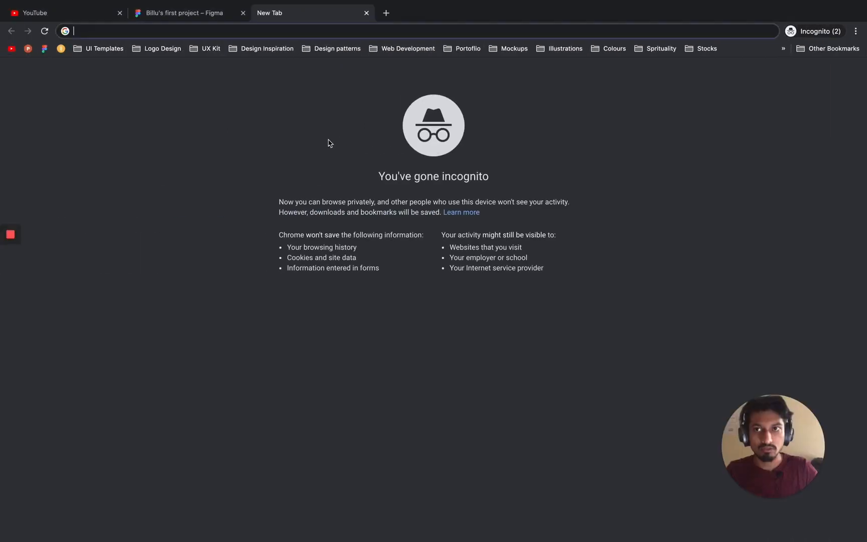
Step: Switch between the two browser windows showing the file and examine how the collaborator's cursor appears in each
left_click(197, 12)
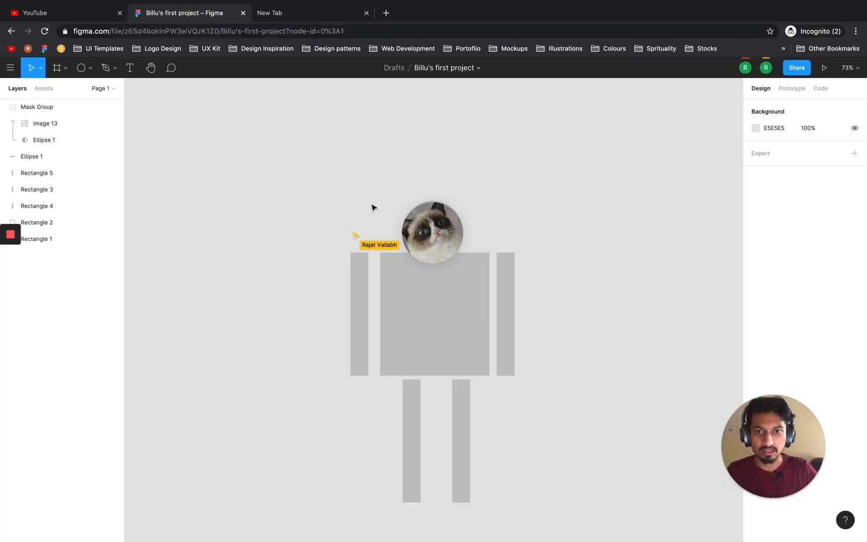
left_click(373, 224)
key("ctrl+Right")
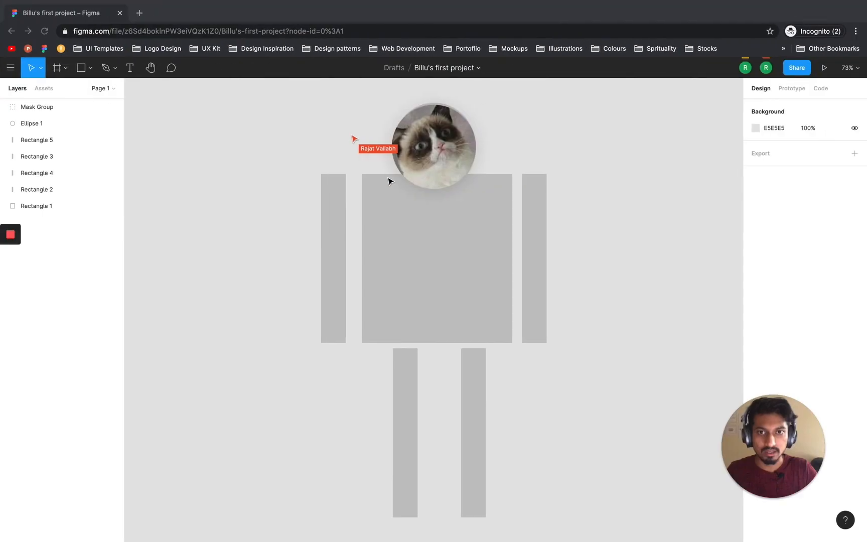
key("ctrl+Left")
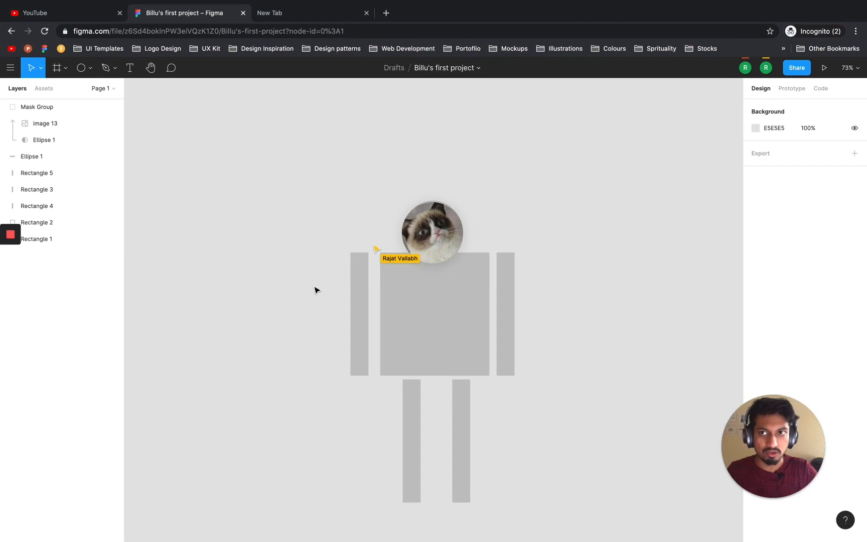
key("ctrl+Right")
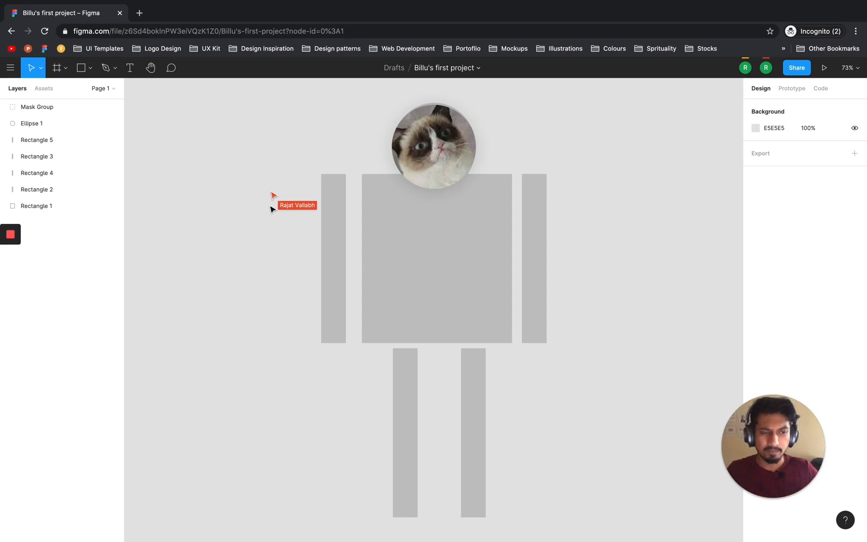
left_click(250, 222)
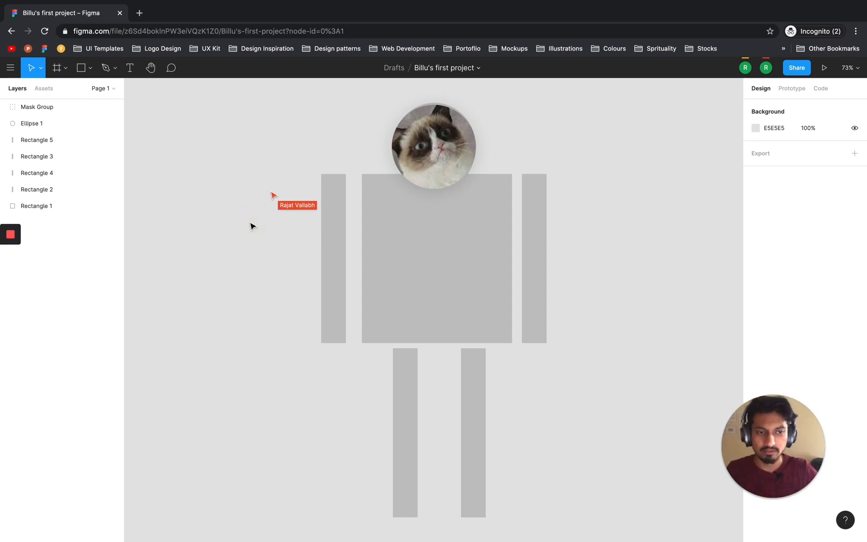
scroll(304, 139, "down", 3)
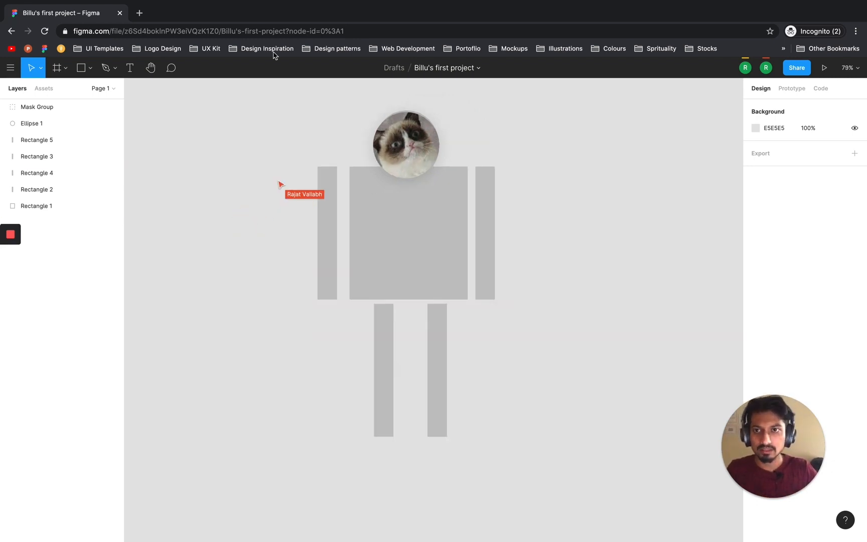
Step: Start moving the file out of Drafts and try to create a new RV team project named "Billu: The Brand"
left_click(396, 69)
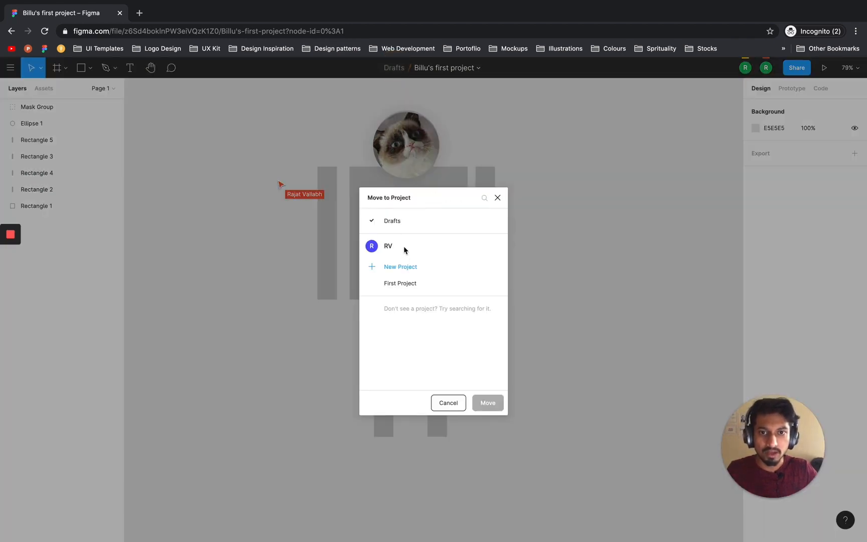
left_click(408, 271)
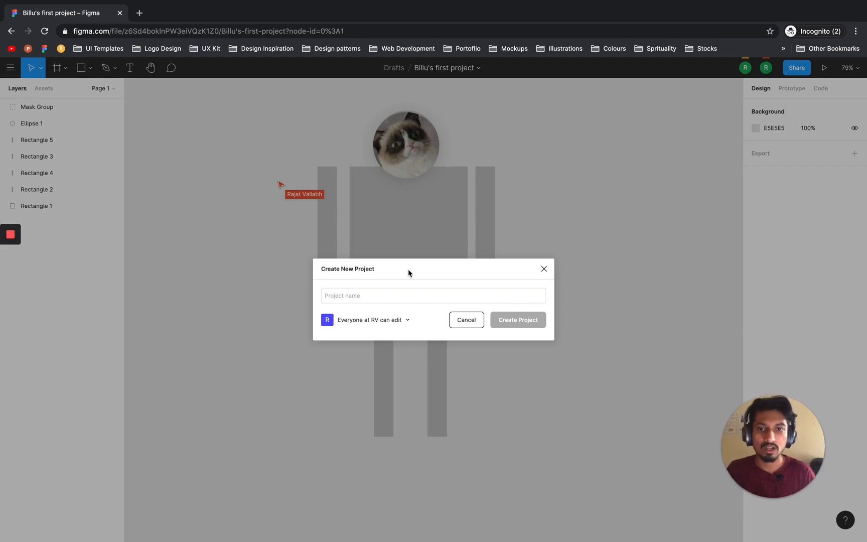
left_click(398, 302)
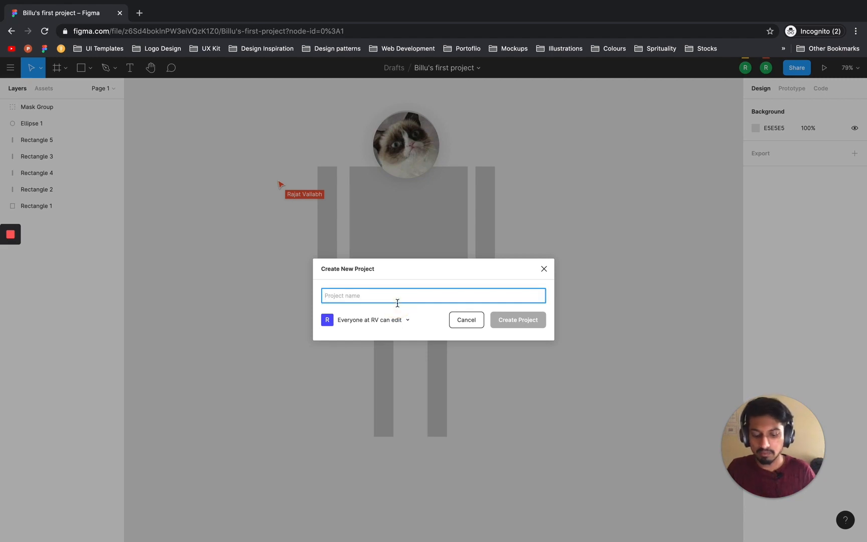
type("Billu: The")
key("BackSpace")
key("BackSpace")
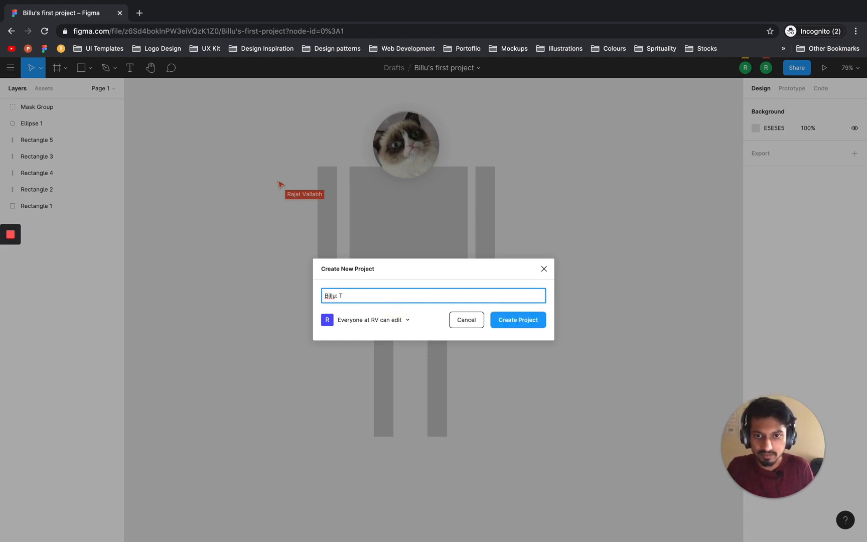
type("he Brand")
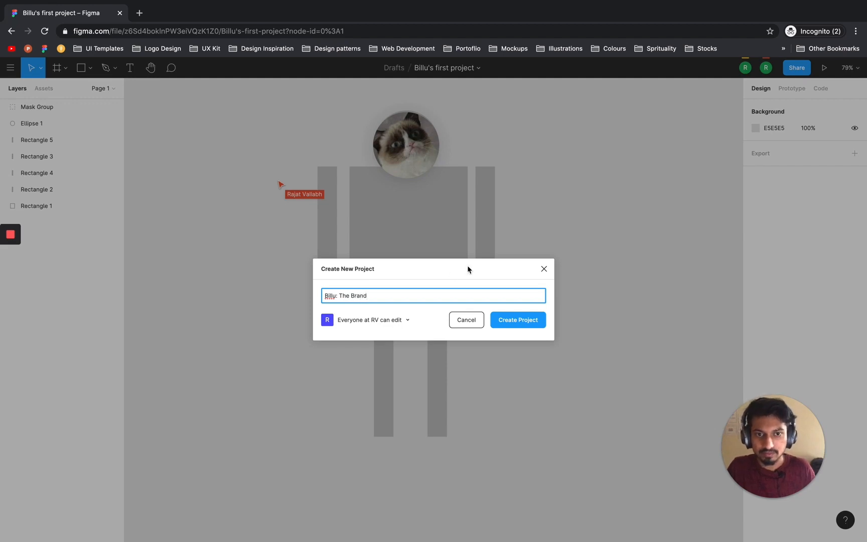
left_click(524, 323)
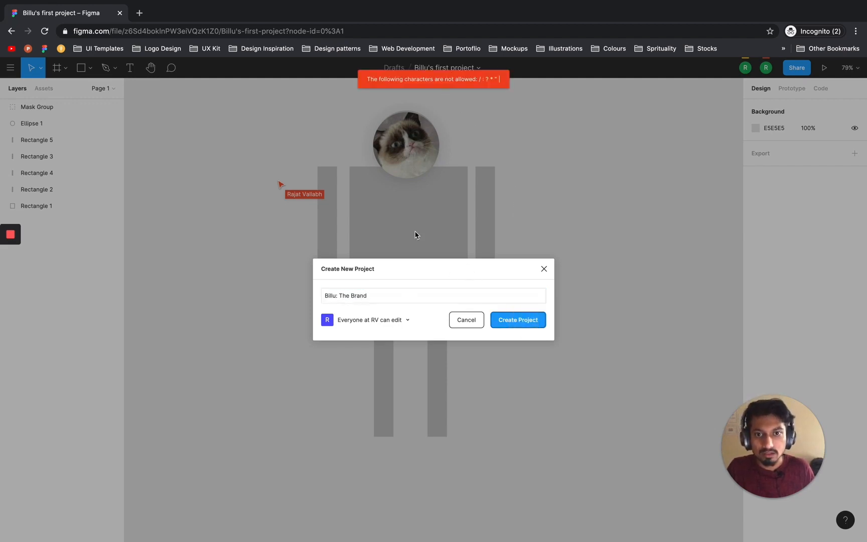
Step: Change the new project's name to "Billu - The Brand", create it, and move the file into it
left_click(338, 296)
key("BackSpace")
key("BackSpace")
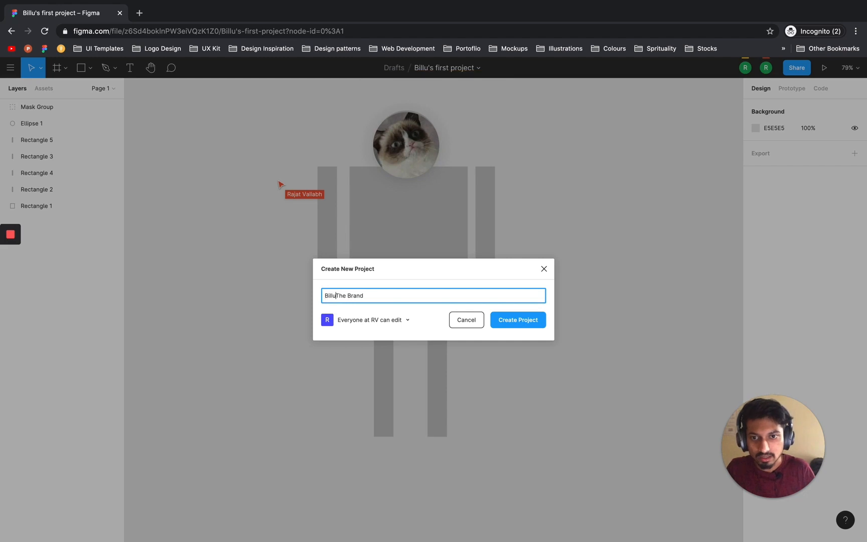
type("-")
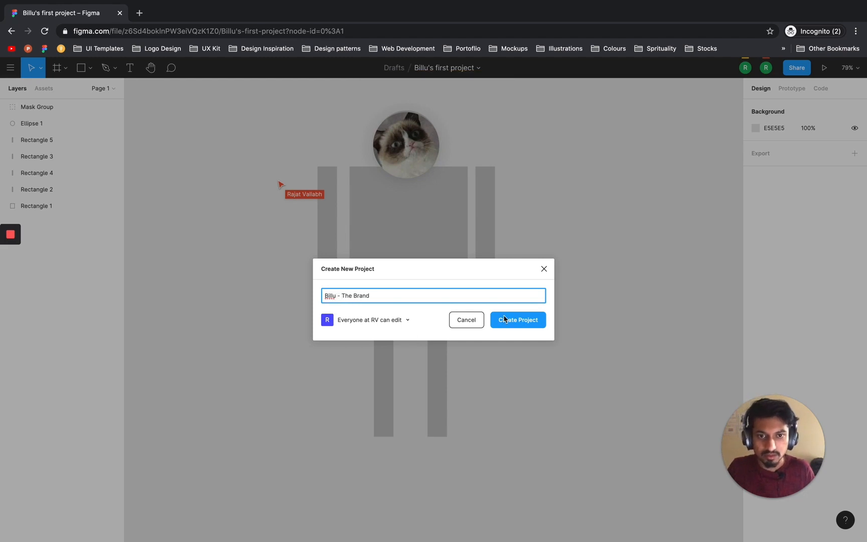
left_click(505, 320)
left_click(435, 283)
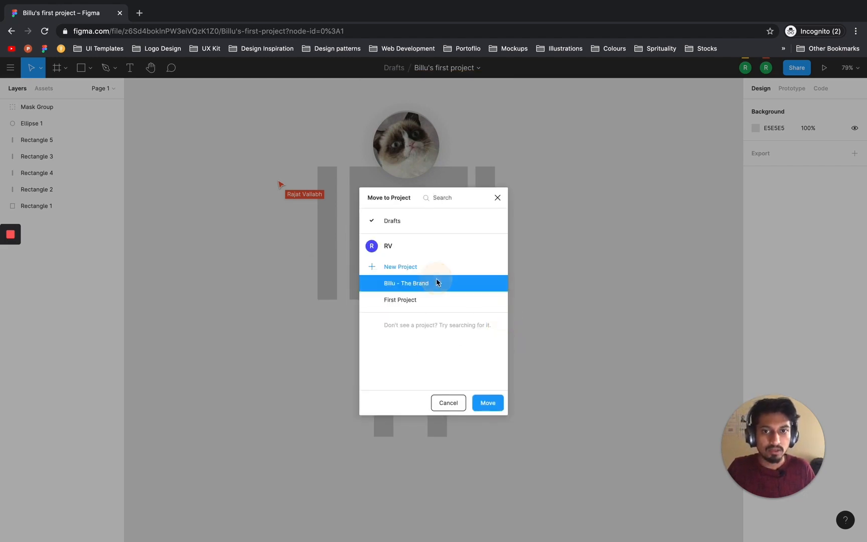
left_click(482, 402)
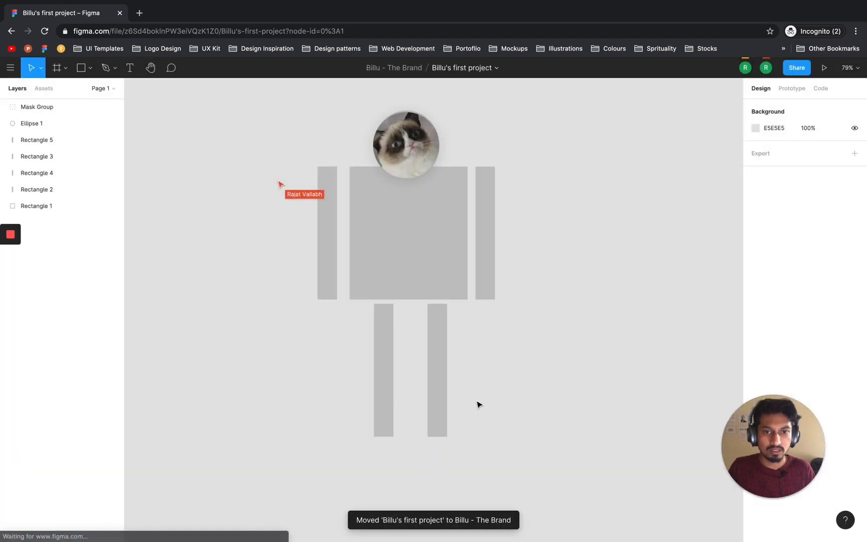
Step: Load Figma's file browser in a new tab and view the RV team's "Billu - The Brand" project
left_click(140, 18)
type("fig")
key("Return")
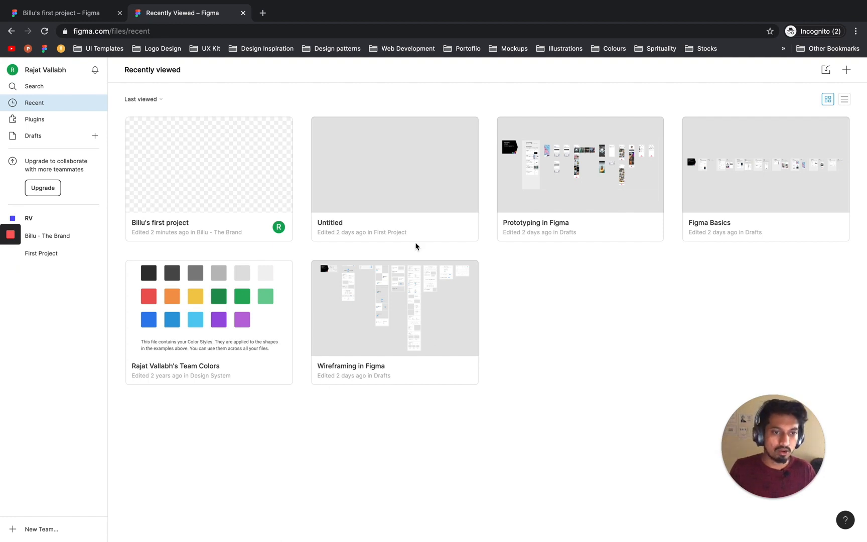
left_click(32, 219)
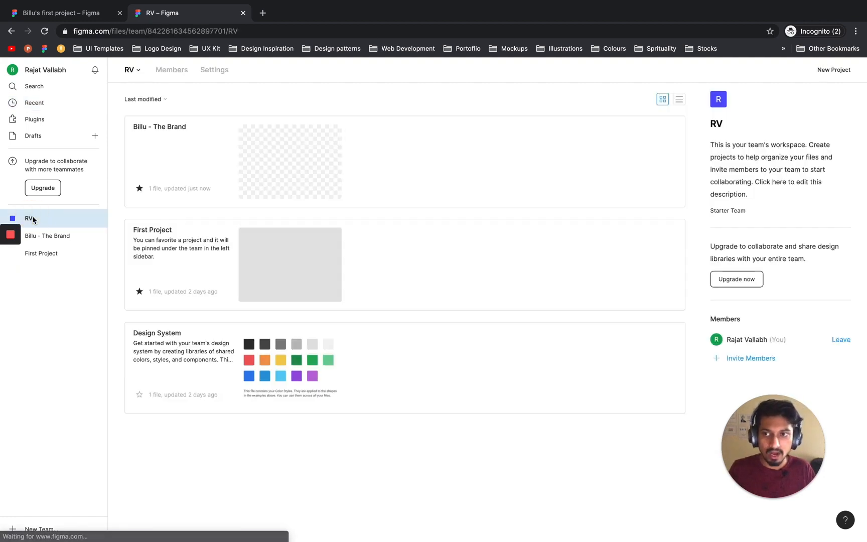
left_click(48, 239)
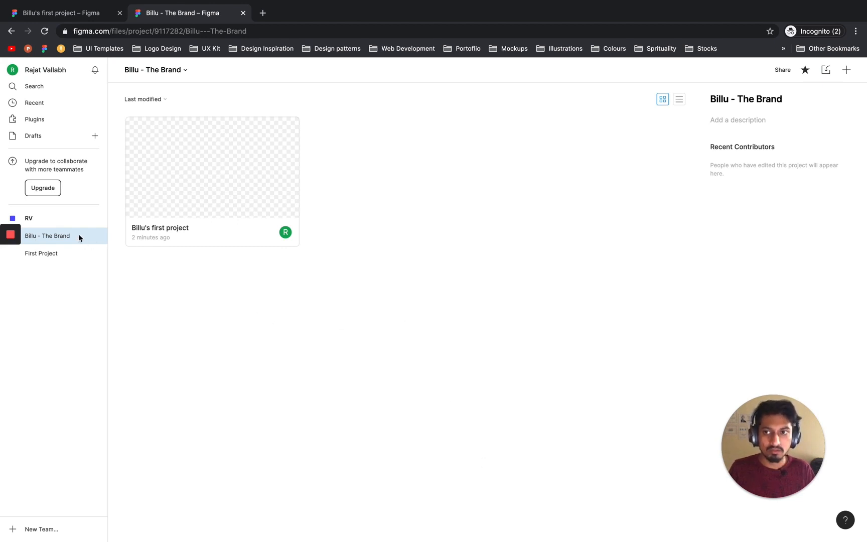
Step: Open "Billu's first project" from the project, then close the second incognito window and return to the original one
double_click(279, 195)
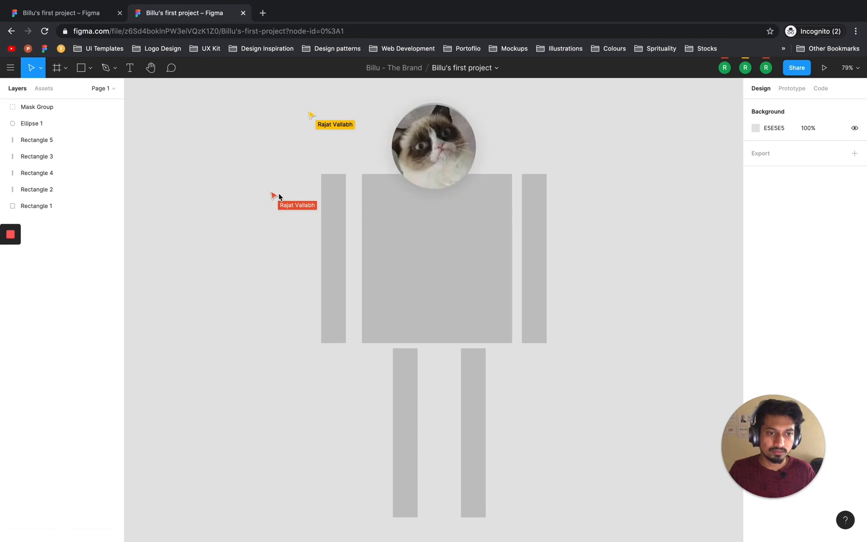
left_click(377, 146)
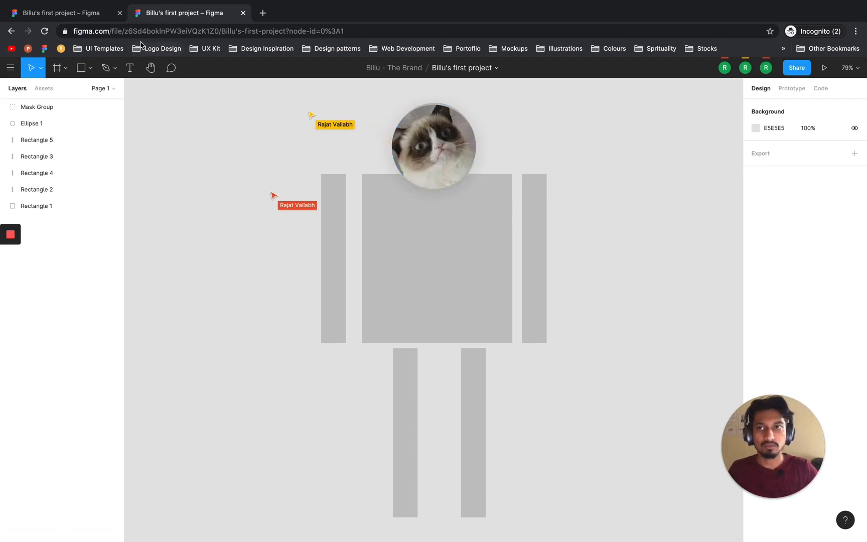
left_click(119, 13)
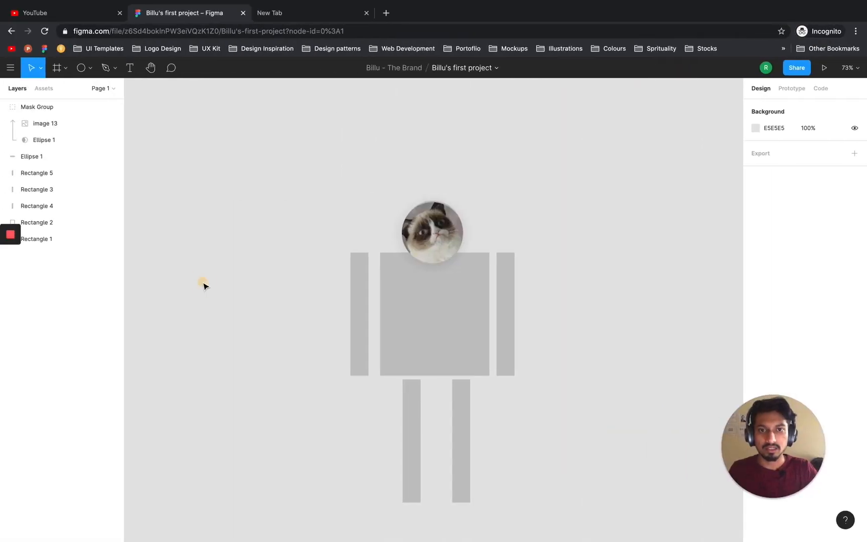
scroll(193, 266, "left", 3)
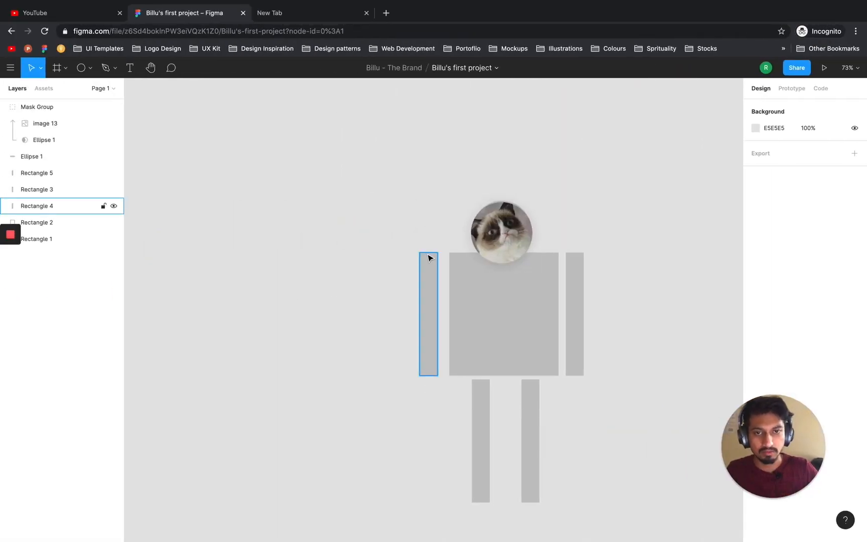
scroll(617, 199, "down", 5)
scroll(597, 194, "up", 4)
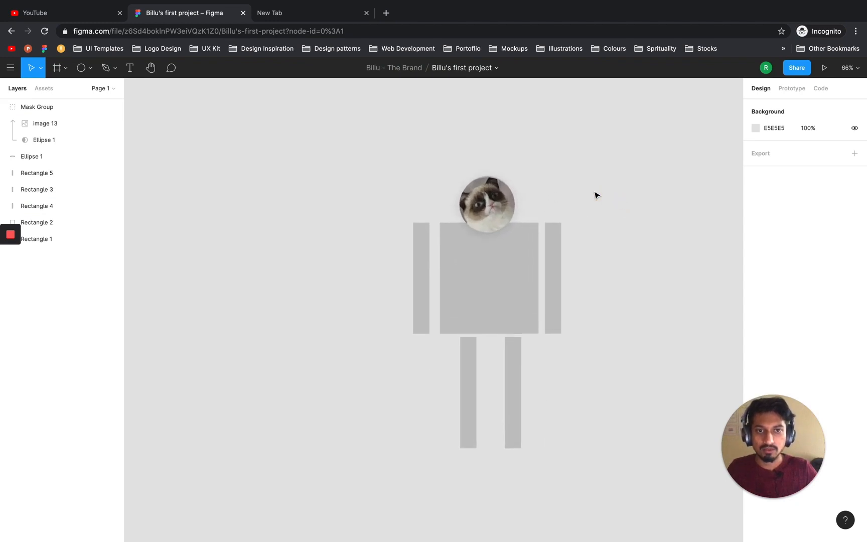
scroll(596, 195, "up", 3)
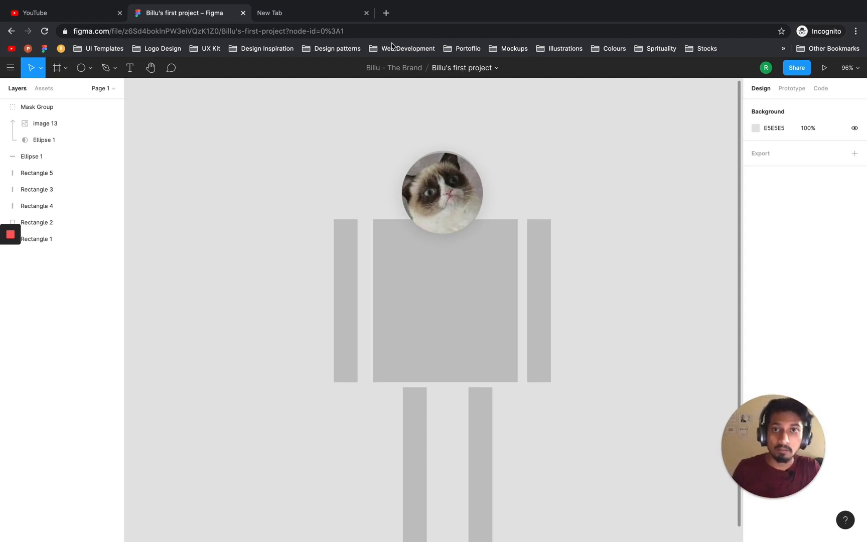
left_click(290, 131)
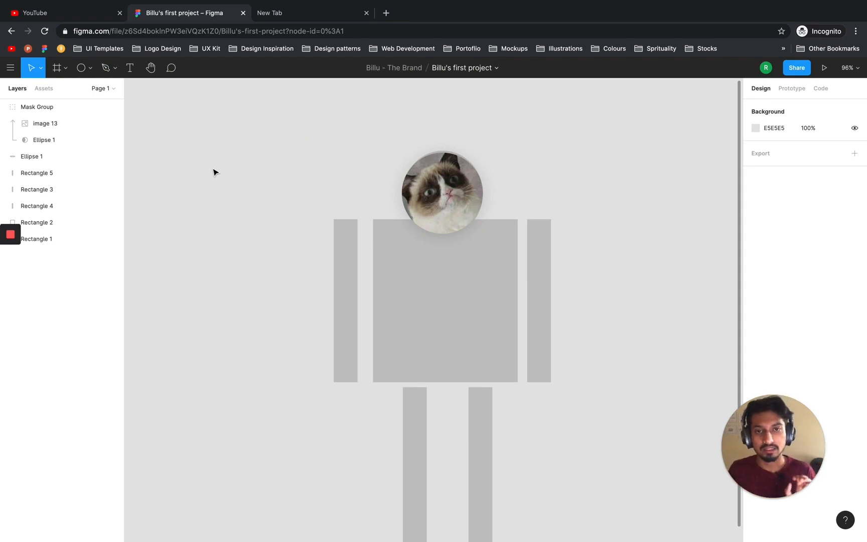
left_click(218, 227)
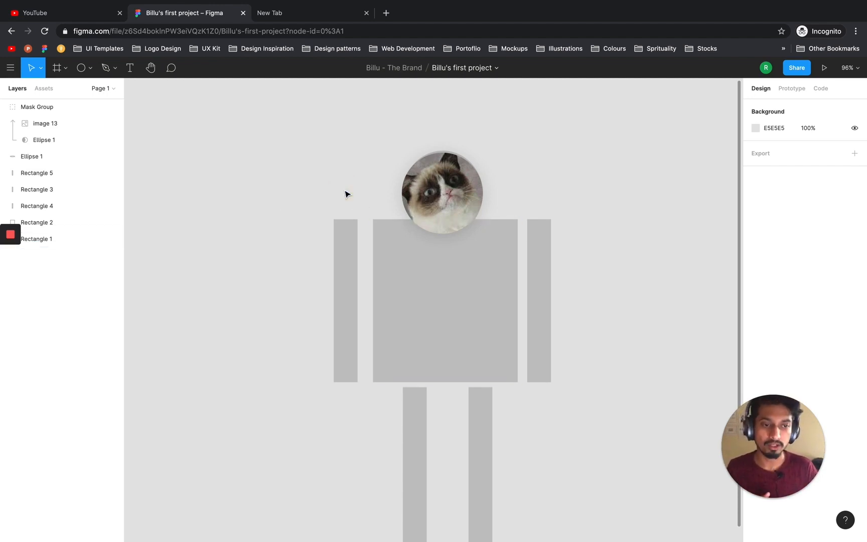
left_click(577, 282)
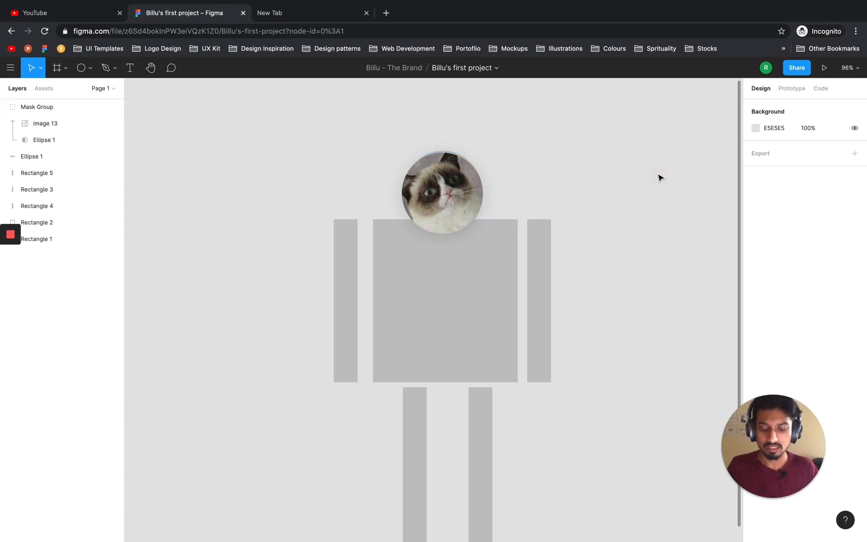
Step: Add a text layer reading "ajfakjfaskf" on the empty canvas to the right of the cat head
key("t")
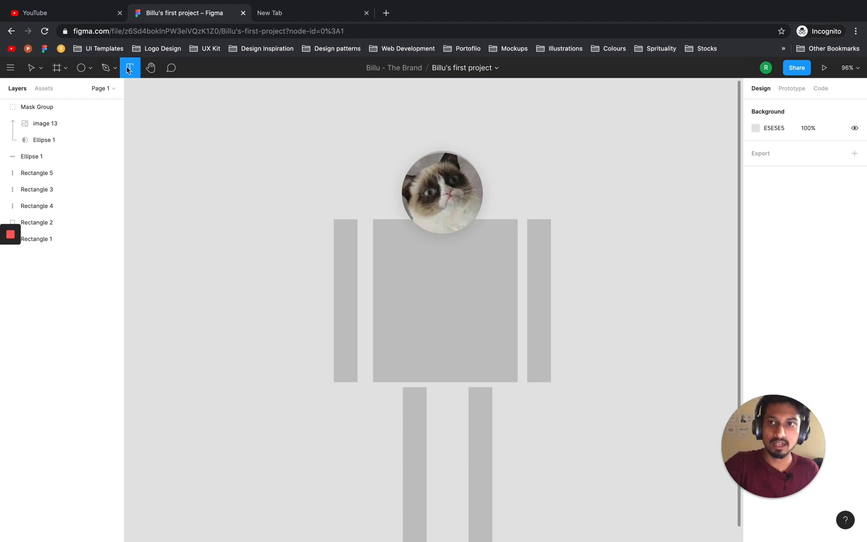
left_click(594, 158)
type("ajfakjfaskf")
left_click(665, 178)
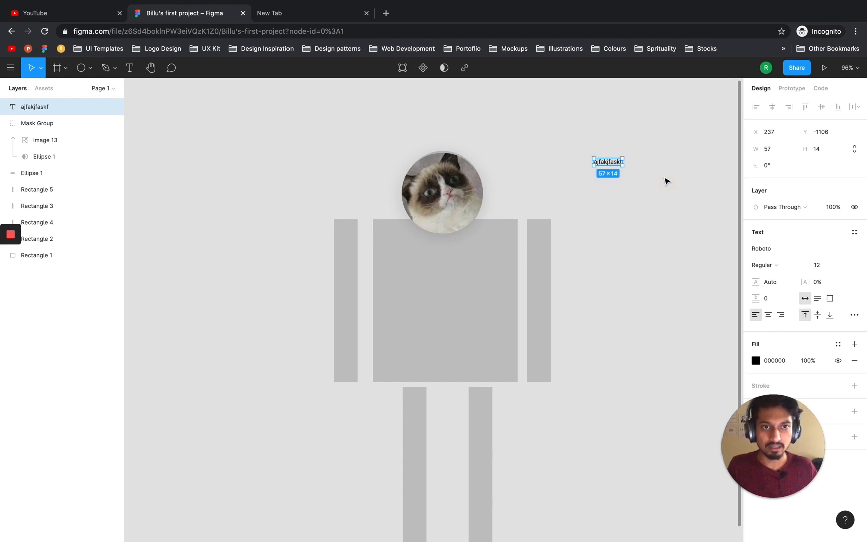
left_click(666, 181)
left_click_drag(683, 160, 641, 198)
left_click(627, 201)
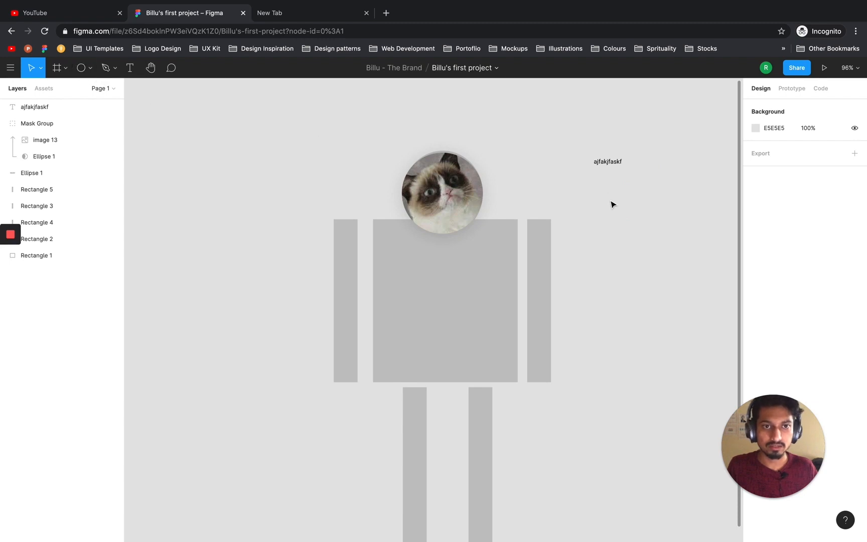
Step: Draw a small circle below the sample text and a square of about 218 × 218 beneath it
key("o")
mouse_move(603, 176)
left_mouse_down()
mouse_move(650, 223)
mouse_move(635, 265)
mouse_move(682, 342)
left_mouse_up()
left_click(644, 266)
key("r")
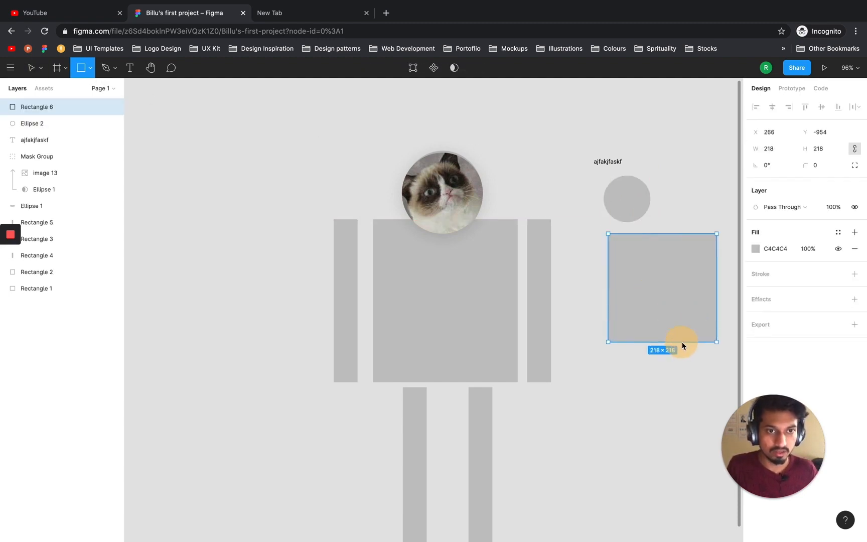
left_click(670, 394)
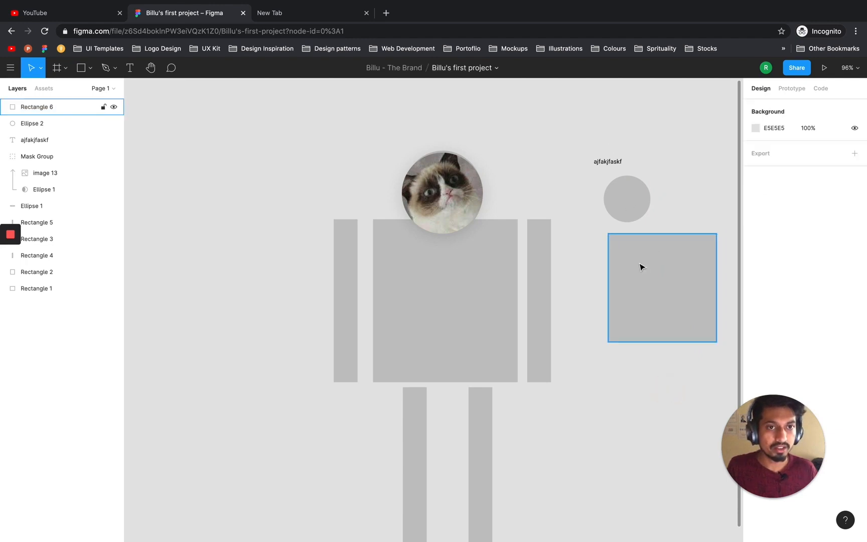
Step: Add a second text layer reading "asfjaksfhas" on the empty canvas to the right of the new circle
left_click_drag(593, 146, 306, 170)
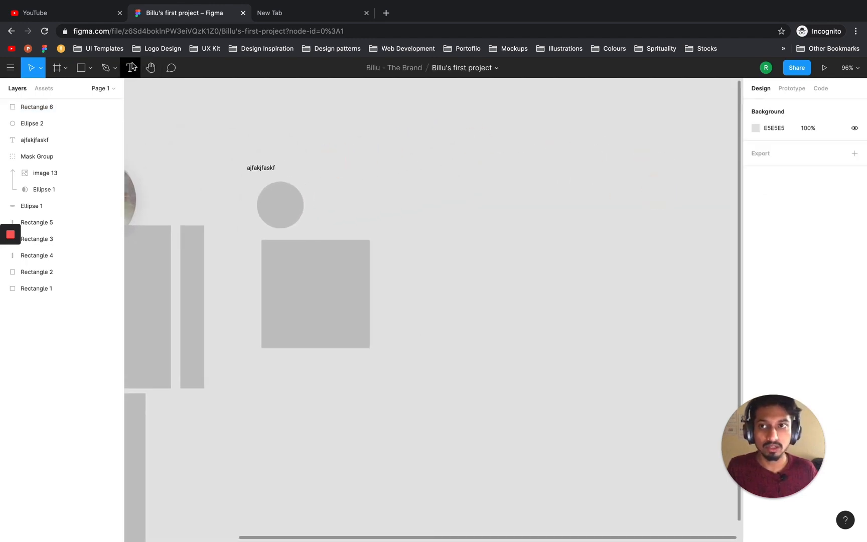
key("t")
left_click(541, 174)
type("asfjaksfhas")
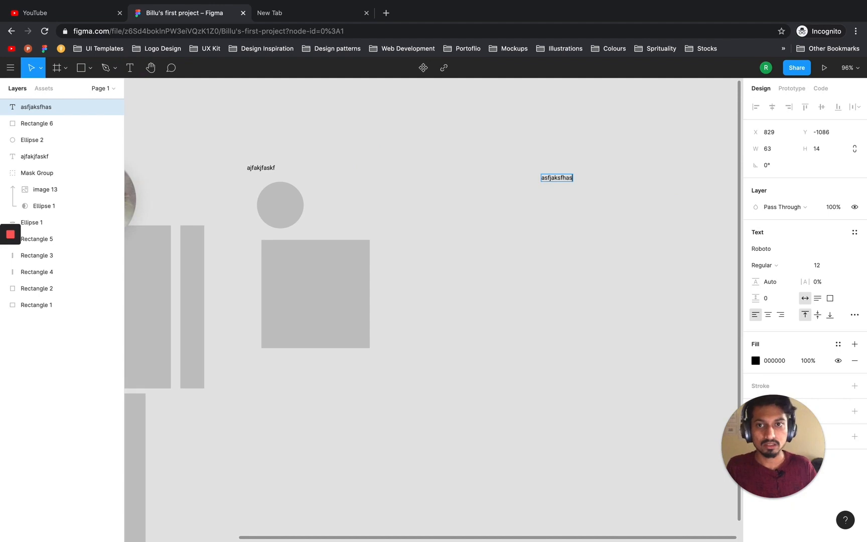
Step: Draw a circle below the "asfjaksfhas" text and a square directly beneath that circle
left_click(561, 286)
left_click(91, 71)
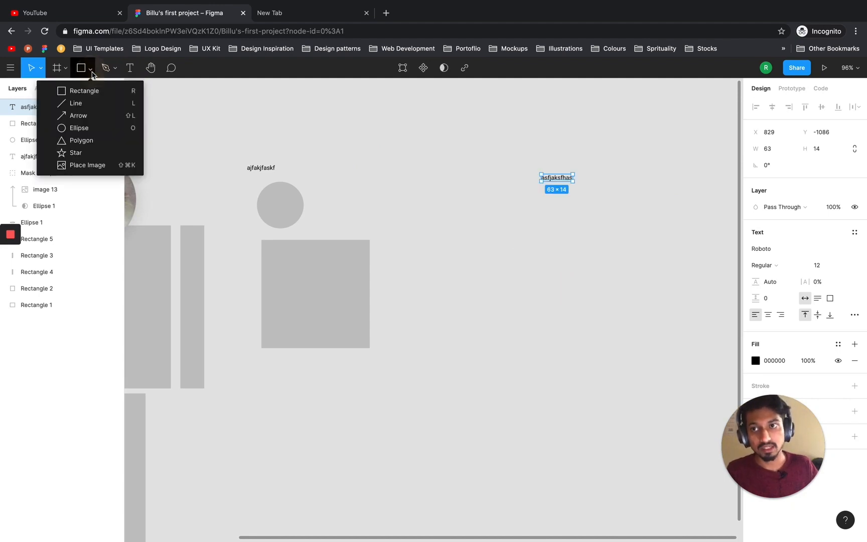
left_click(103, 128)
left_click_drag(544, 203, 612, 248)
left_click(654, 310)
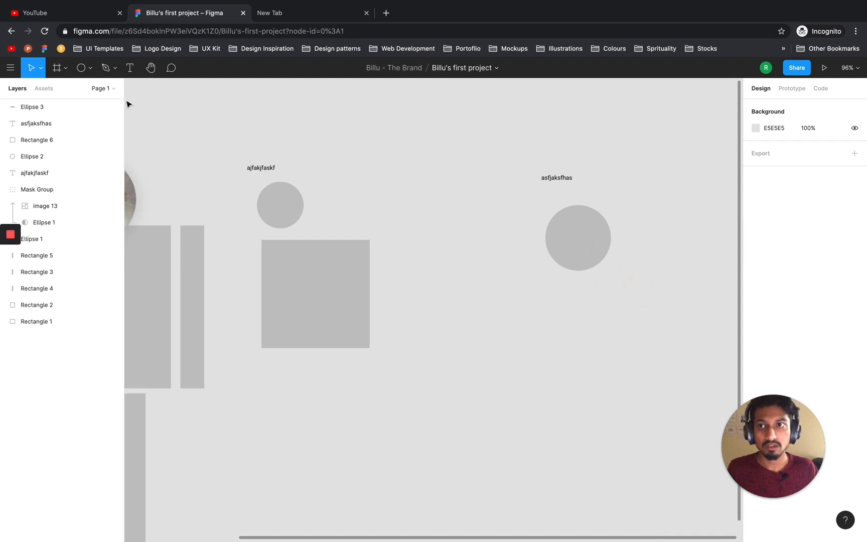
left_click(91, 69)
left_click(90, 88)
left_click_drag(539, 271, 661, 393)
Step: Add a third text layer reading "ahfkahsf" on the empty canvas to the right of the second circle-and-square set
left_click_drag(661, 195, 422, 186)
left_click(468, 183)
key("t")
left_click(538, 182)
type("ahfkahsf")
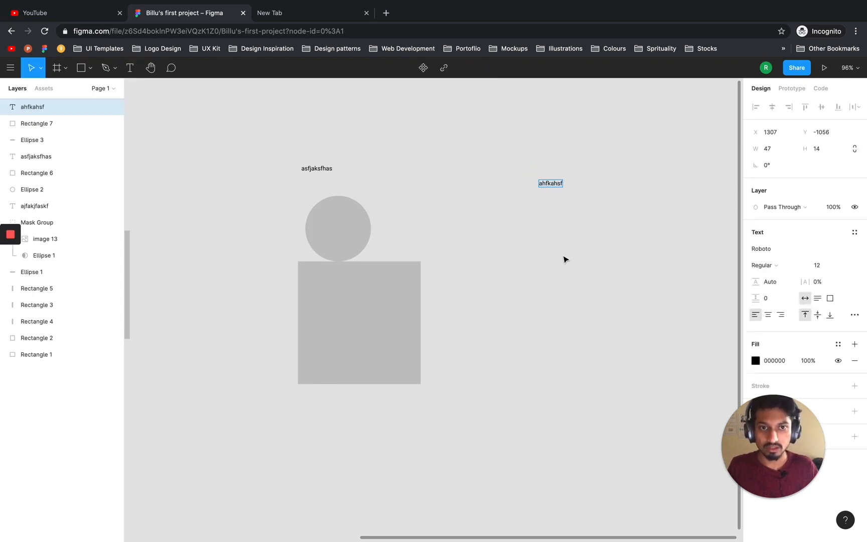
key("Escape")
Step: Draw a circle below the "ahfkahsf" text and a square beneath it
key("o")
left_click_drag(524, 214, 584, 272)
left_click(625, 299)
key("r")
left_click_drag(526, 285, 629, 387)
left_click(657, 248)
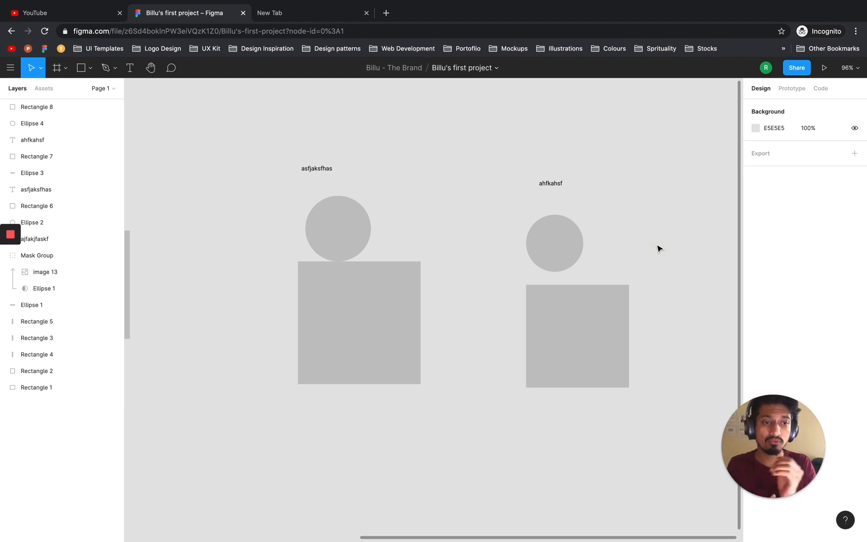
Step: Pan across the canvas from the newest shapes to the cat figure and back again
left_click_drag(652, 189, 541, 399)
left_click(530, 432)
left_click_drag(491, 368, 384, 337)
left_click_drag(626, 246, 417, 307)
left_click_drag(301, 212, 609, 204)
left_click_drag(262, 281, 484, 221)
left_click_drag(451, 299, 660, 246)
left_click_drag(390, 292, 549, 279)
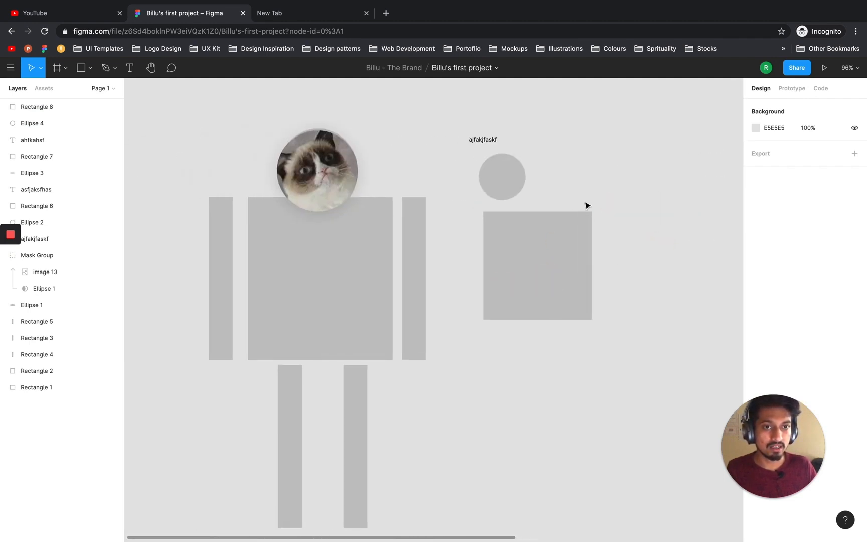
left_click_drag(678, 186, 439, 227)
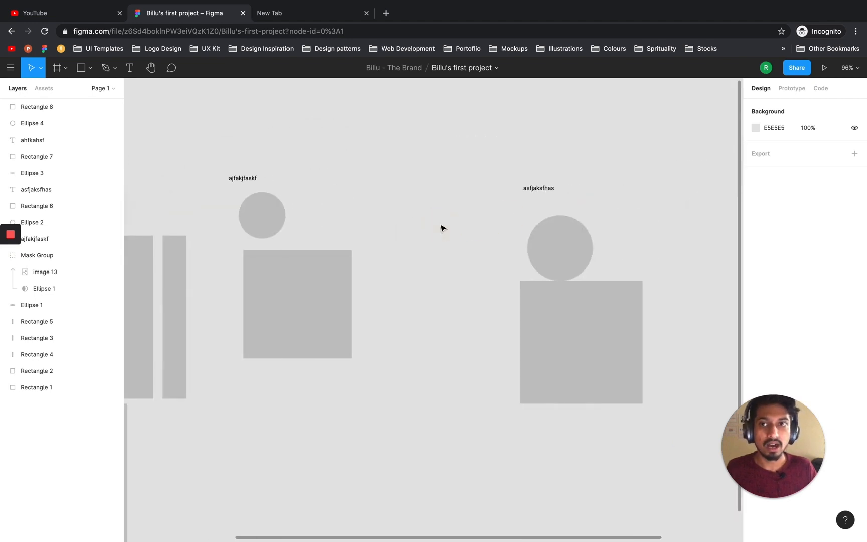
left_click_drag(636, 249, 294, 237)
left_click_drag(652, 191, 527, 208)
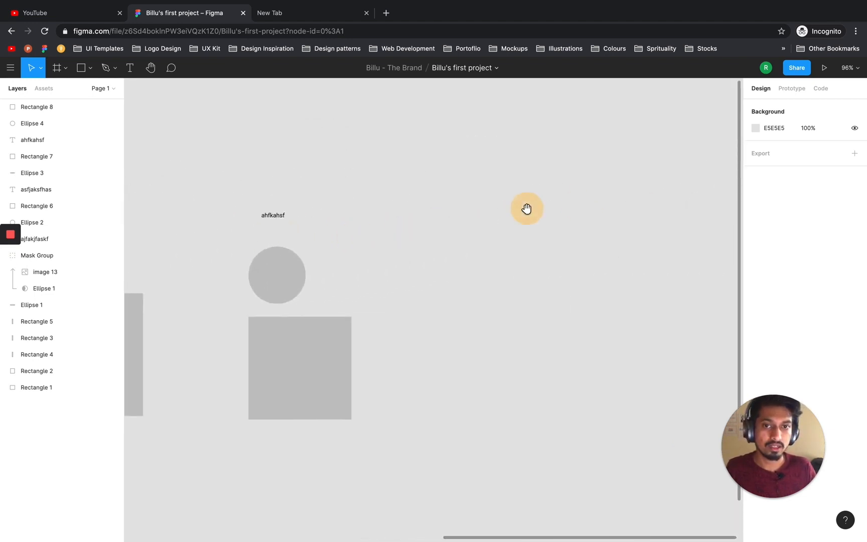
left_click_drag(529, 271, 502, 223)
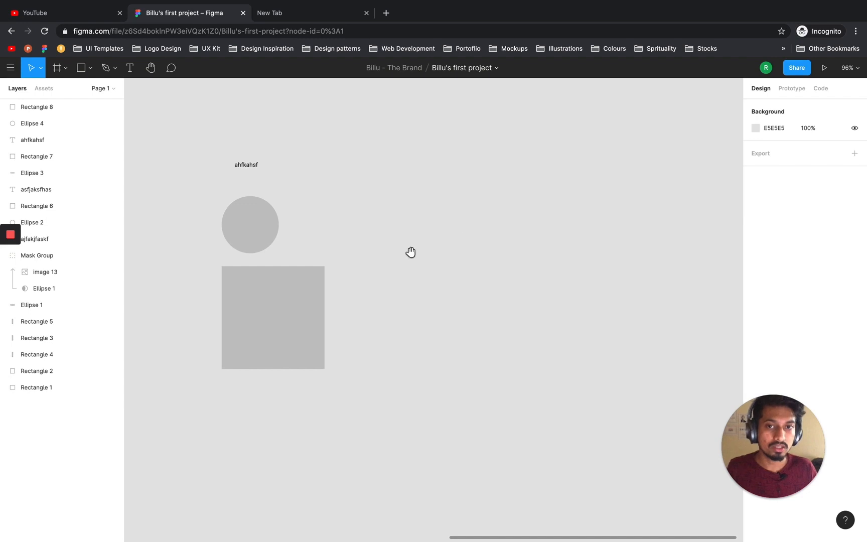
Step: Zoom out to 4% to view all the drawings together, then zoom in and pan over to the empty canvas on their right
scroll(505, 248, "down", 10)
scroll(506, 248, "down", 10)
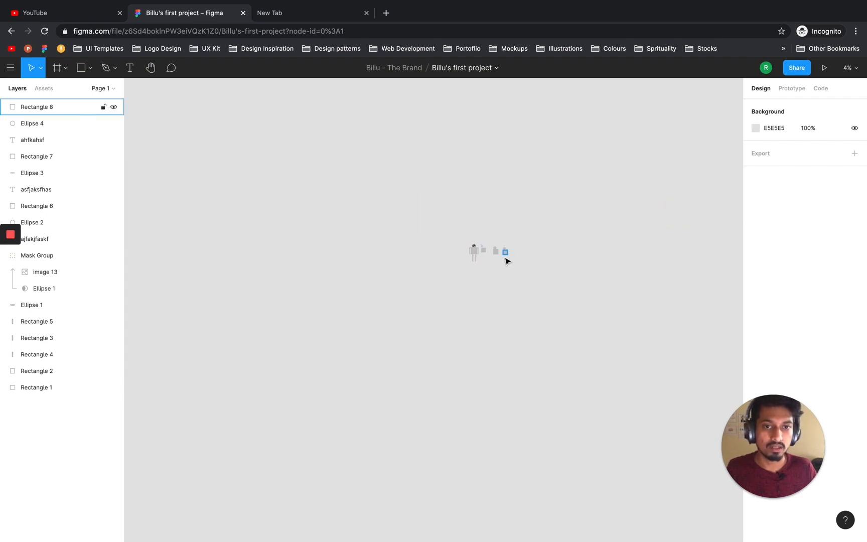
scroll(515, 246, "up", 15)
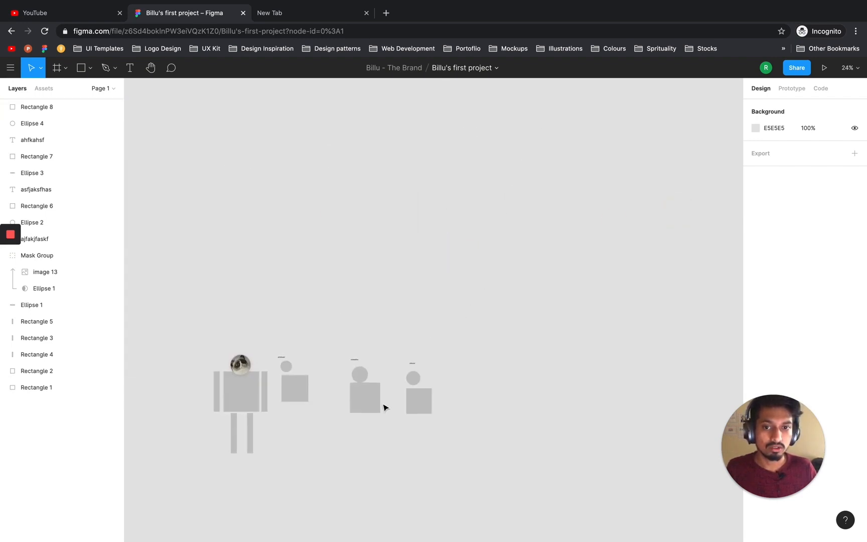
left_click_drag(607, 246, 283, 244)
left_click_drag(479, 210, 294, 205)
left_click_drag(568, 207, 249, 213)
left_click_drag(487, 237, 453, 241)
Step: Pan back to the second square with the Hand tool and alternate between the Hand and Move tools
key("h")
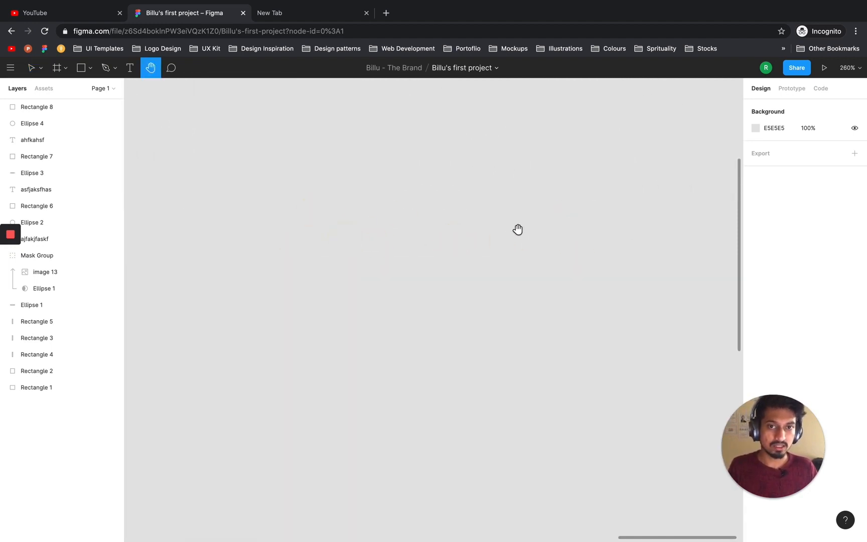
left_click_drag(411, 269, 721, 224)
left_click_drag(468, 222, 741, 223)
left_click_drag(462, 234, 546, 225)
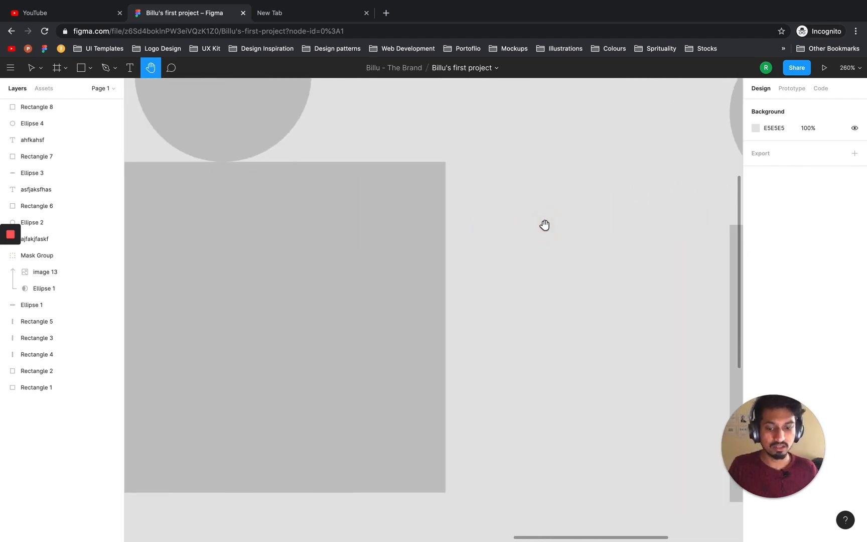
key("v")
key("h")
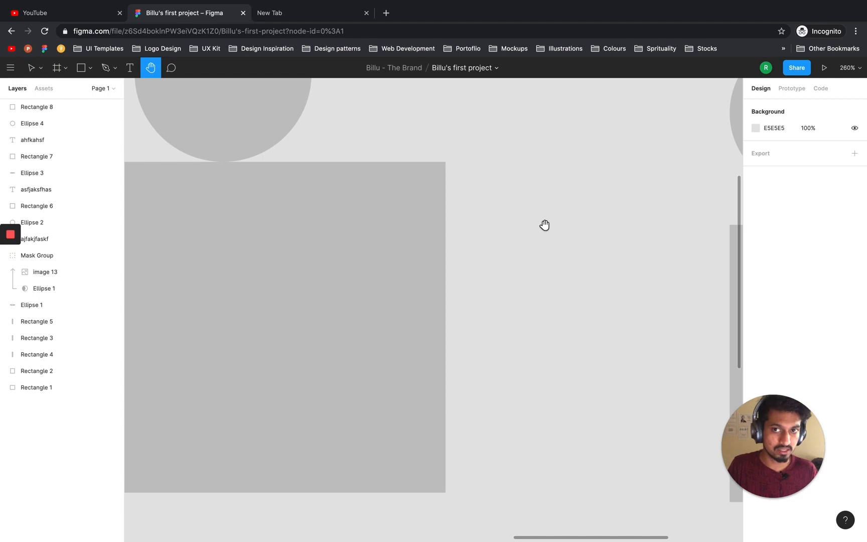
key("v")
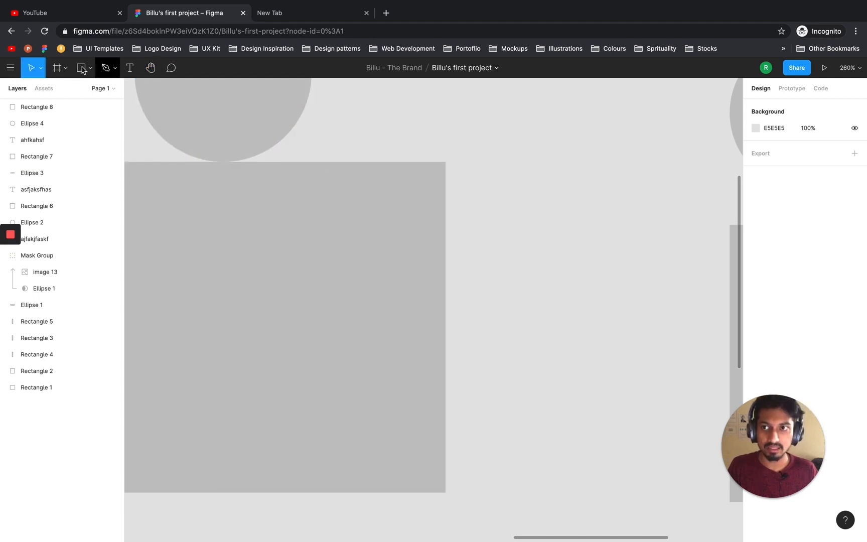
key("h")
key("v")
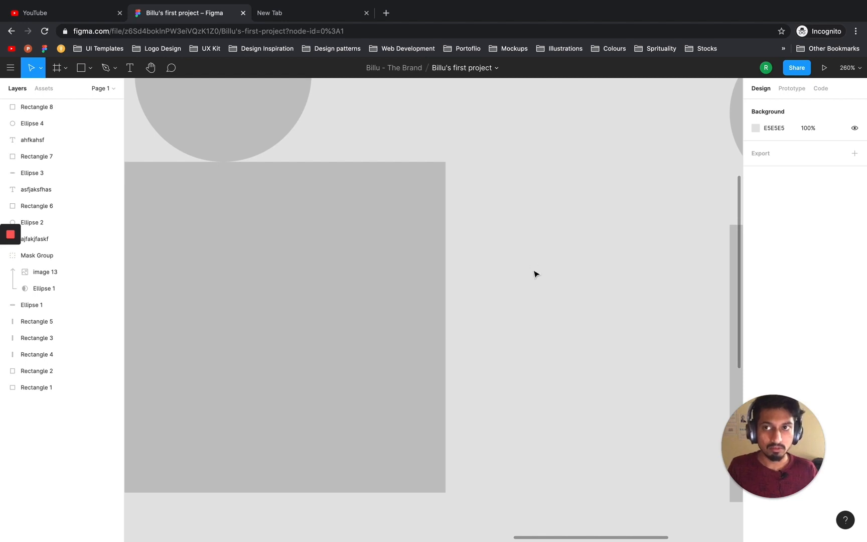
Step: Zoom out to 69% around the three squares and try the temporary hand mode from the Move tool
scroll(536, 273, "down", 6)
left_click_drag(536, 408, 462, 301)
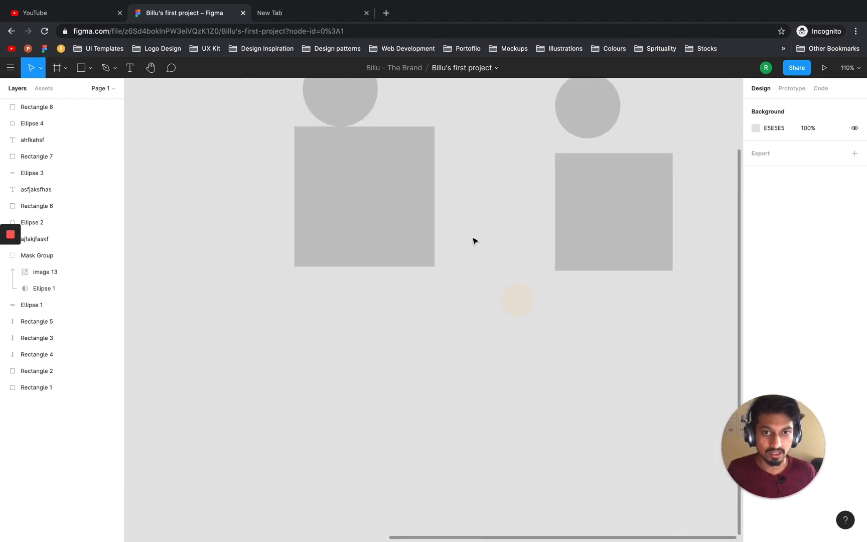
scroll(472, 238, "up", 2)
scroll(473, 236, "down", 4)
left_click_drag(469, 306, 467, 273)
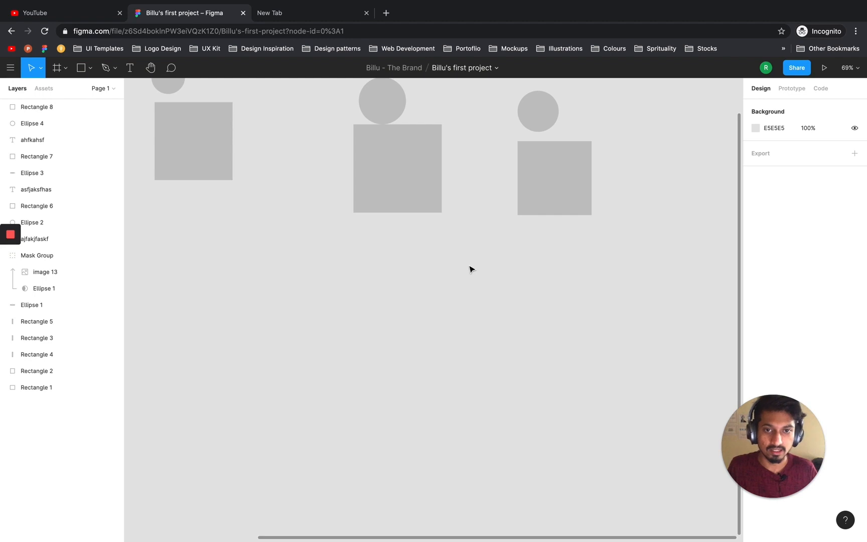
key("space")
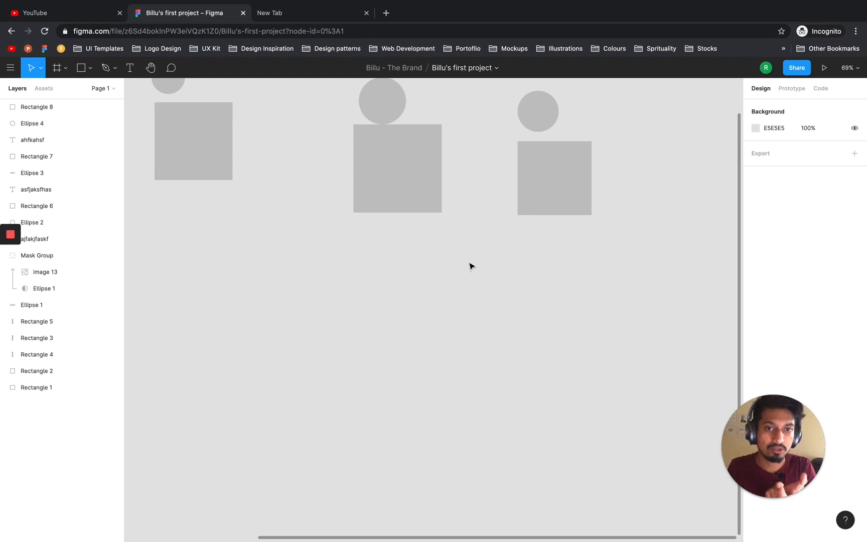
key("space")
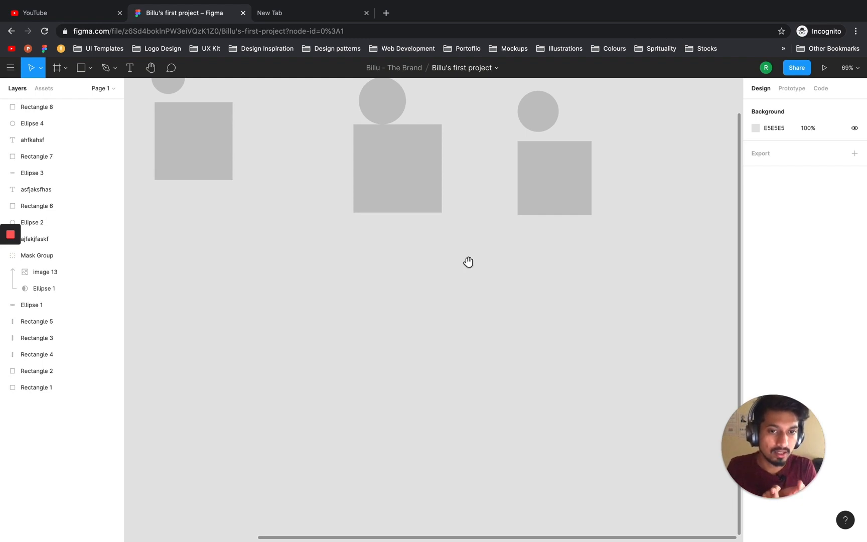
key("space")
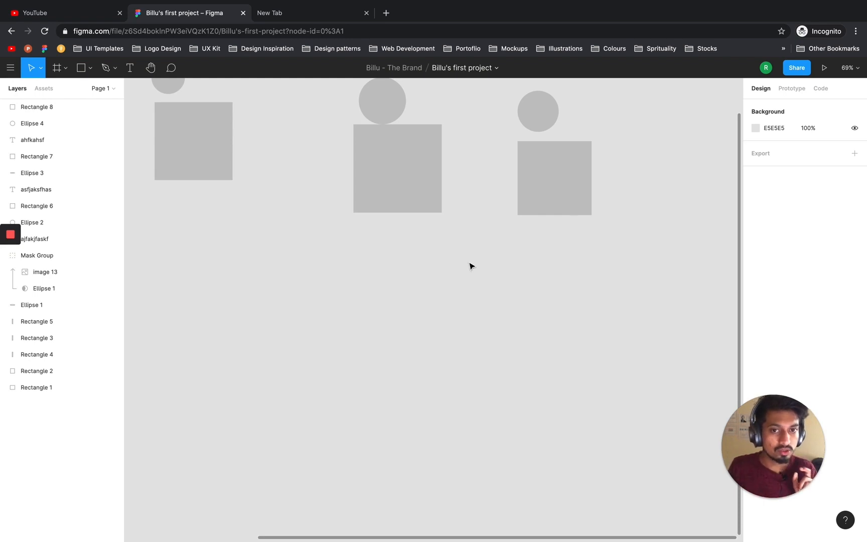
Step: Pan around the canvas in temporary hand mode to review every text-and-shape set, ending at the cat figure
left_click_drag(604, 219, 411, 334)
left_click_drag(472, 158, 393, 269)
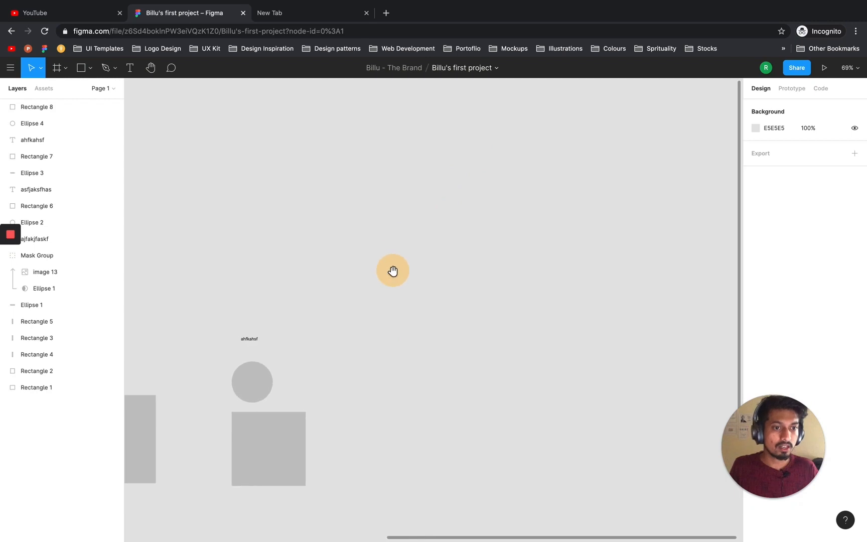
left_click_drag(275, 184, 491, 194)
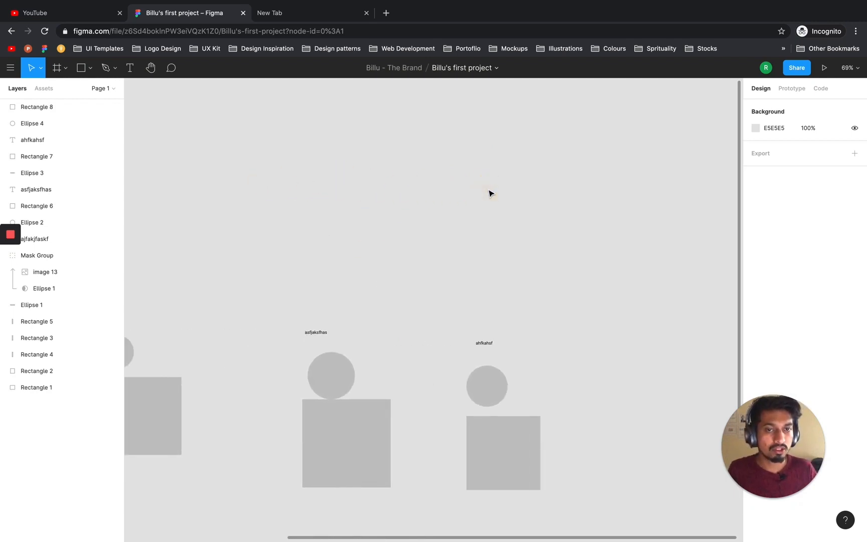
left_click_drag(465, 249, 548, 126)
left_click_drag(493, 190, 568, 146)
left_click_drag(424, 298, 703, 230)
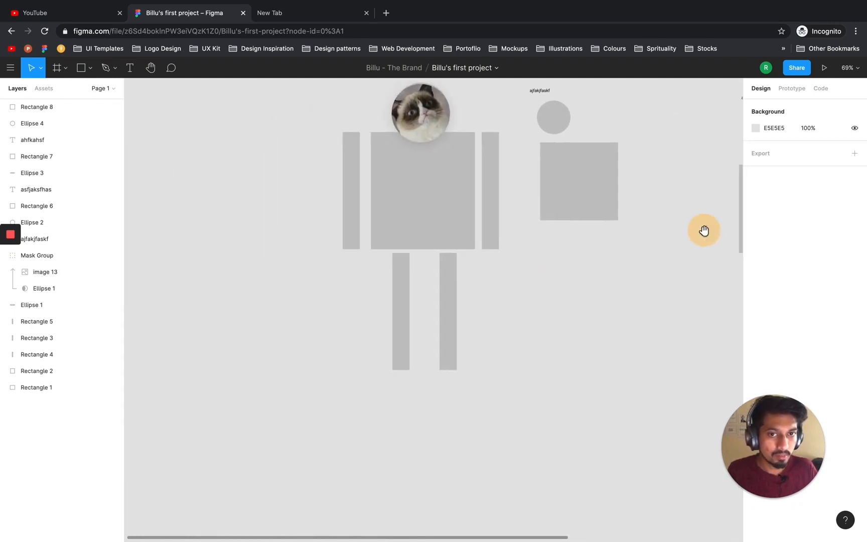
left_click_drag(284, 167, 395, 252)
left_click_drag(594, 233, 321, 159)
left_click_drag(504, 211, 324, 178)
left_click_drag(597, 204, 375, 213)
left_click_drag(580, 166, 536, 182)
left_click_drag(266, 202, 511, 202)
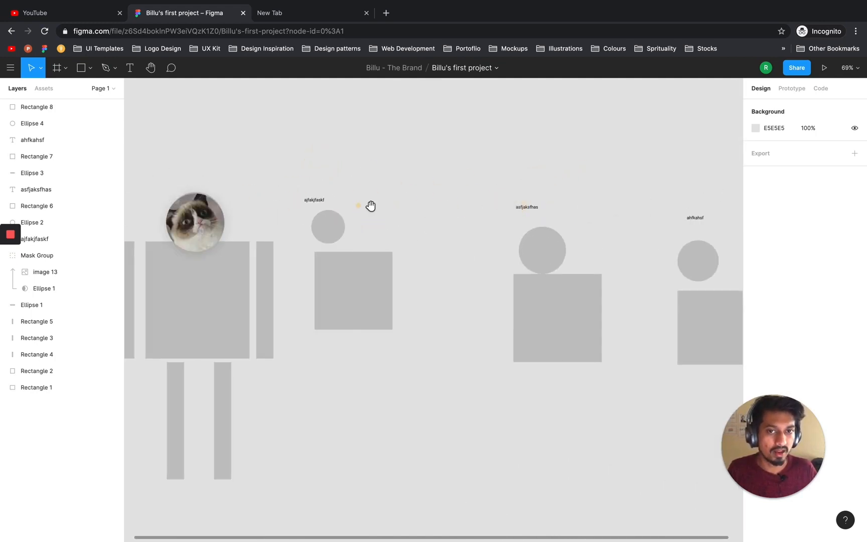
left_click_drag(370, 205, 579, 202)
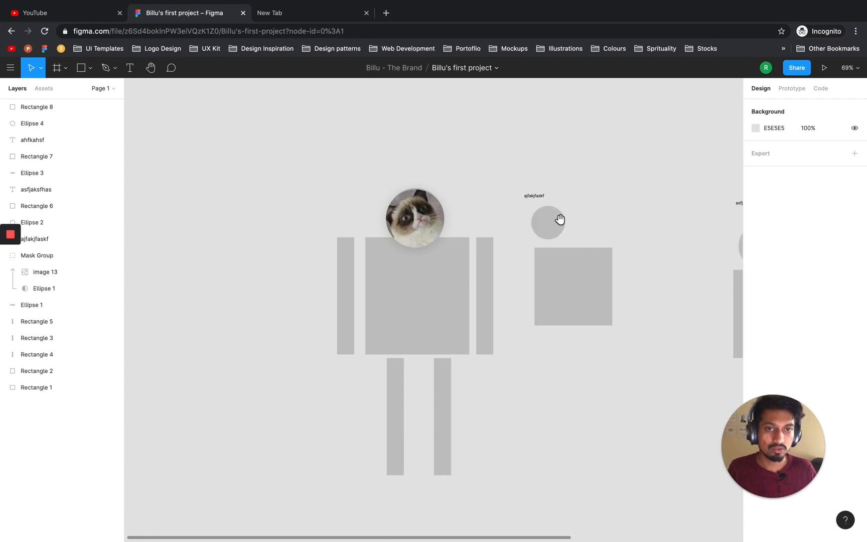
Step: Scroll the canvas vertically up and down around the cat figure
scroll(559, 201, "down", 3)
scroll(559, 200, "up", 3)
scroll(559, 200, "down", 5)
scroll(559, 200, "up", 5)
scroll(595, 205, "down", 1)
scroll(565, 230, "up", 2)
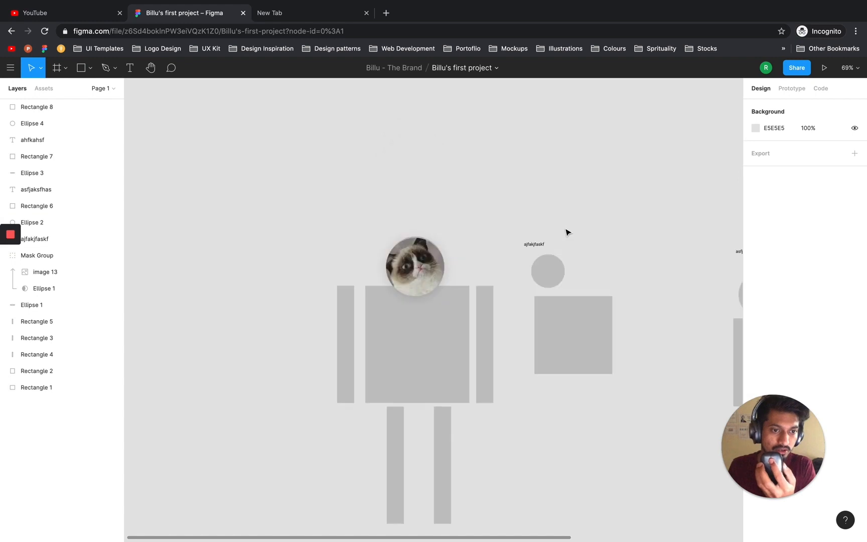
scroll(567, 232, "down", 3)
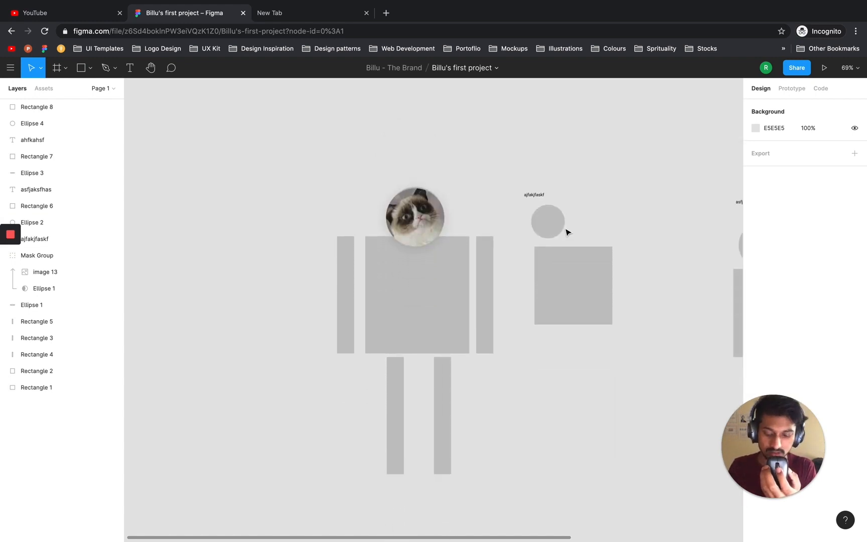
scroll(567, 232, "up", 1)
scroll(567, 232, "down", 2)
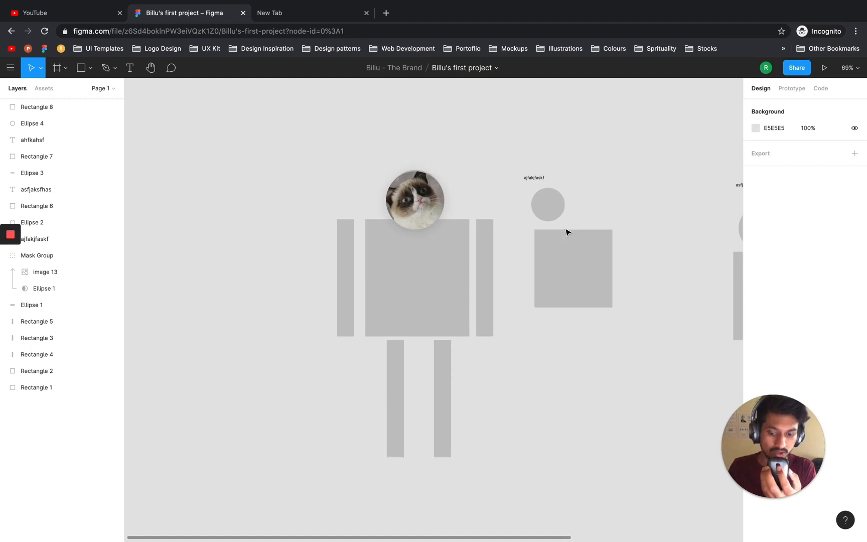
Step: Zoom in and out repeatedly around the first small circle and square, ending at 132%
scroll(567, 232, "up", 5)
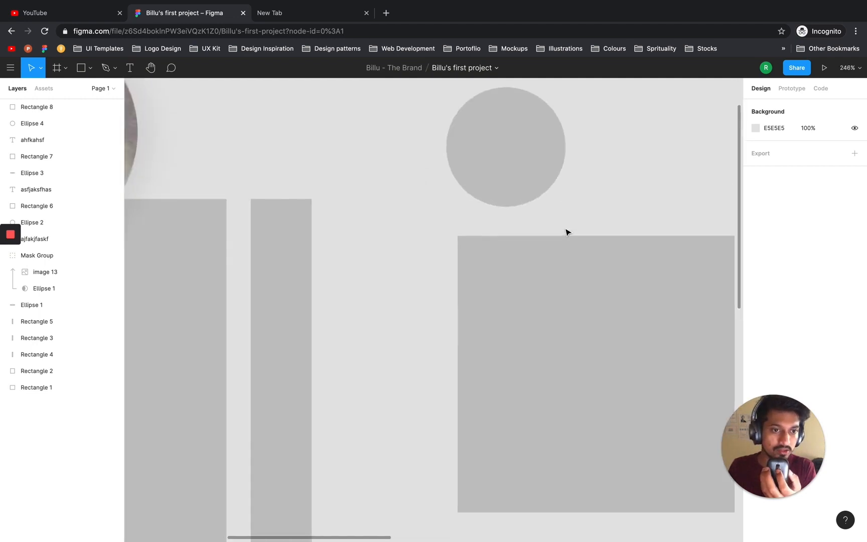
scroll(567, 232, "down", 5)
scroll(568, 232, "up", 3)
scroll(567, 232, "down", 3)
scroll(567, 232, "up", 5)
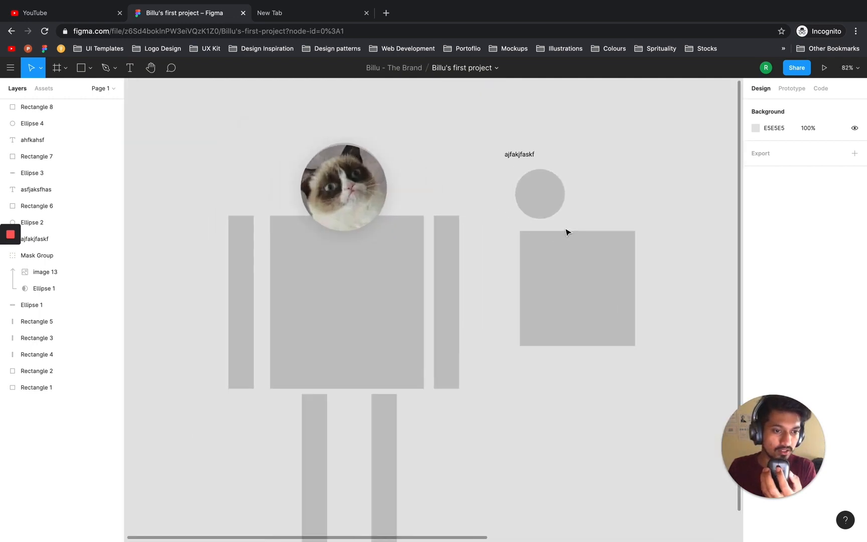
scroll(567, 232, "down", 2)
scroll(567, 232, "down", 1)
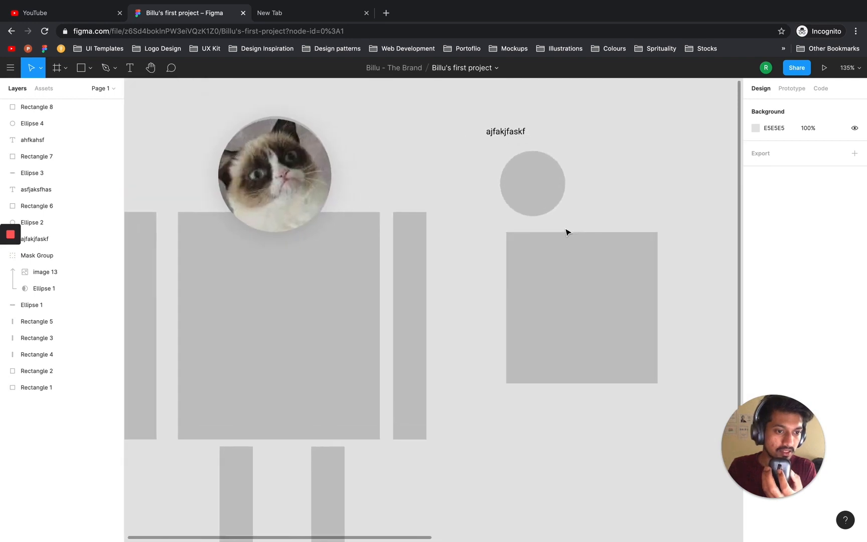
scroll(567, 232, "down", 1)
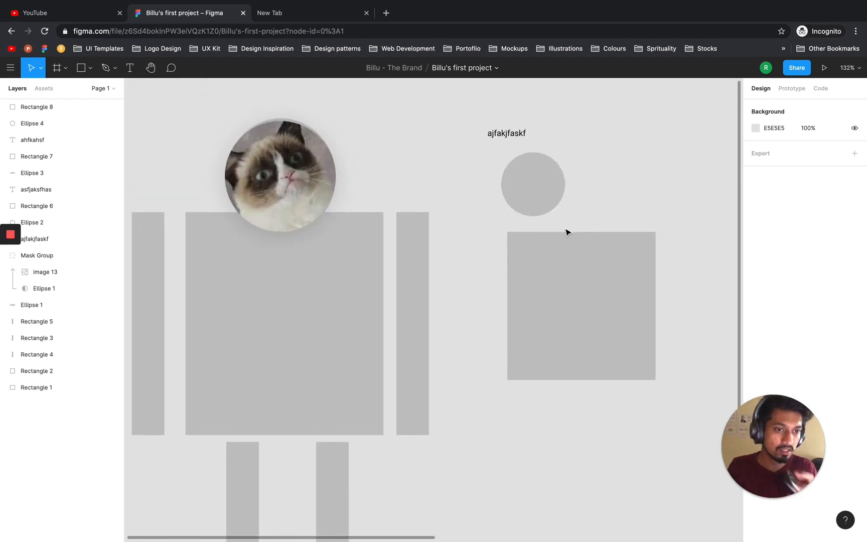
Step: Pan to the "asfjaksfhas" and "ahfkahsf" sets and zoom in closely on the circle below "asfjaksfhas"
left_click_drag(652, 140, 596, 151)
key("space")
mouse_move(684, 122)
left_mouse_down()
mouse_move(523, 127)
mouse_move(470, 120)
left_mouse_up()
left_click_drag(647, 132, 378, 151)
left_click_drag(559, 143, 341, 170)
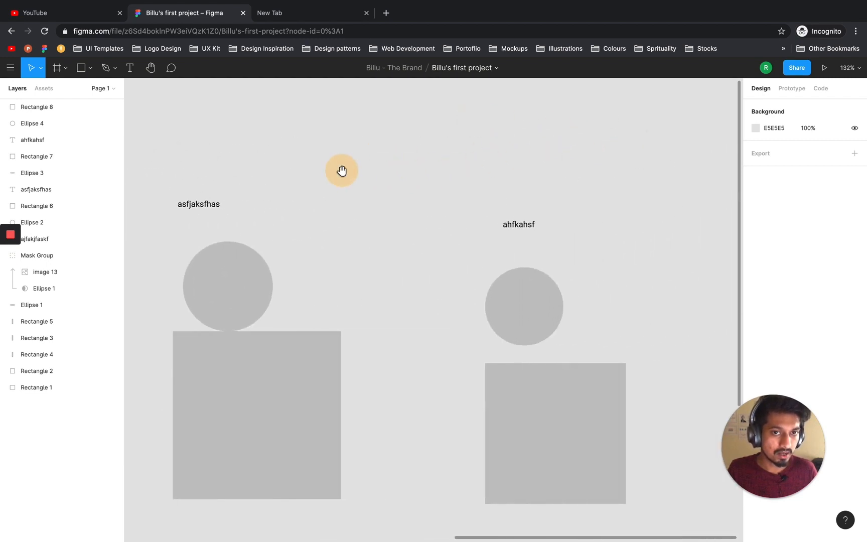
scroll(222, 231, "up", 4)
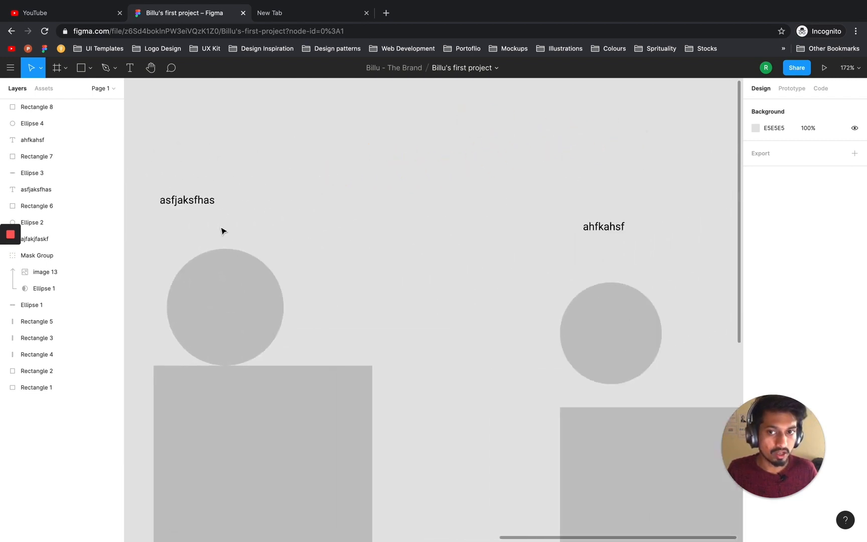
scroll(224, 237, "up", 3)
scroll(224, 237, "down", 5)
scroll(224, 237, "up", 8)
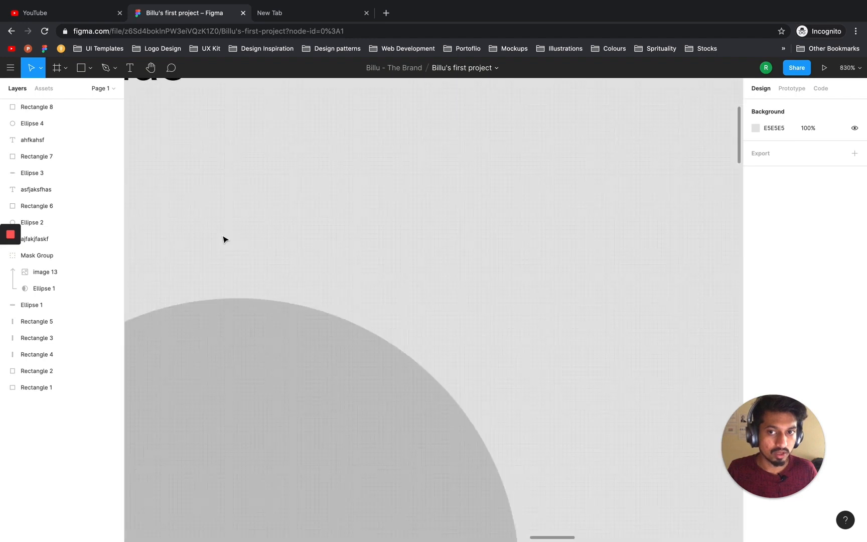
Step: Zoom out from the circle and move between the text-and-shape sets and the cat figure by repeated zooming and panning
scroll(224, 238, "down", 8)
scroll(224, 240, "down", 6)
scroll(224, 240, "up", 2)
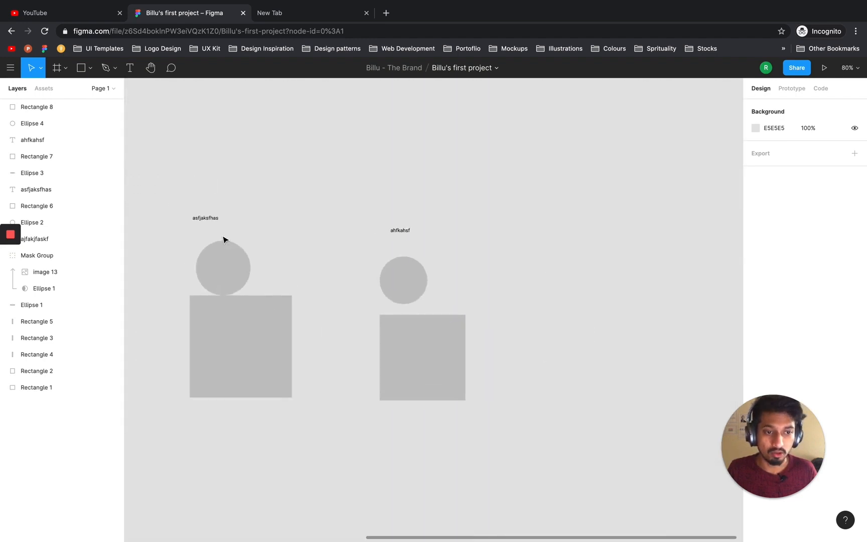
scroll(263, 264, "down", 2)
scroll(557, 187, "up", 8)
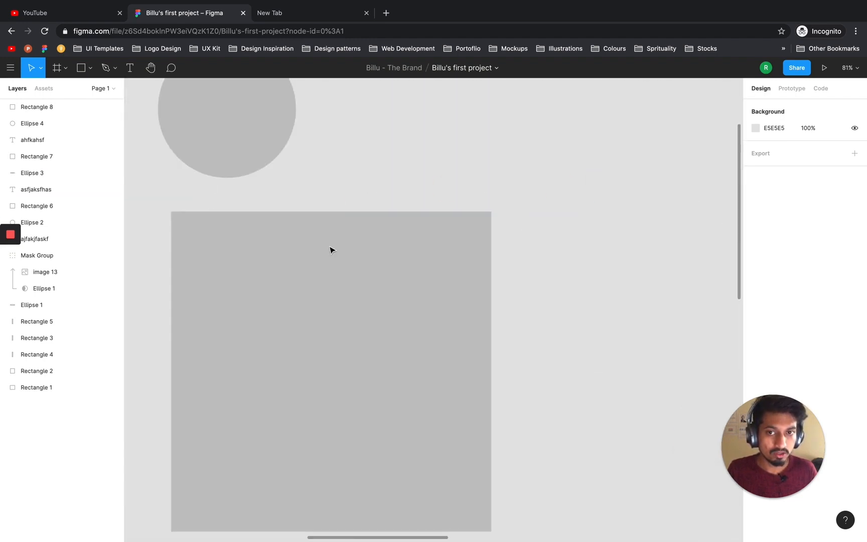
scroll(337, 198, "down", 5)
left_click_drag(354, 171, 654, 189)
scroll(363, 179, "up", 4)
scroll(364, 179, "down", 8)
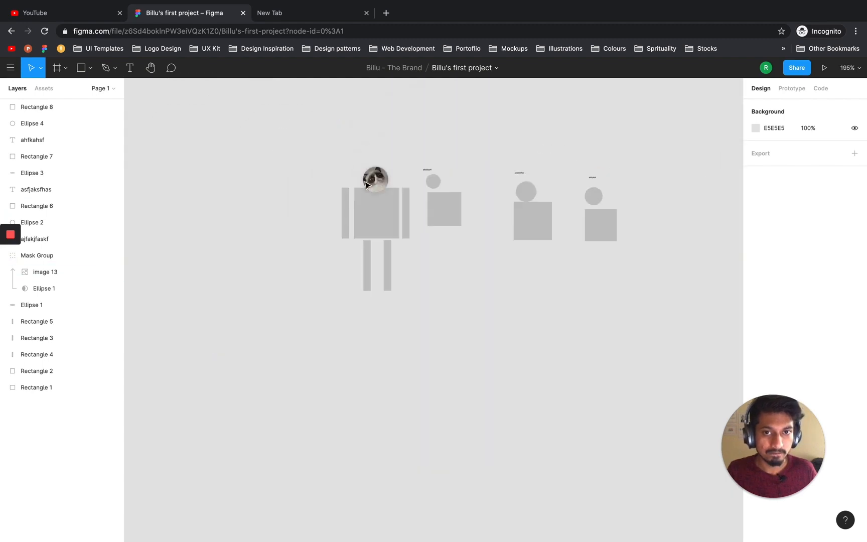
left_click_drag(560, 191, 331, 235)
scroll(335, 238, "up", 8)
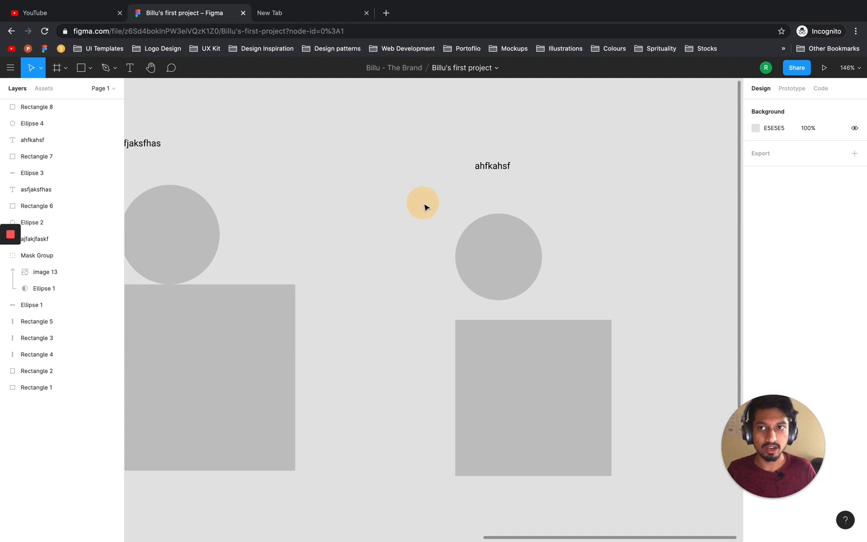
Step: Pan with the Hand tool from the "ahfkahsf" set back to the "ajfakjfaskf" set, and return to the Move tool
left_click_drag(250, 149, 504, 207)
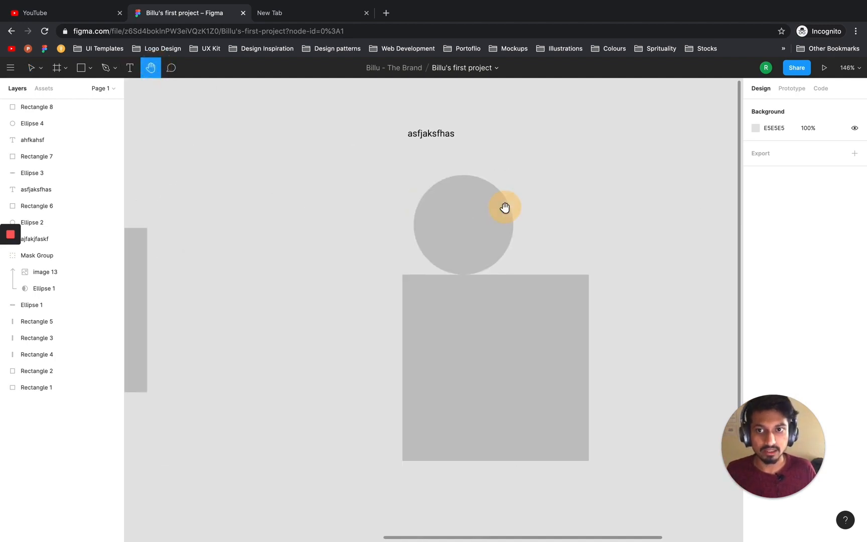
left_click_drag(170, 205, 403, 232)
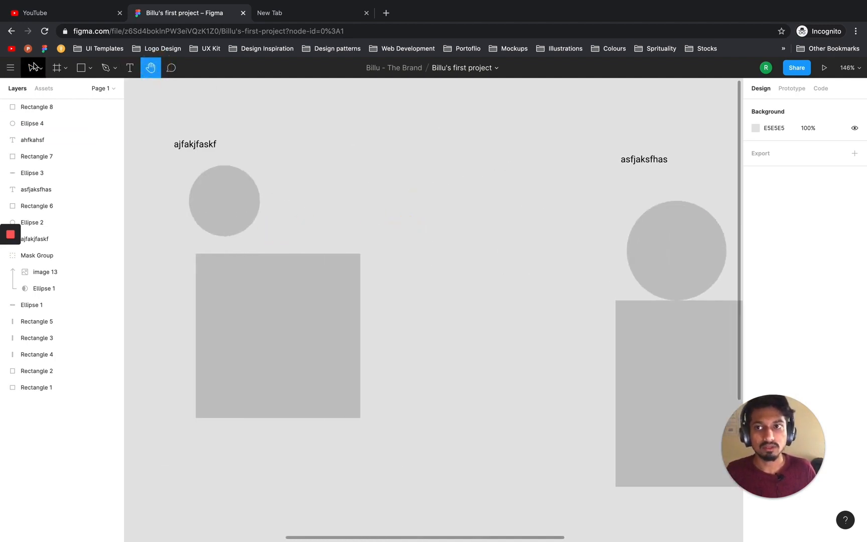
left_click(31, 68)
Step: Zoom the canvas out in preset increments to 100% and 50%
left_click(851, 67)
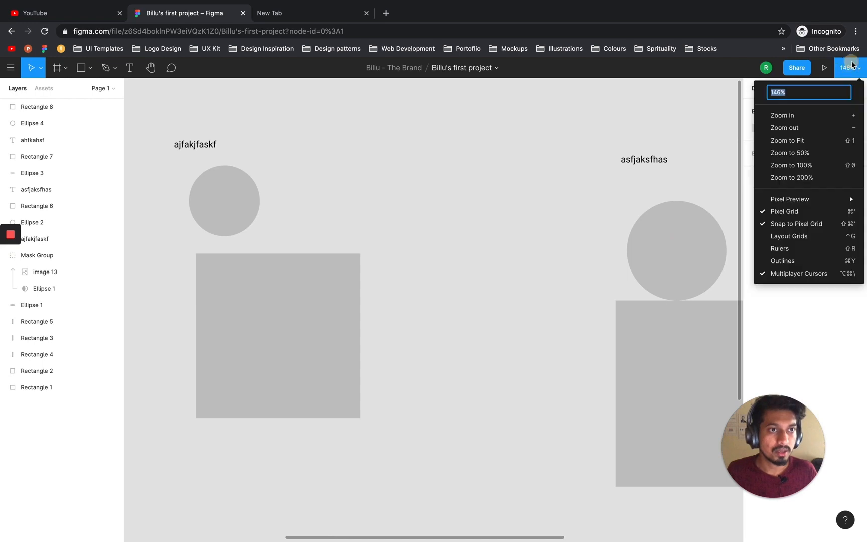
left_click(813, 128)
left_click(851, 67)
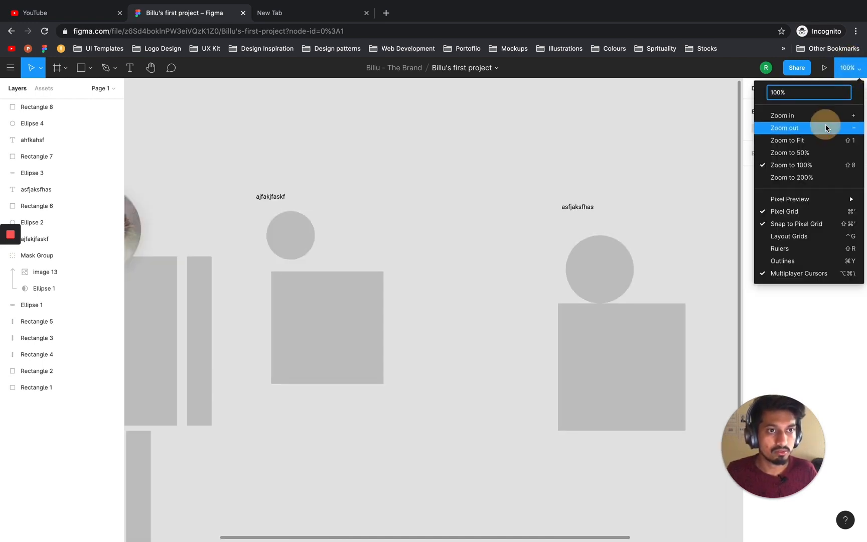
left_click(827, 129)
left_click(849, 68)
left_click(673, 131)
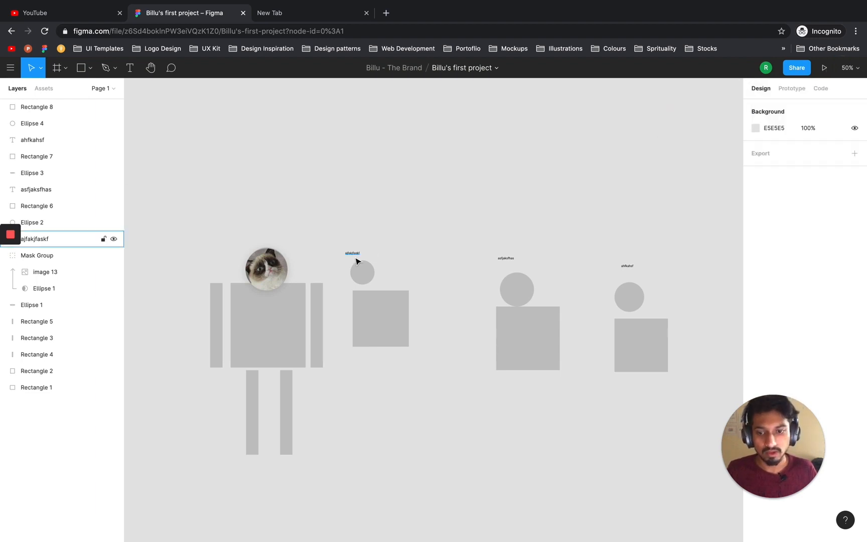
Step: Pan to the cat figure and zoom in by preset increments to 100% and 200%, bringing its head into view
key("h")
left_click_drag(228, 273, 416, 269)
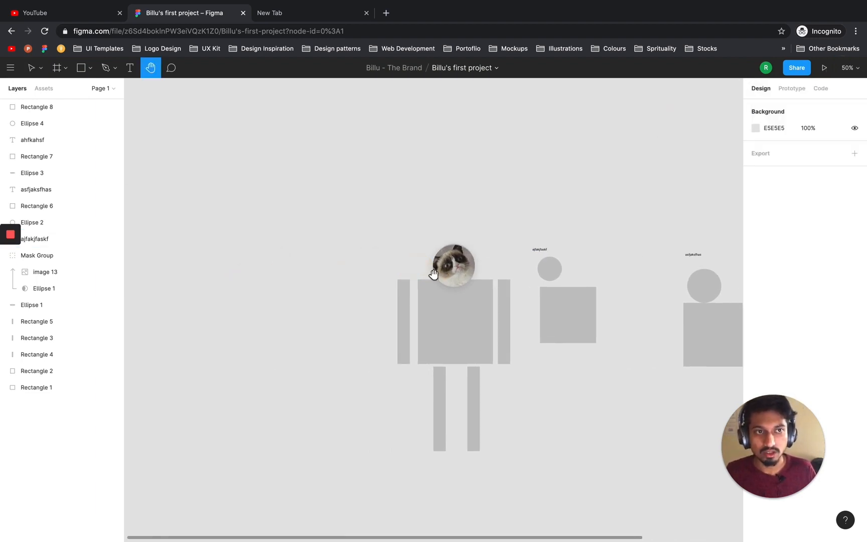
key("v")
left_click(848, 67)
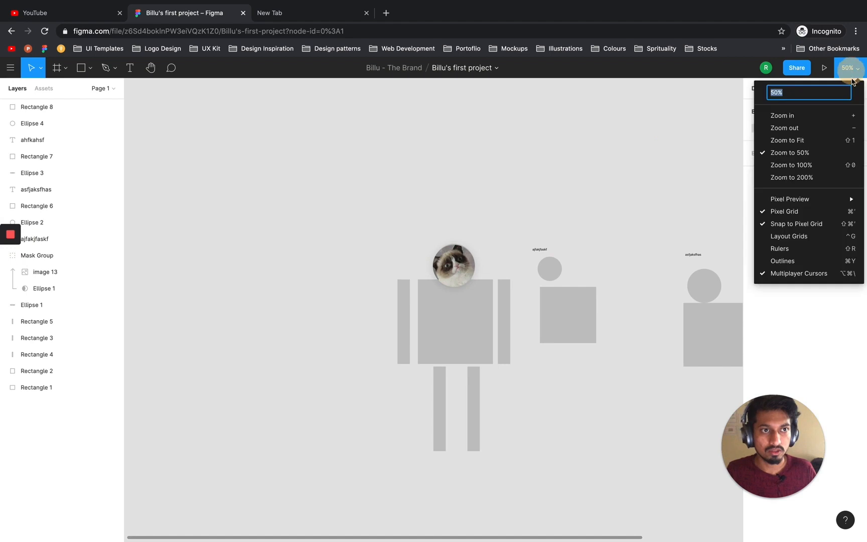
left_click(836, 115)
left_click(850, 67)
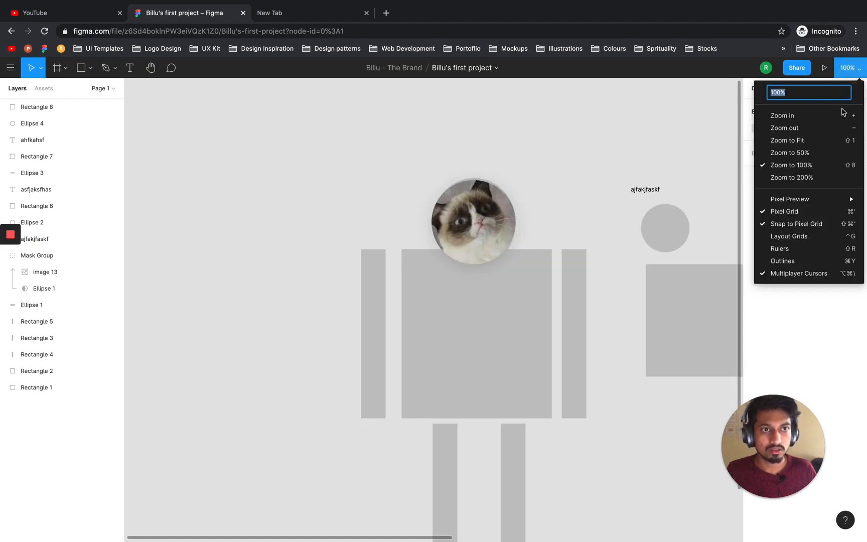
left_click(843, 118)
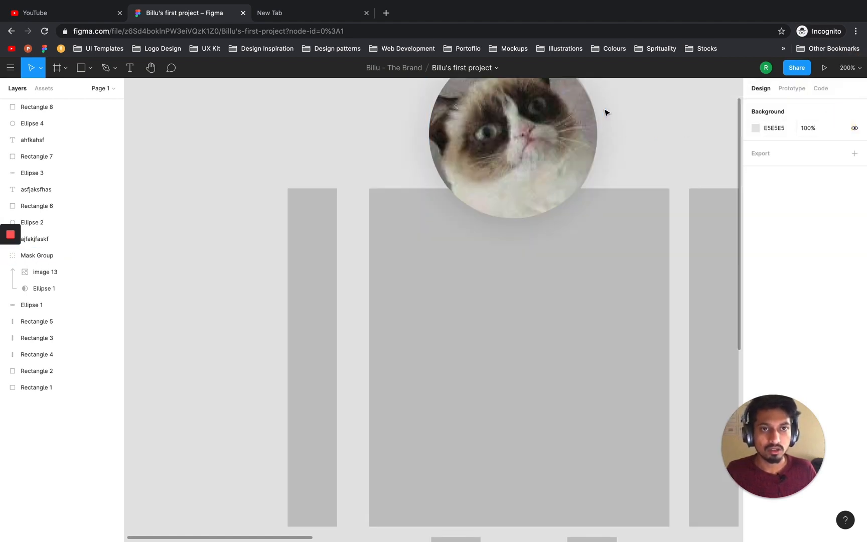
left_click_drag(617, 138, 584, 298)
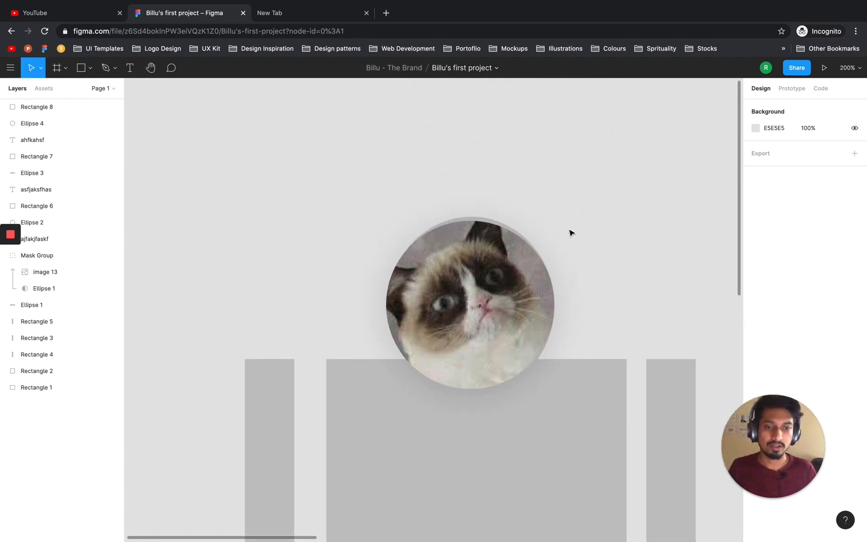
Step: Zoom in and out repeatedly around the cat figure's head, ending at 239%
scroll(570, 233, "down", 10)
scroll(581, 212, "up", 3)
scroll(536, 238, "down", 5)
scroll(507, 236, "up", 6)
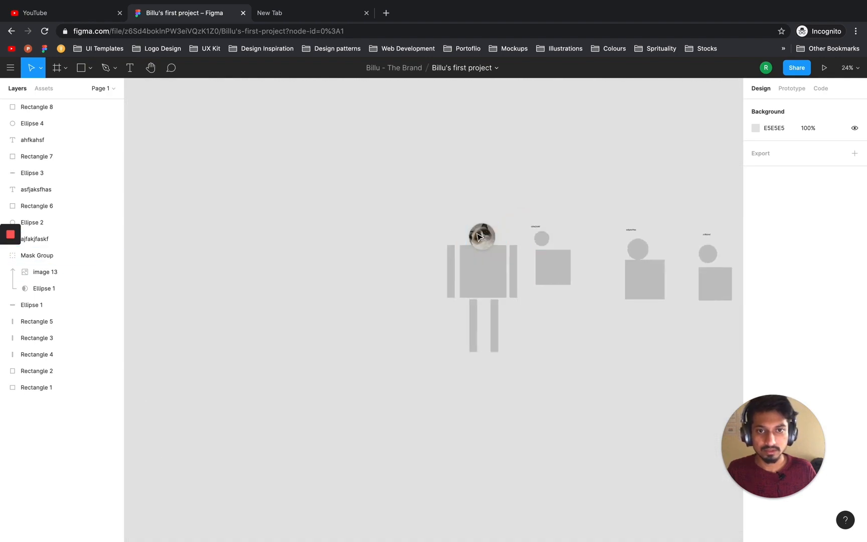
scroll(479, 237, "up", 10)
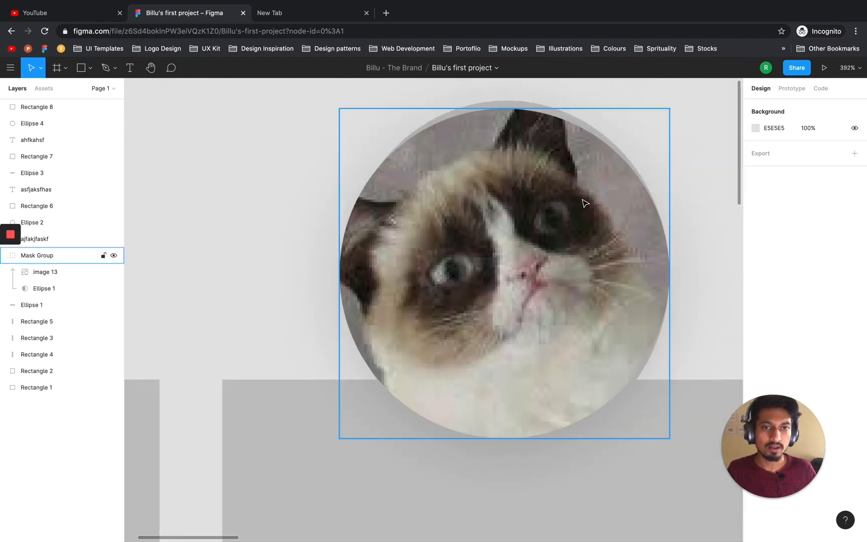
scroll(584, 202, "down", 2)
scroll(620, 254, "right", 5)
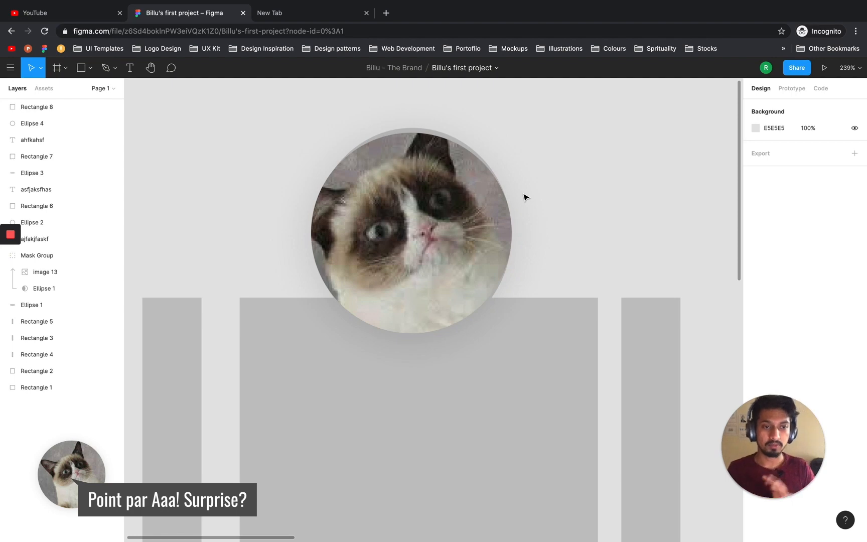
left_click_drag(259, 164, 300, 169)
Step: Switch from the practice file to the Personal Brand file and open its Freebies Ep2 page
key("ctrl+Left")
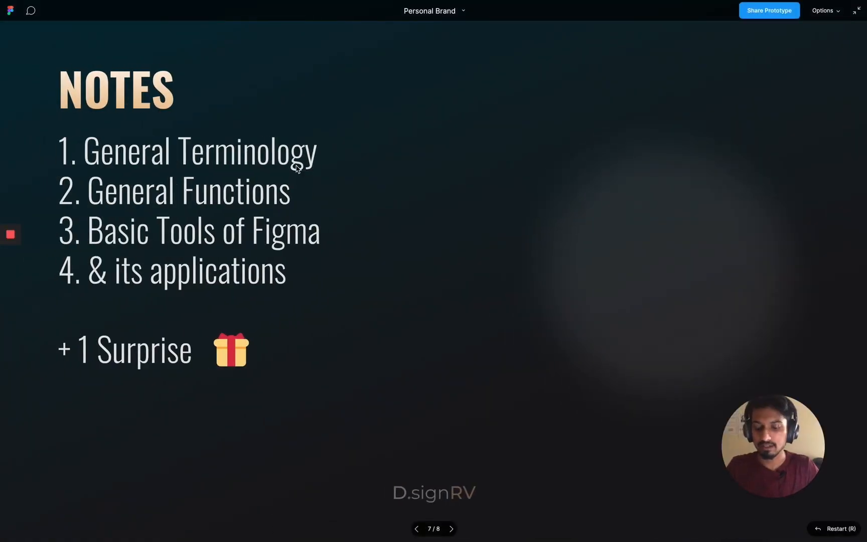
key("Escape")
left_click(78, 12)
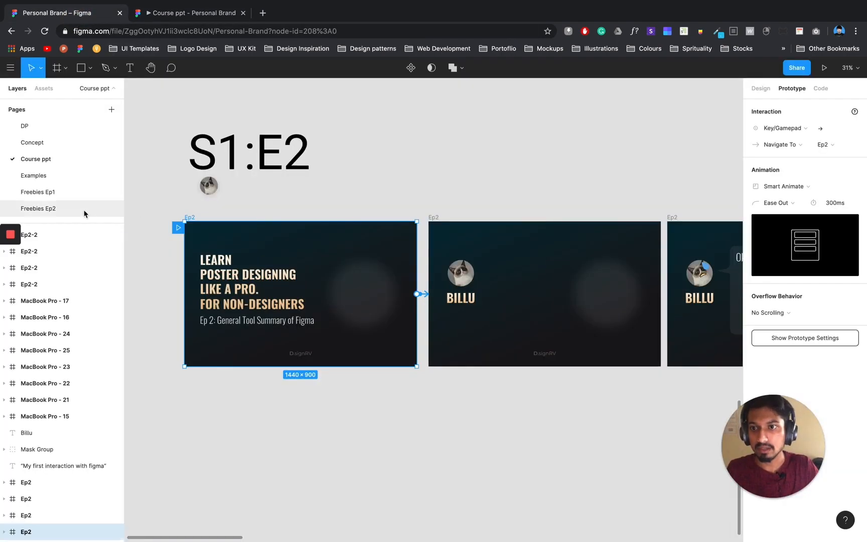
left_click(82, 209)
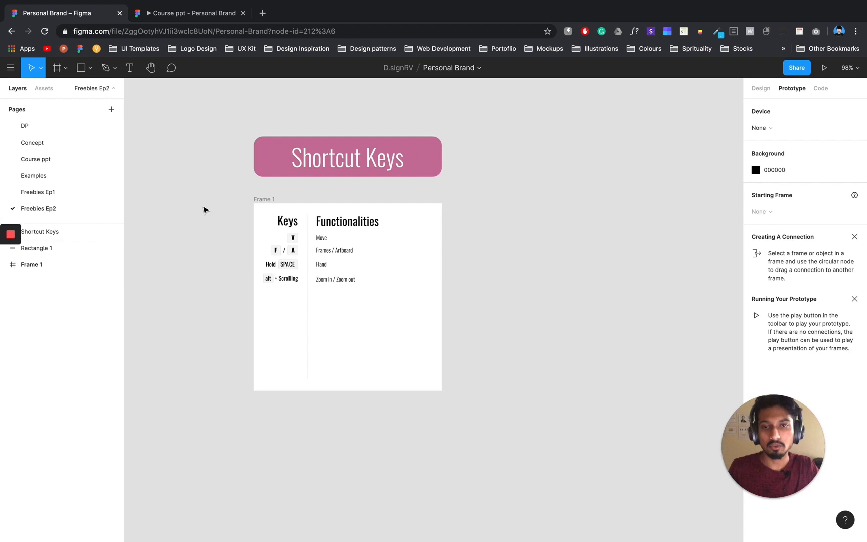
Step: Examine the Shortcut Keys table, comparing each key with its functionality for moving, frames, hand and zooming
scroll(206, 209, "up", 5)
scroll(340, 167, "up", 2)
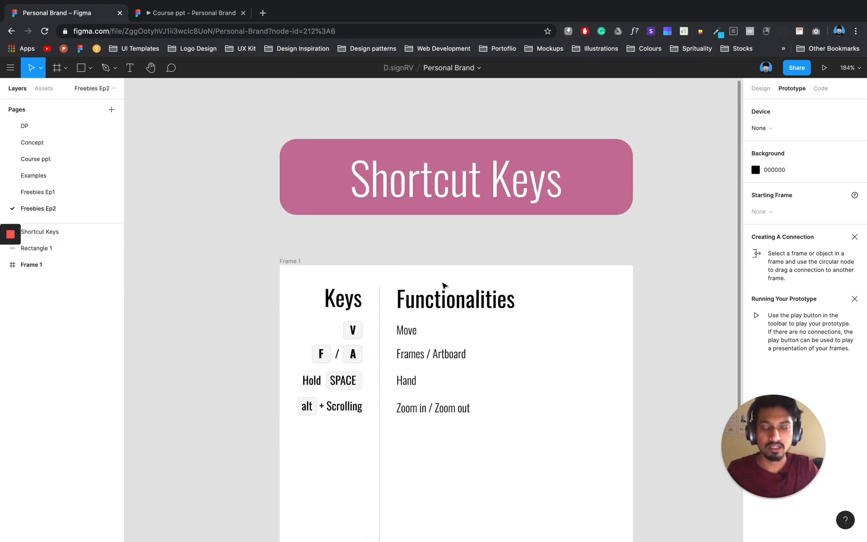
scroll(443, 285, "down", 1)
scroll(426, 216, "up", 4)
scroll(428, 217, "down", 4)
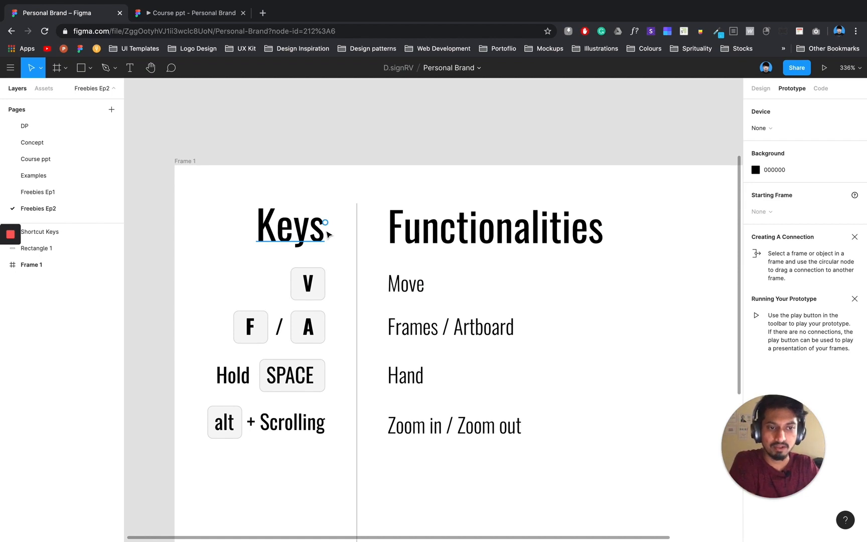
scroll(360, 492, "down", 5)
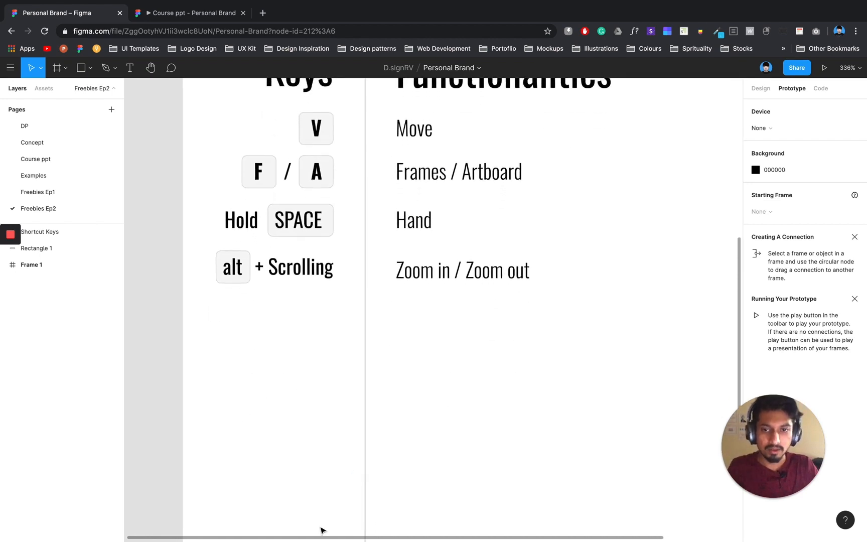
scroll(350, 433, "down", 3)
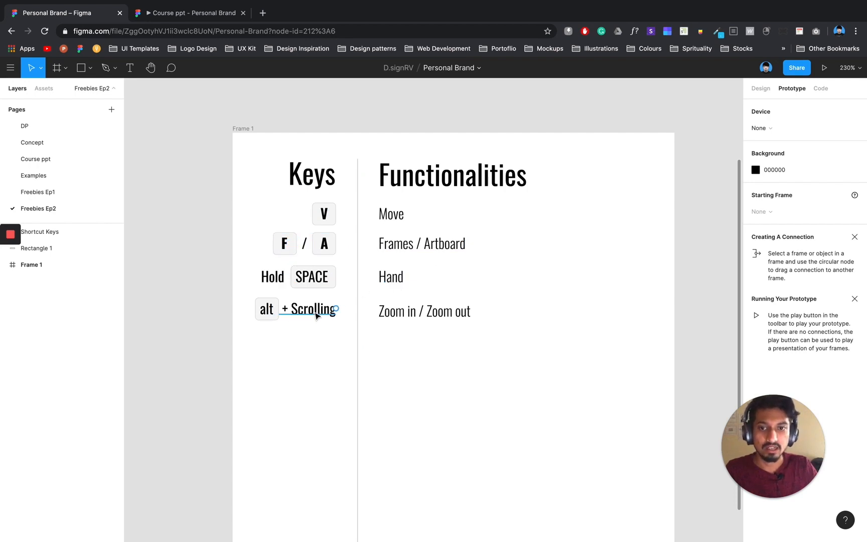
scroll(447, 317, "down", 5)
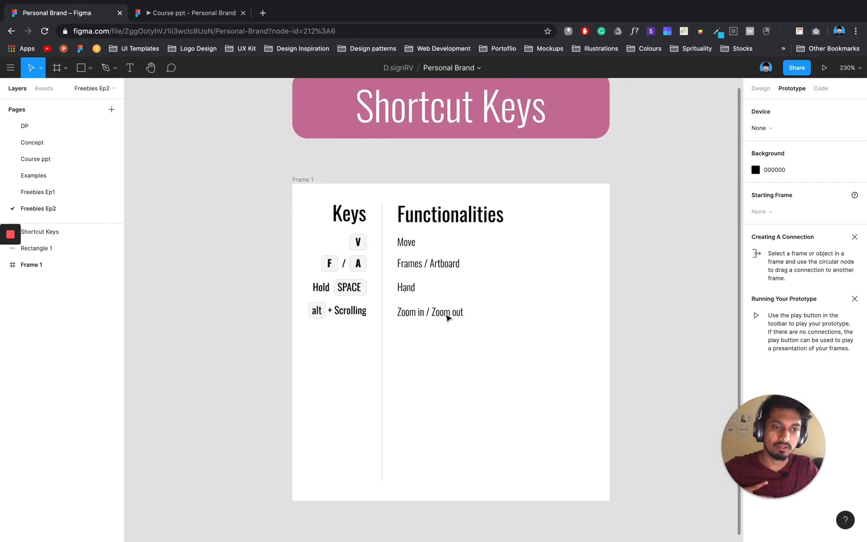
scroll(381, 397, "down", 2)
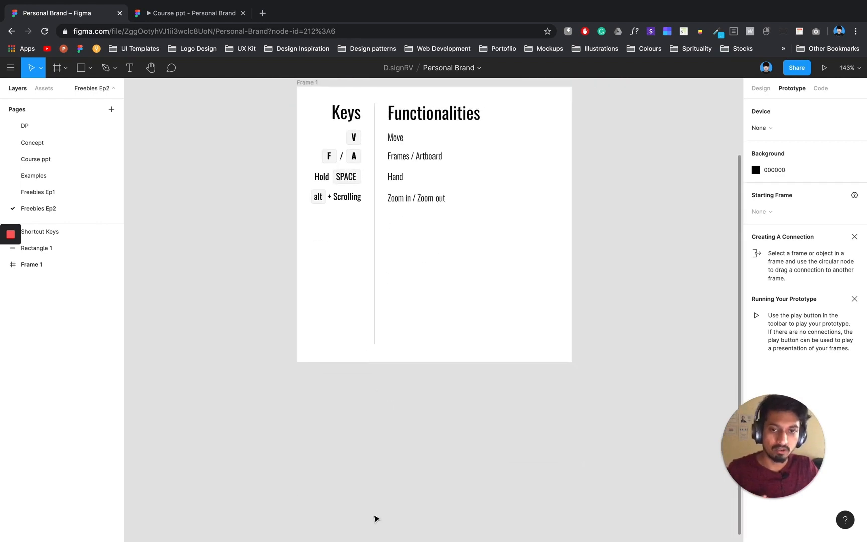
scroll(375, 518, "down", 3)
scroll(376, 518, "down", 5)
scroll(380, 281, "up", 8)
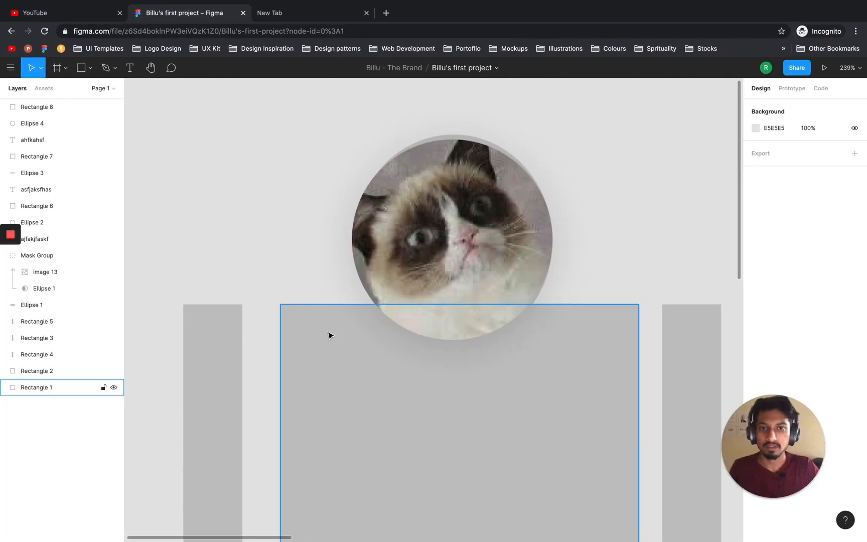
Step: Return to Billu's first project and view the canvas's Android code, bringing the cat figure closer at 138%
scroll(329, 333, "down", 10)
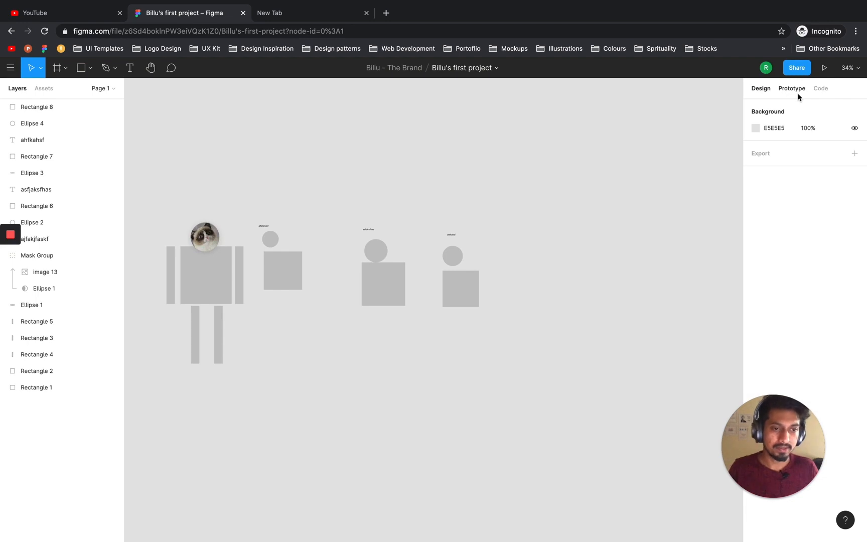
left_click(821, 89)
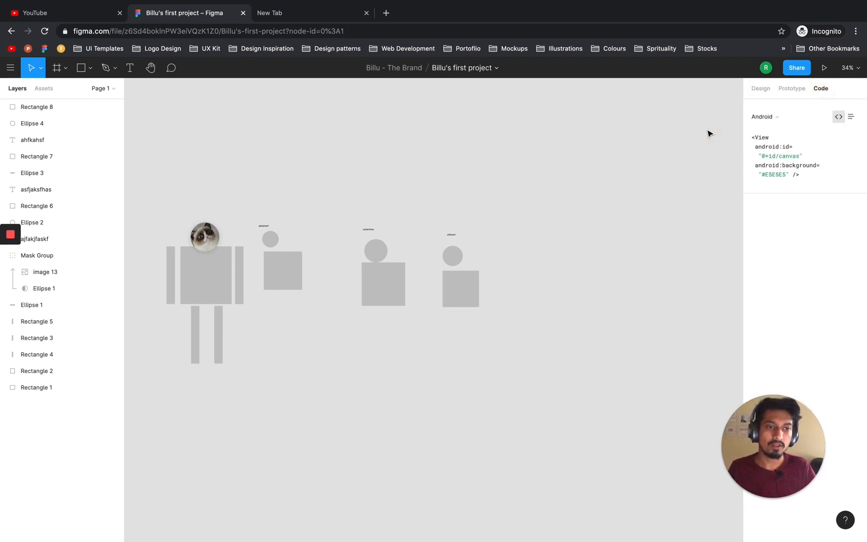
left_click(770, 118)
left_click(363, 188)
left_click_drag(283, 195, 506, 150)
scroll(412, 213, "up", 2)
scroll(411, 213, "up", 5)
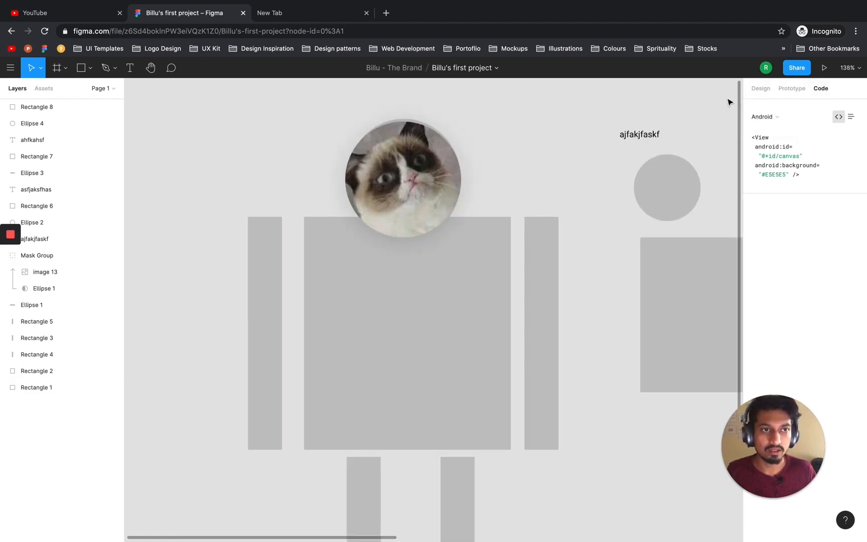
Step: Preview the canvas background's code in iOS format and switch it back to Android
left_click(775, 115)
left_click(770, 104)
left_click(776, 97)
left_click(775, 116)
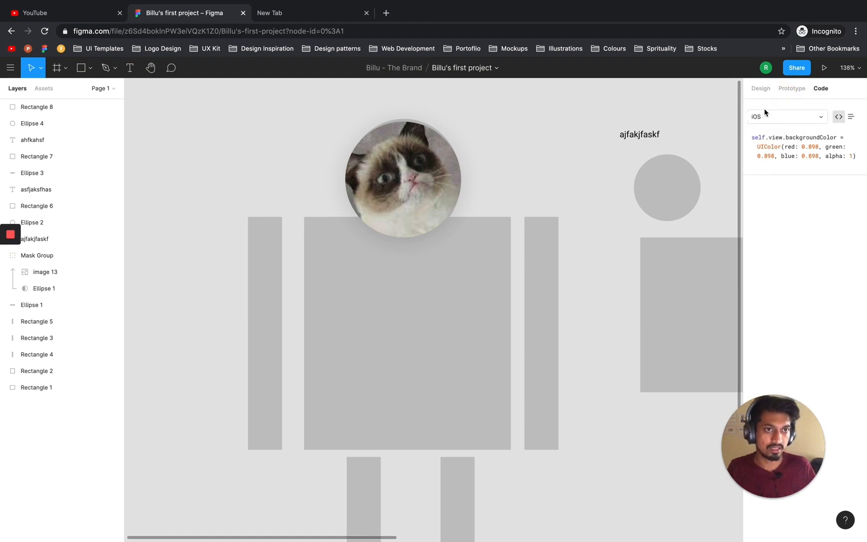
left_click(768, 116)
left_click(770, 128)
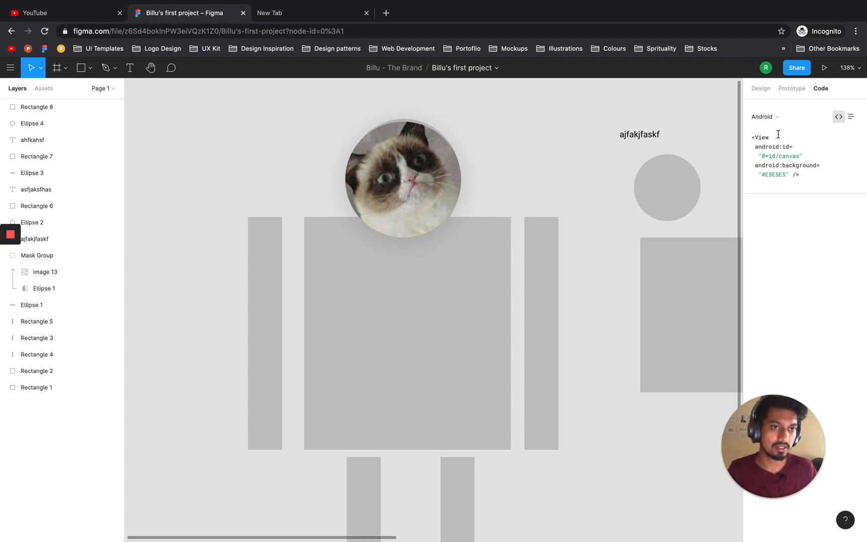
Step: Change the code format to CSS, view the canvas background's code, and return to the design properties
left_click(766, 117)
left_click(761, 91)
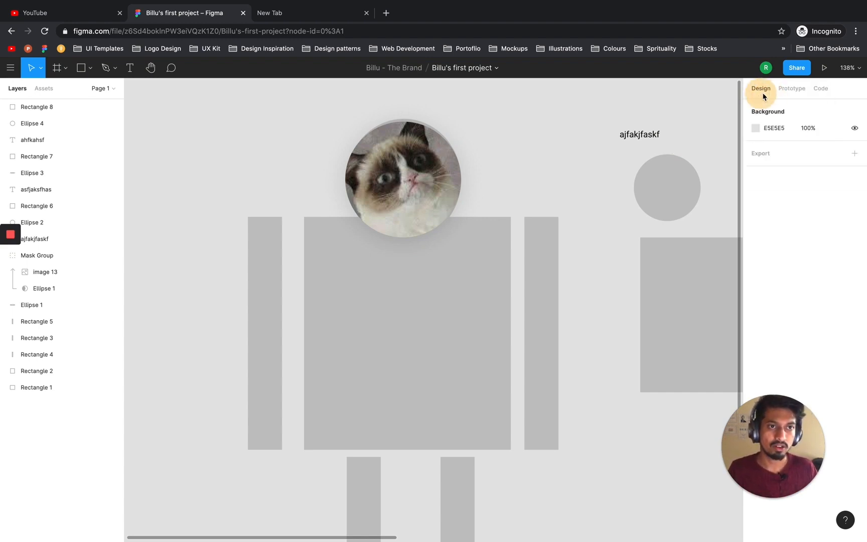
left_click(821, 88)
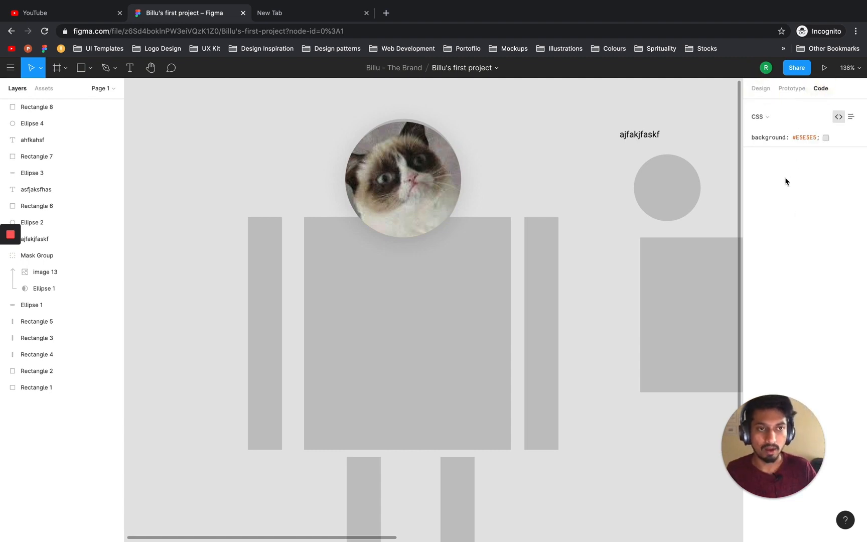
left_click(761, 89)
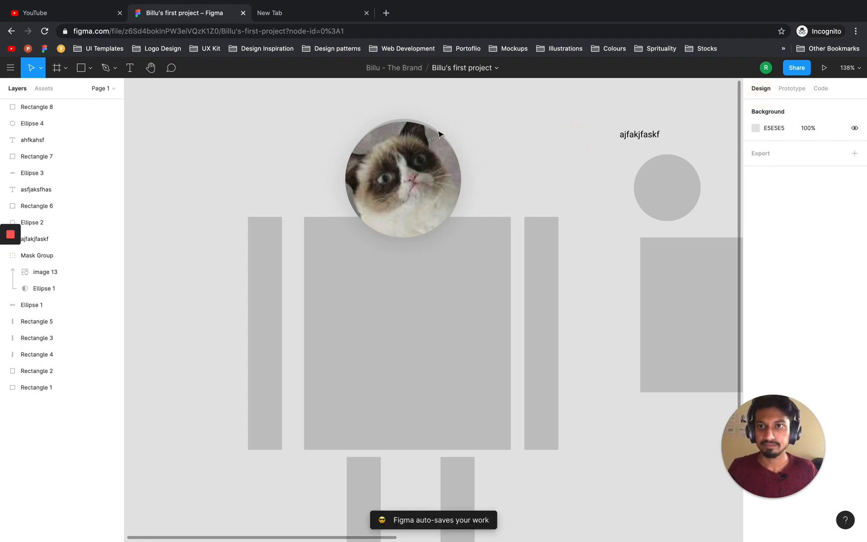
Step: Fill the rectangle forming the cat figure's left-hand arm with the solid red C70000
left_click_drag(246, 149, 294, 130)
scroll(298, 156, "down", 3)
scroll(302, 181, "down", 4)
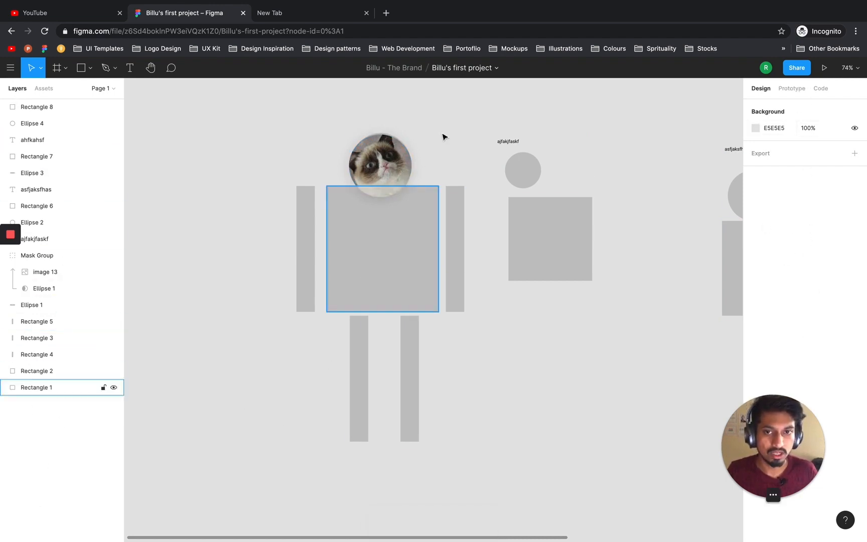
left_click_drag(444, 83, 473, 125)
scroll(473, 125, "down", 1)
left_click_drag(144, 156, 124, 102)
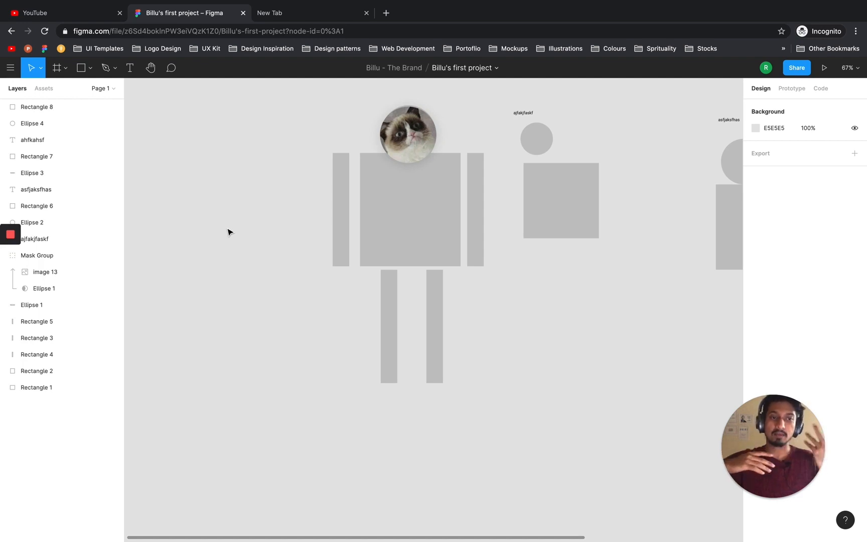
left_click(341, 180)
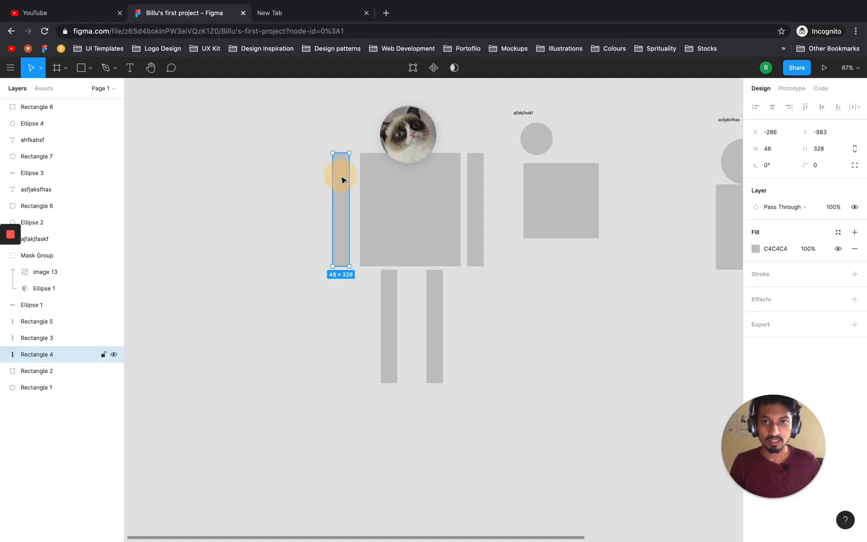
left_click(756, 248)
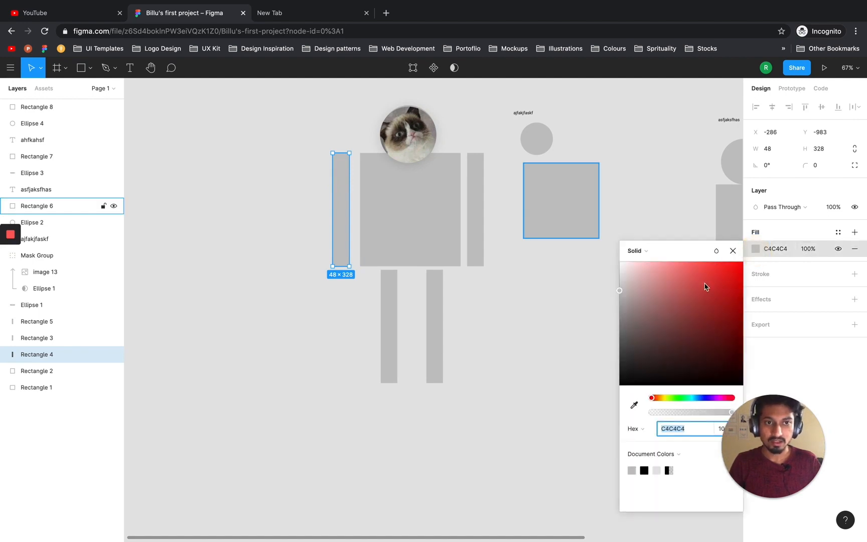
left_click(743, 291)
left_click_drag(743, 292, 743, 292)
left_click(257, 159)
Step: Rotate the red arm to -30° and move it to X -189, Y -999 so it overlaps the body's upper corner
left_click_drag(297, 136, 302, 215)
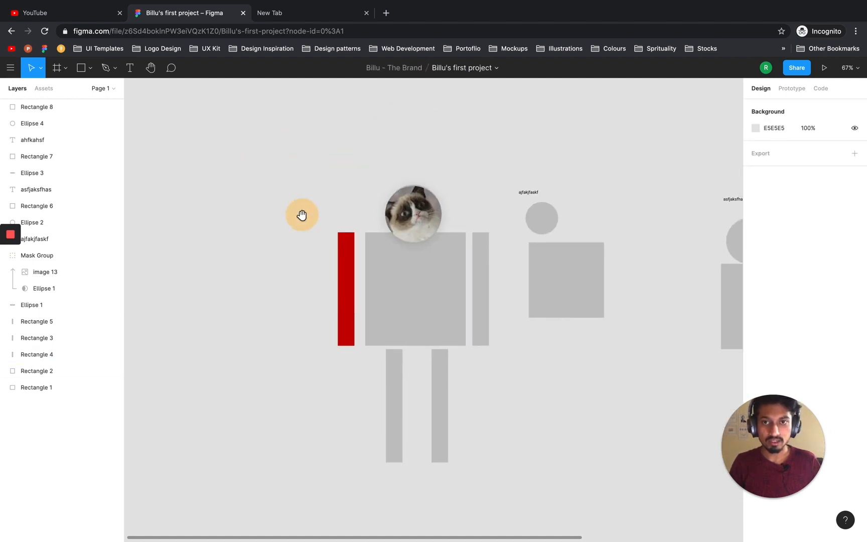
left_click(341, 237)
left_click_drag(356, 229, 377, 256)
scroll(378, 256, "up", 5)
scroll(383, 258, "up", 1)
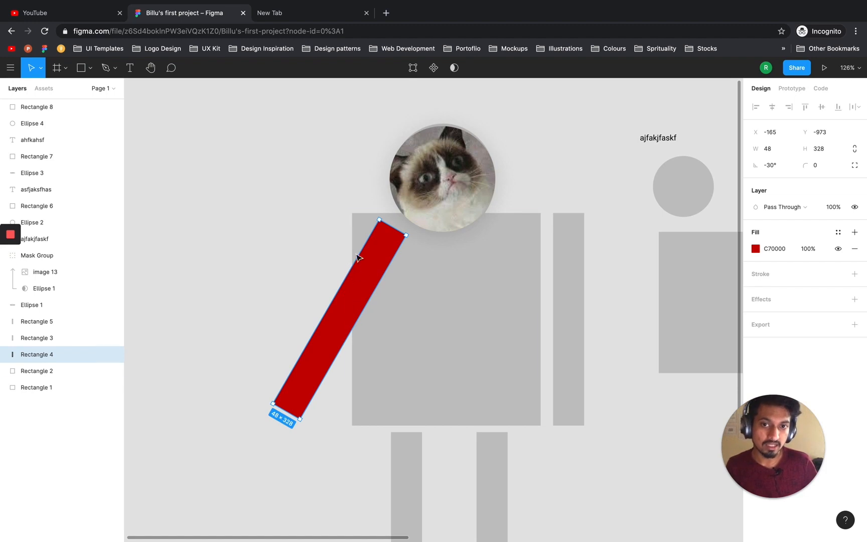
left_click_drag(360, 285, 345, 265)
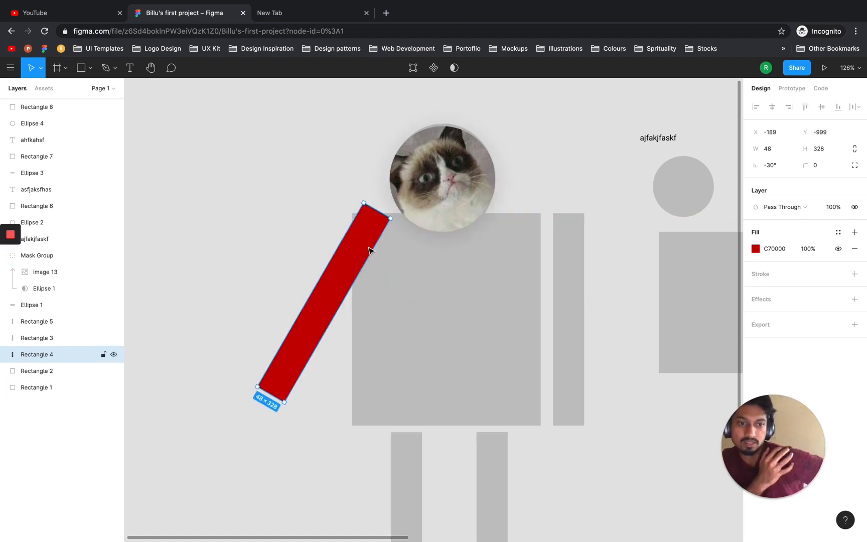
Step: Send the red arm to the back, behind the body rectangle, and adjust its position to X -201, Y -978
right_click(369, 250)
key("Escape")
key("super+alt+bracketleft")
left_click_drag(345, 275, 349, 285)
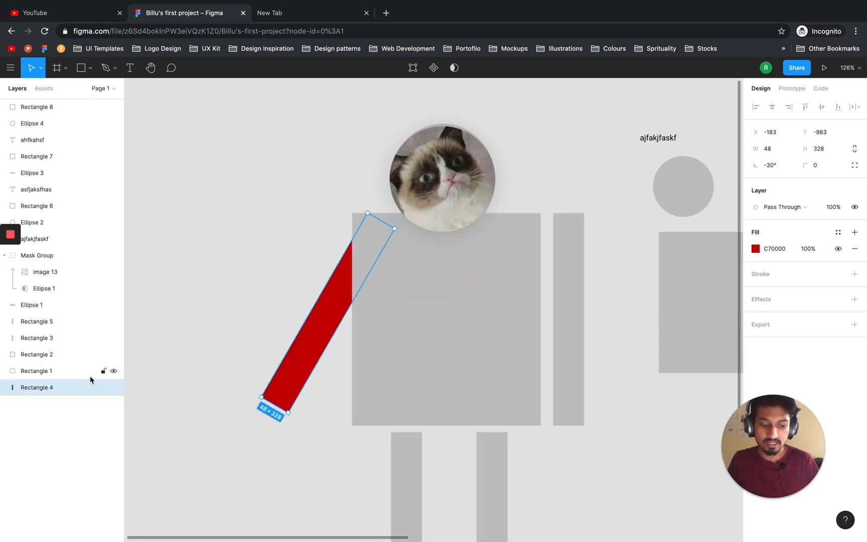
key("super+alt+bracketright")
key("super+alt+bracketleft")
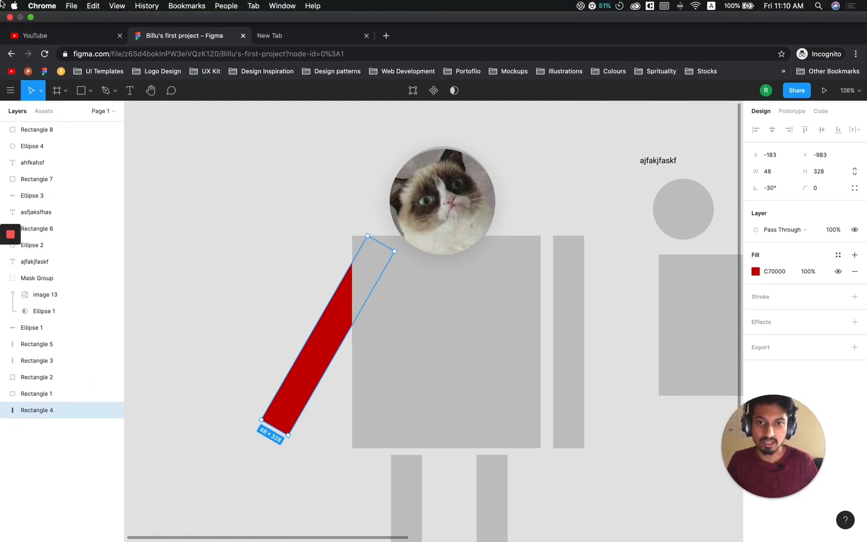
left_click(212, 198)
left_click_drag(327, 323, 320, 328)
left_click(287, 261)
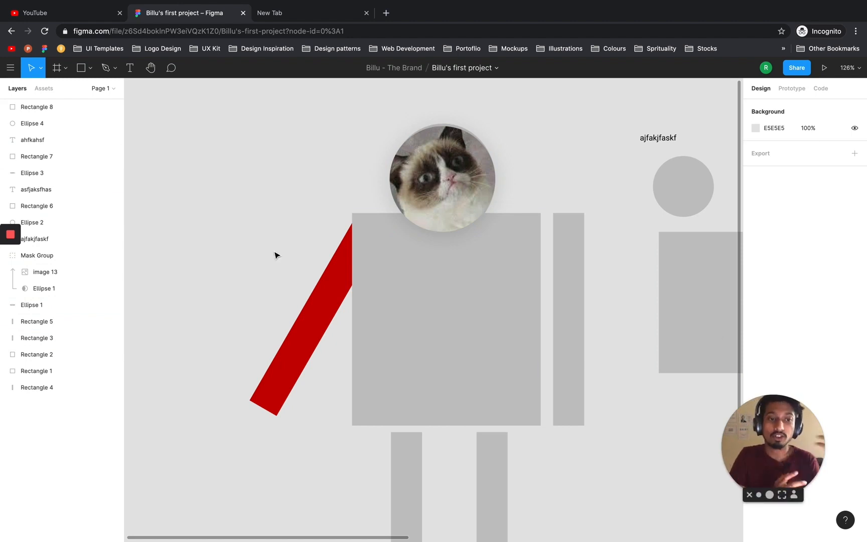
Step: Alternate the red arm between the front and back of the layer order to compare how it overlaps the body
left_click(345, 291)
key("super+alt+bracketright")
key("super+alt+bracketleft")
key("super+alt+bracketright")
key("super+alt+bracketleft")
key("super+alt+bracketright")
key("super+alt+bracketleft")
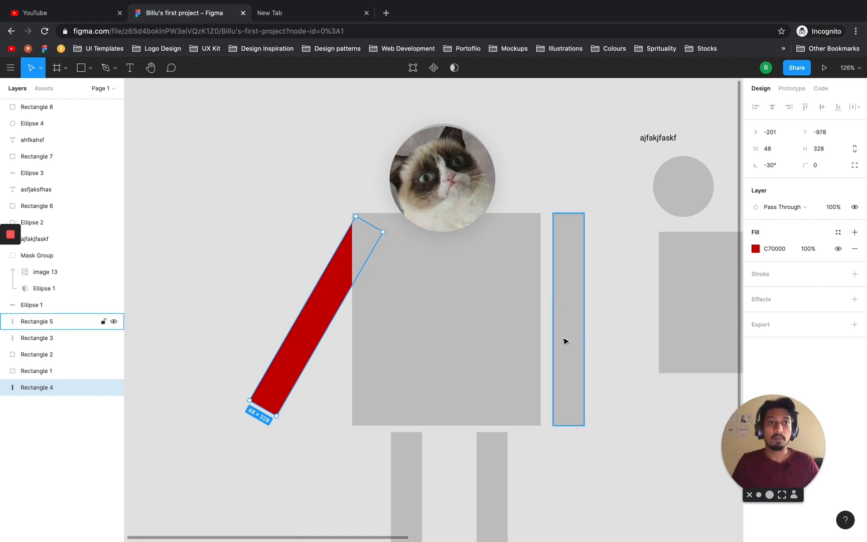
Step: View the body rectangle's properties and survey all the figures across the canvas at different zoom levels
left_click(422, 263)
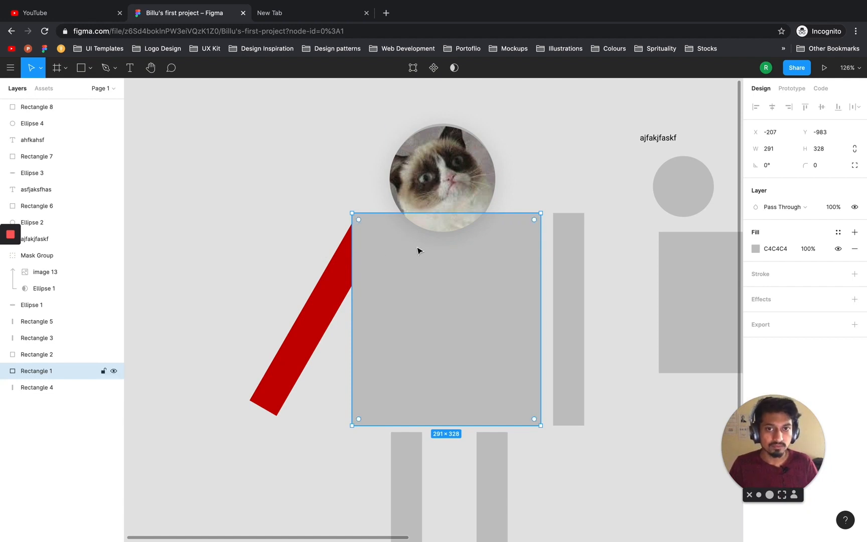
left_click(550, 149)
left_click(483, 164)
left_click(530, 154)
scroll(536, 153, "down", 10)
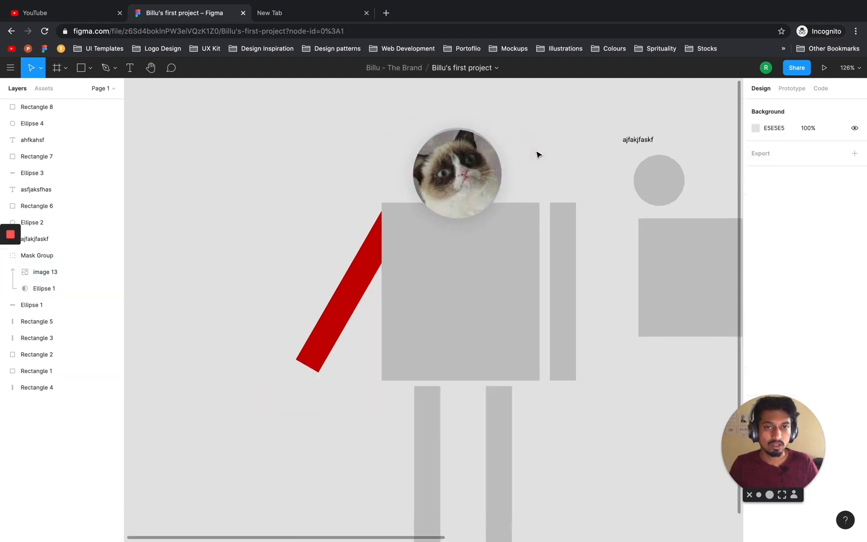
scroll(520, 197, "up", 3)
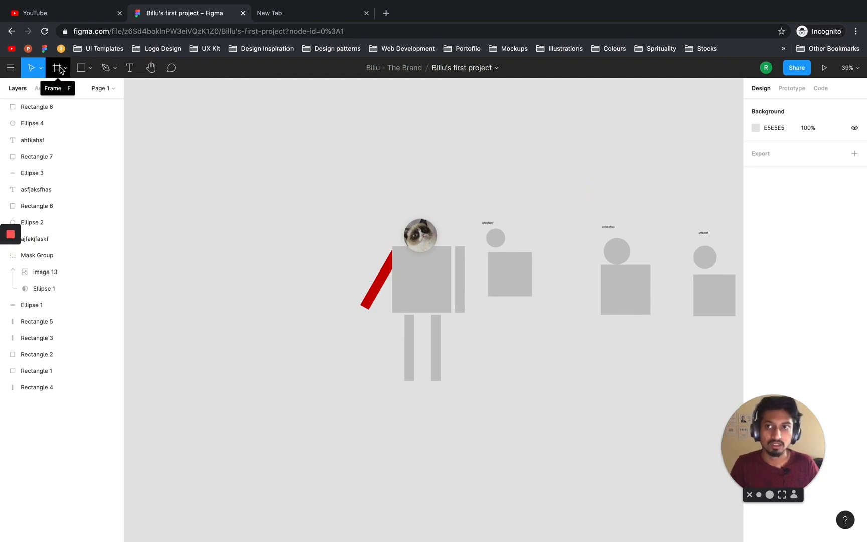
left_click_drag(450, 136, 374, 129)
left_click_drag(397, 164, 308, 142)
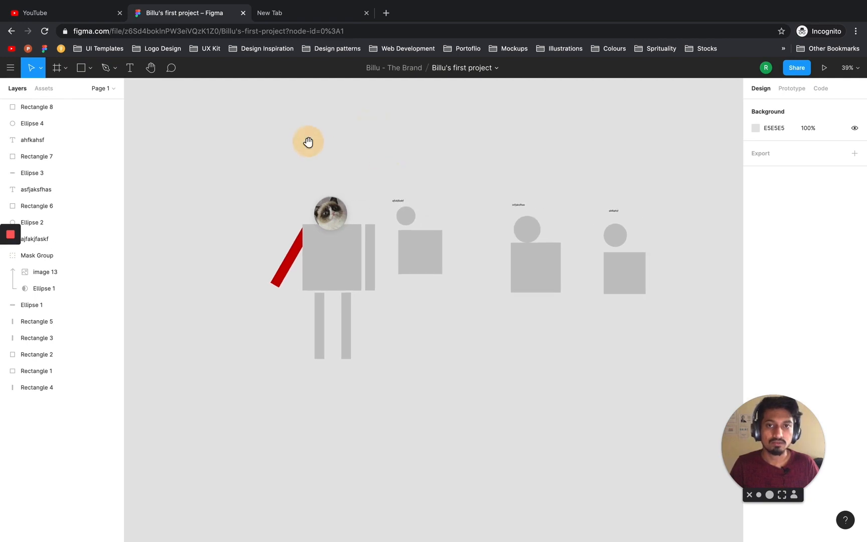
left_click_drag(469, 149, 421, 153)
scroll(276, 243, "up", 1)
scroll(279, 245, "up", 4)
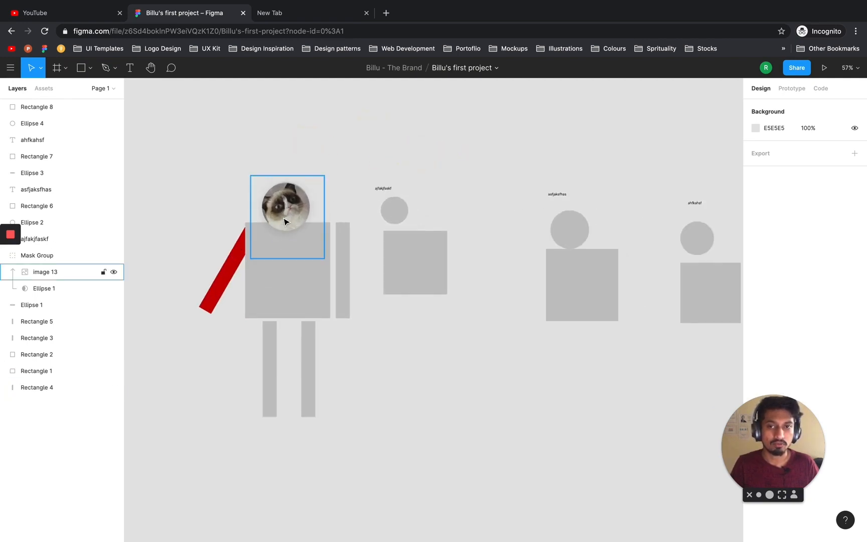
Step: Review the design properties of the body rectangle and the ajfakjfaskf text label, and save the file
left_click(309, 301)
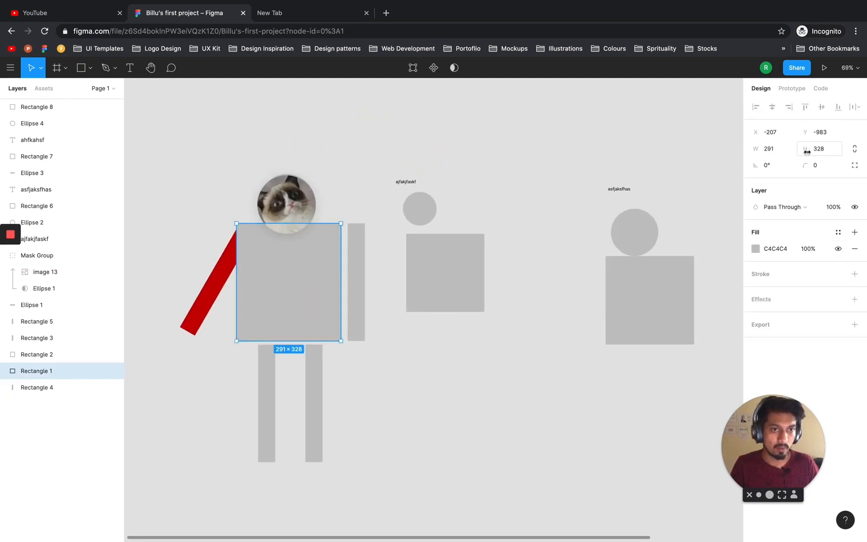
left_click(130, 68)
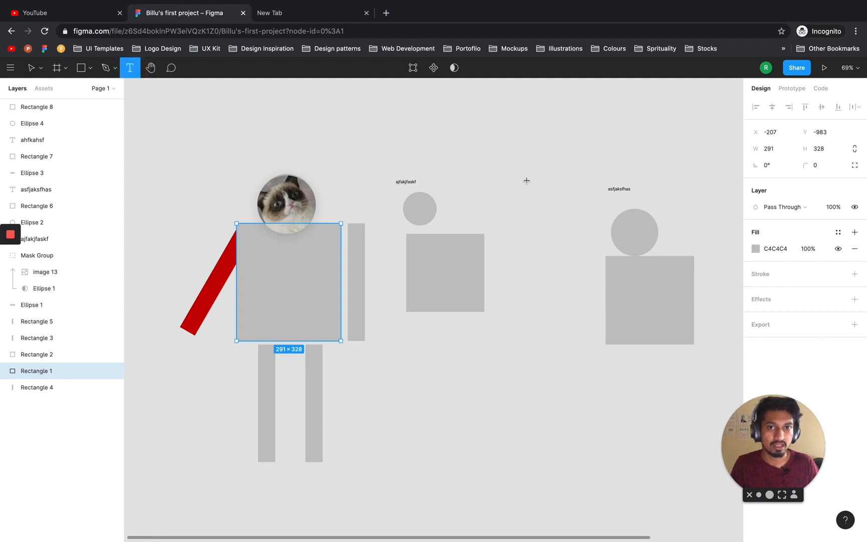
key("v")
left_click(402, 183)
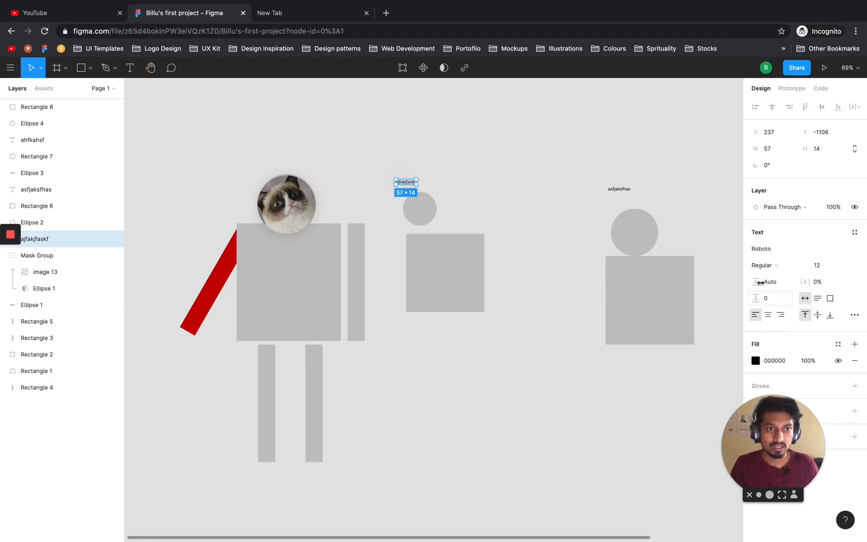
left_click(445, 183)
key("super+s")
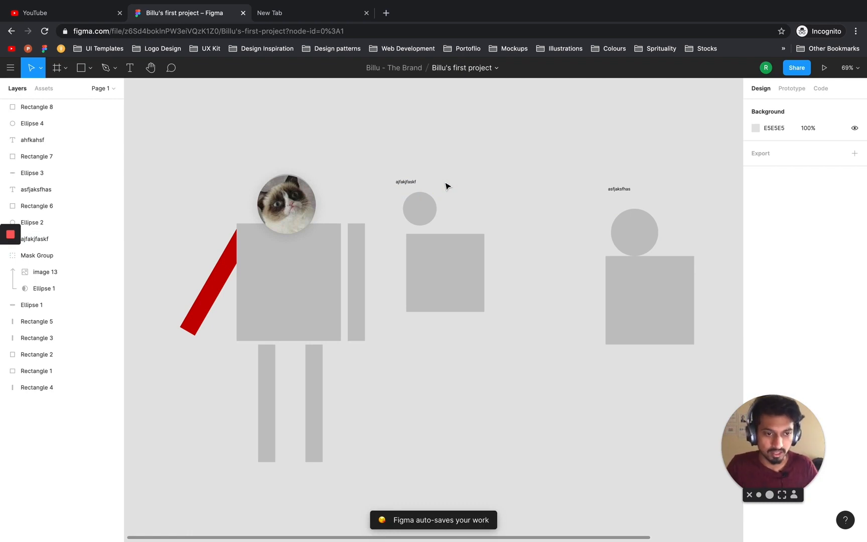